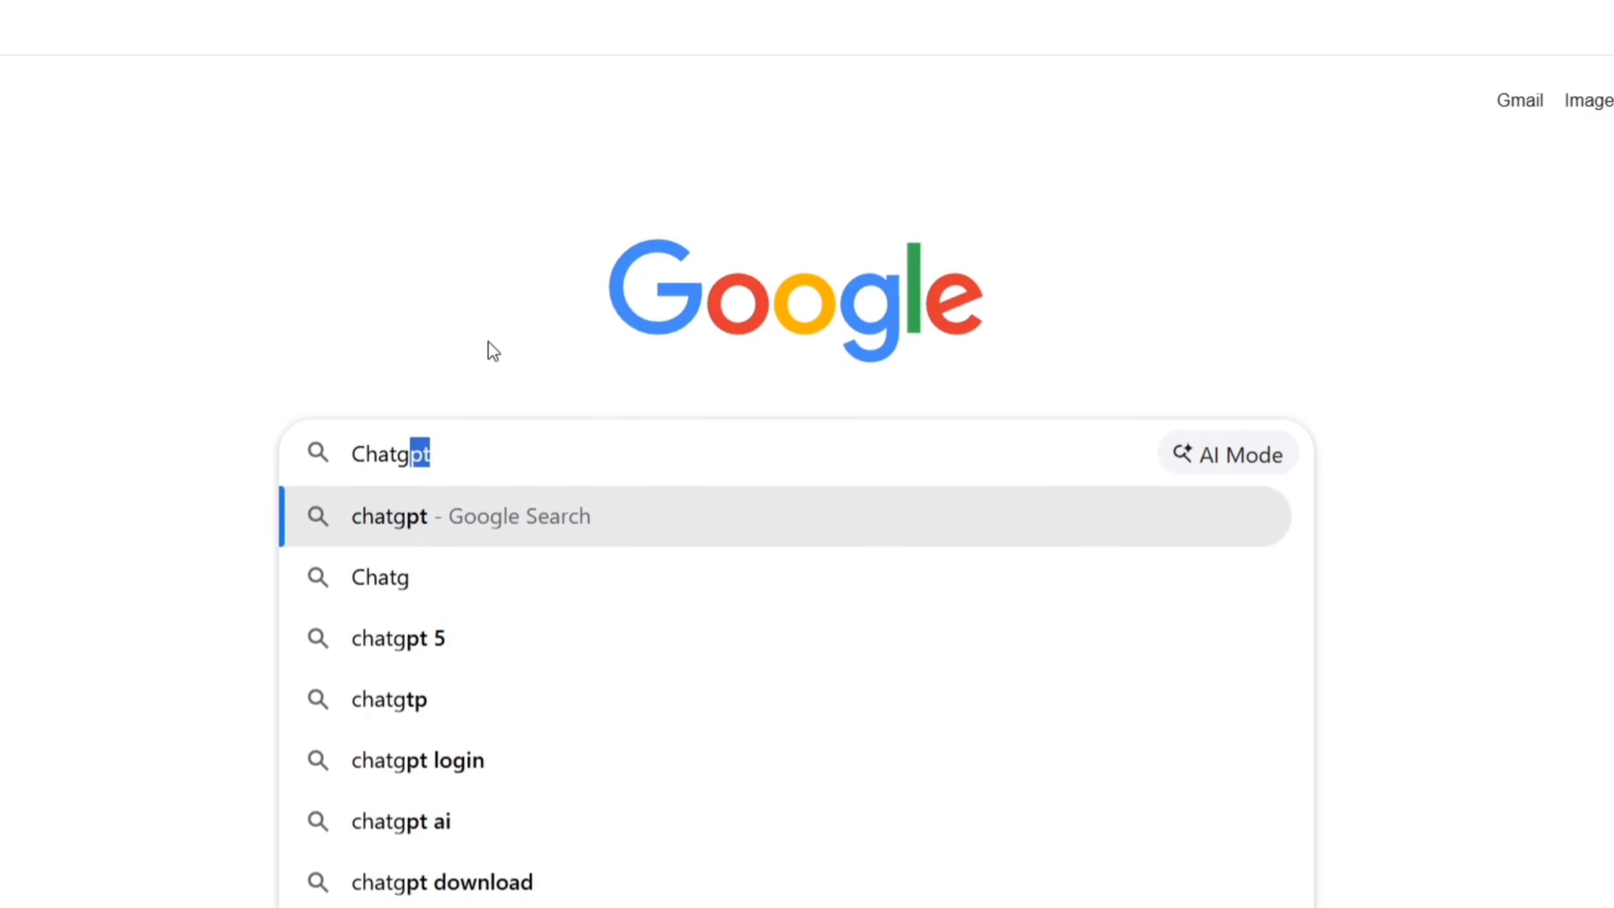
# Open ChatGPT from a Google search and attach the "Back to the 90s Throwback" image to a new chat
pyautogui.press('Return')
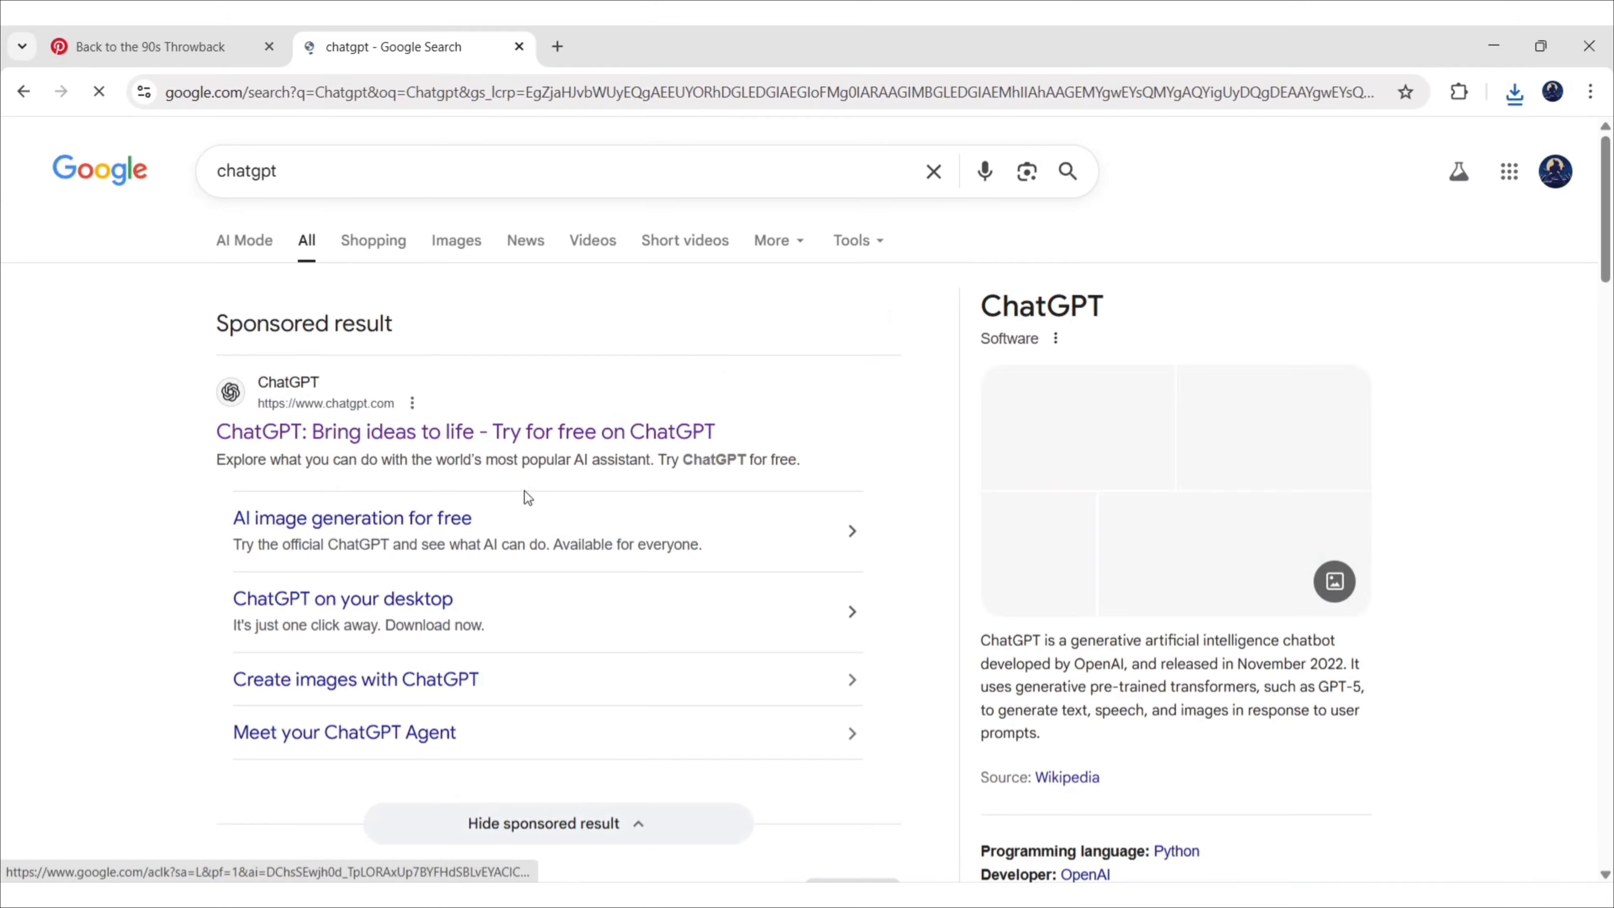
pyautogui.click(374, 438)
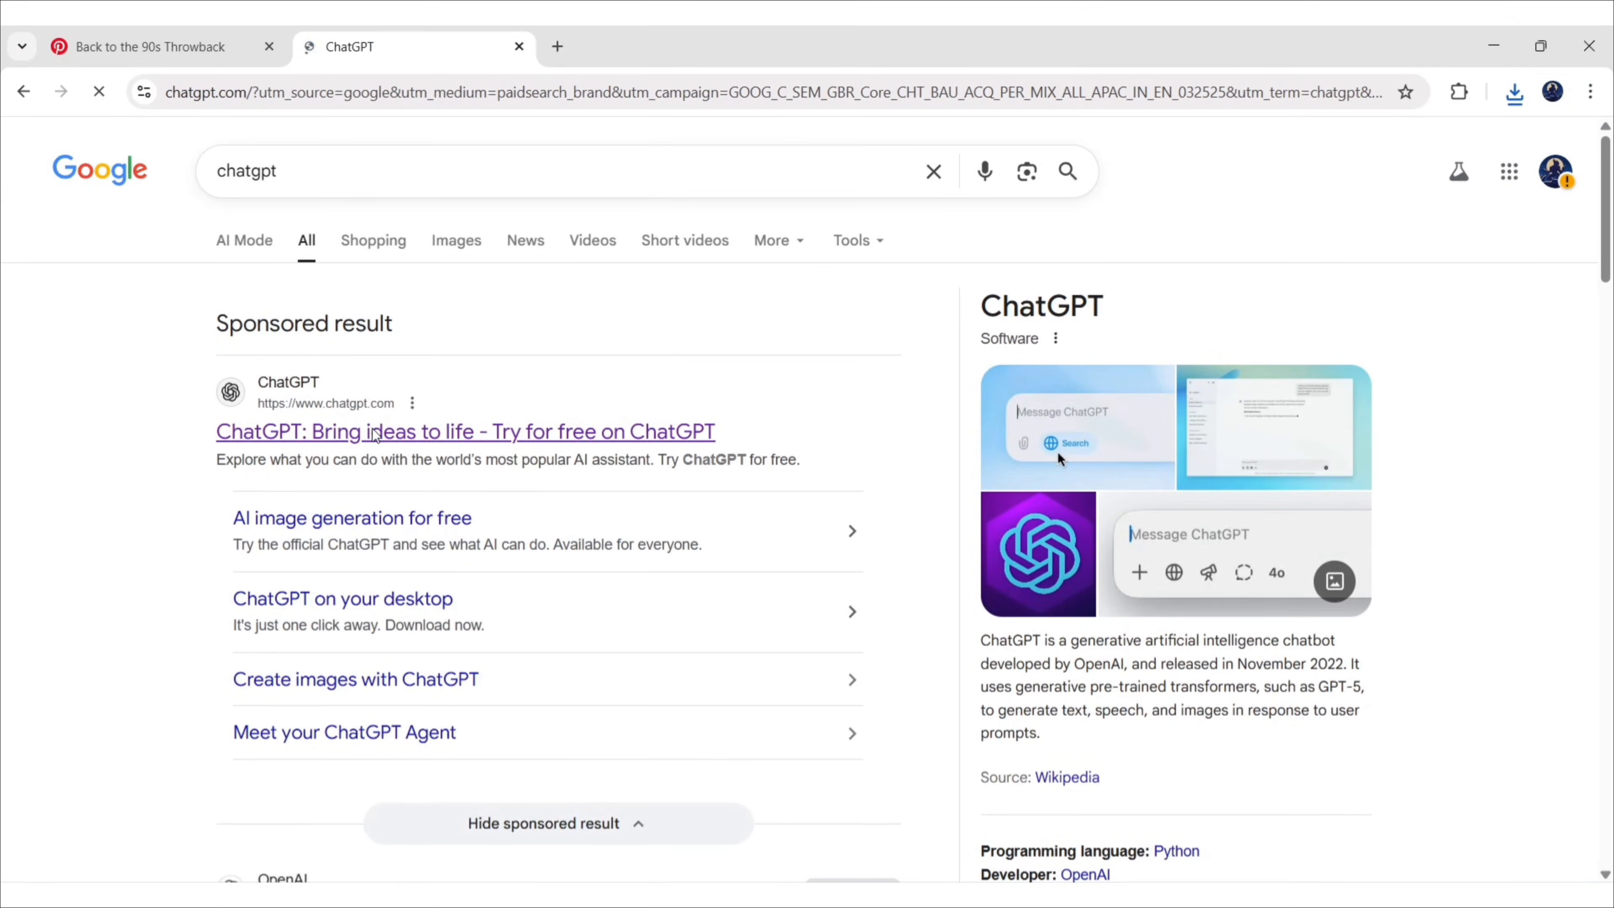
pyautogui.click(460, 414)
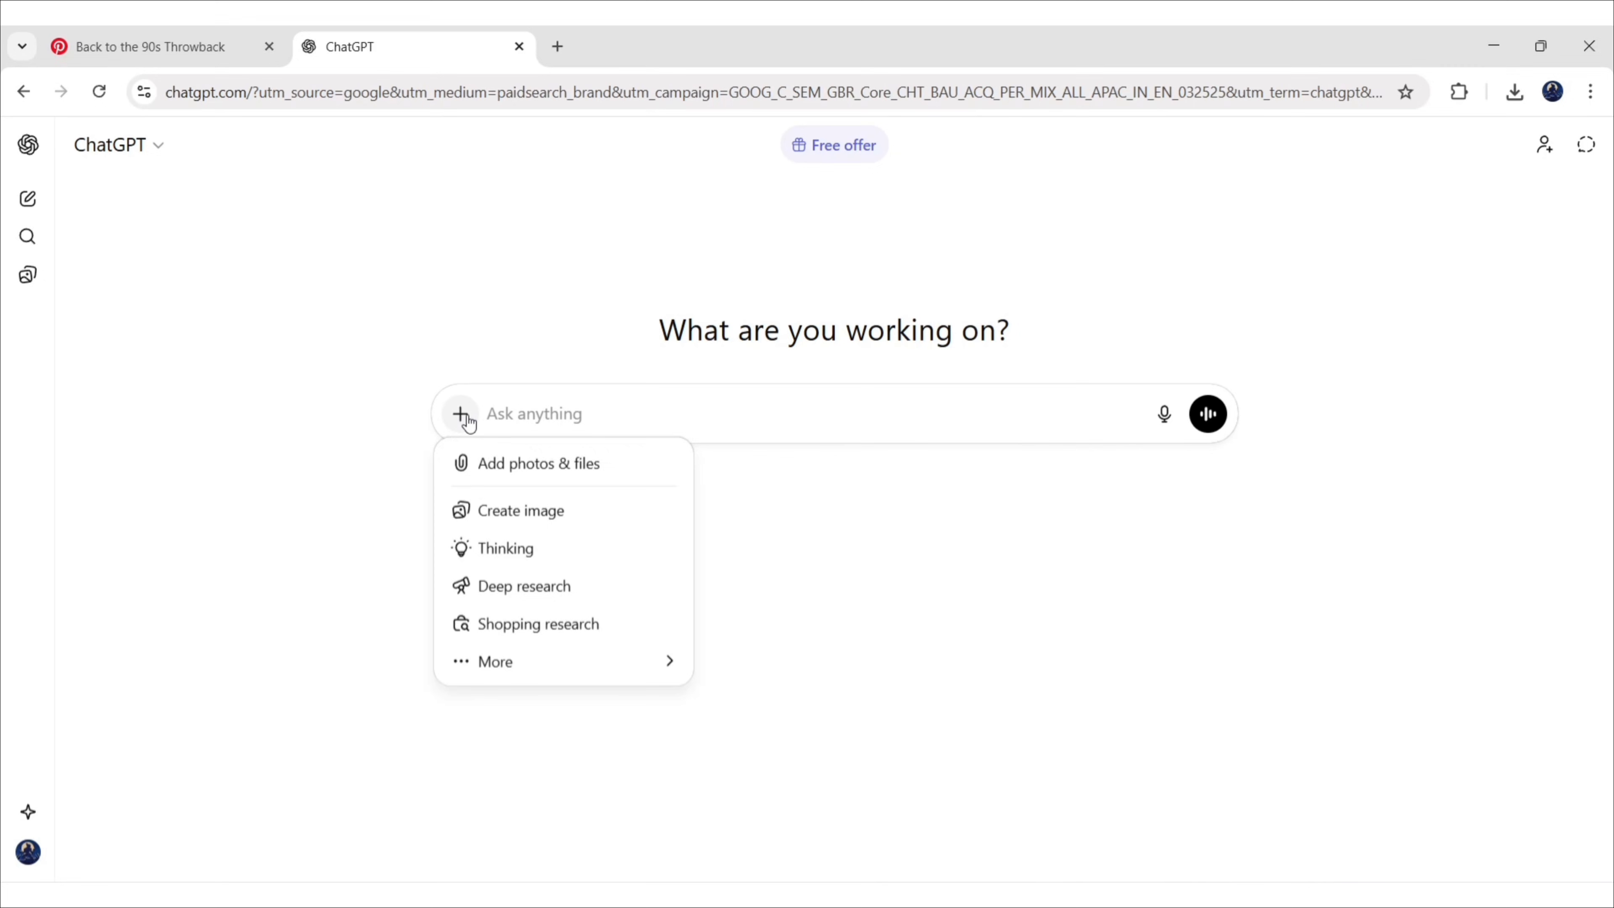
pyautogui.click(508, 460)
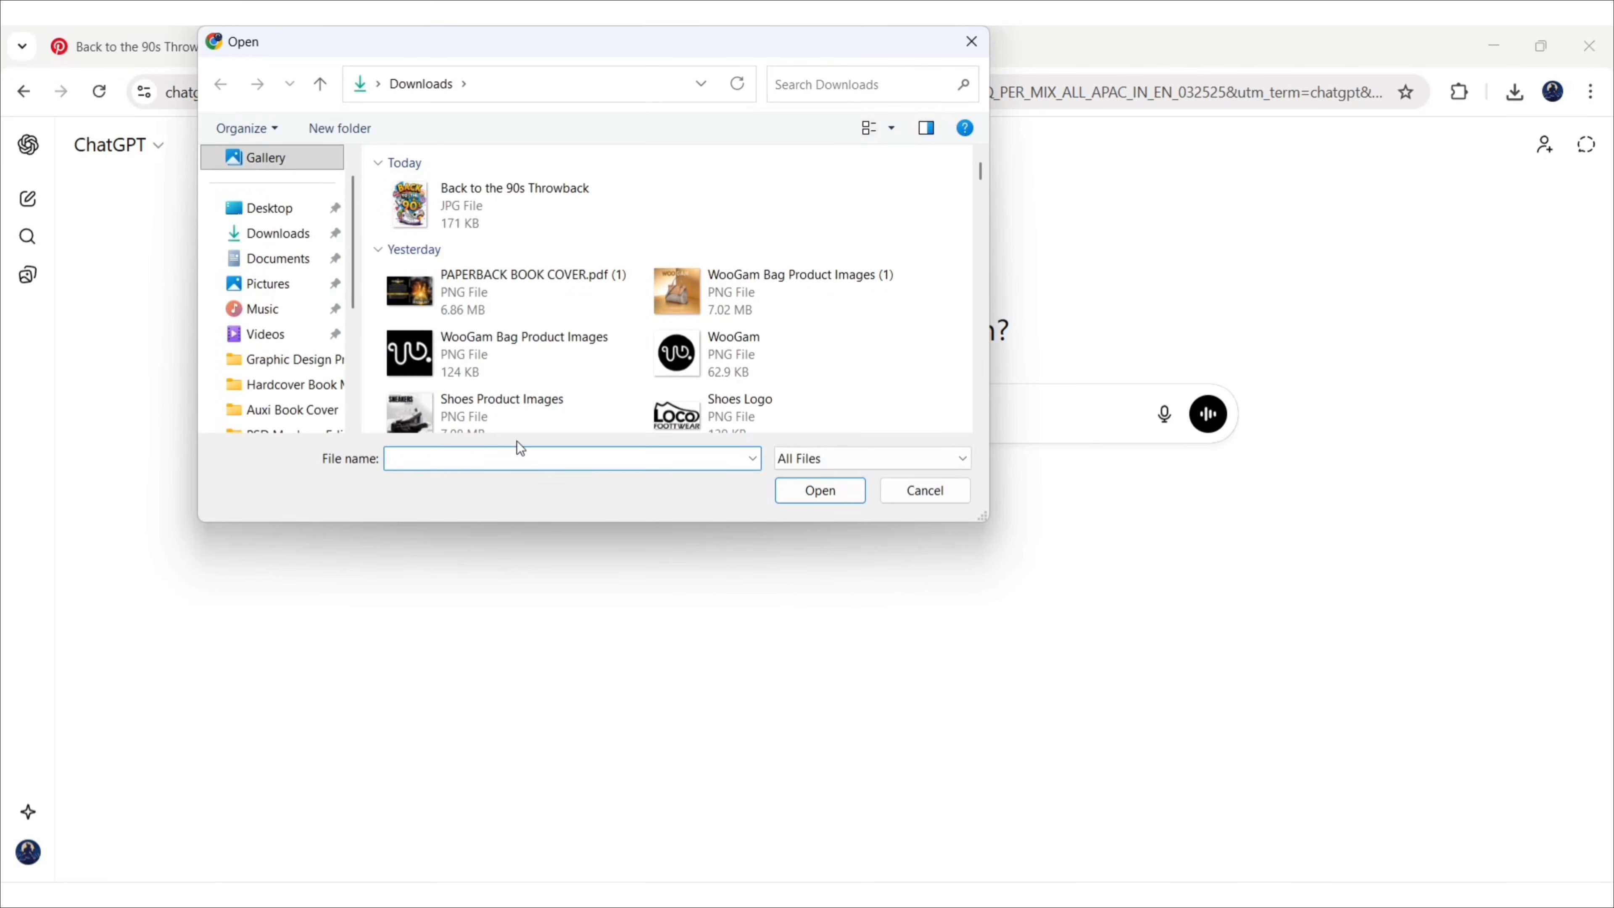
pyautogui.click(486, 218)
pyautogui.click(820, 490)
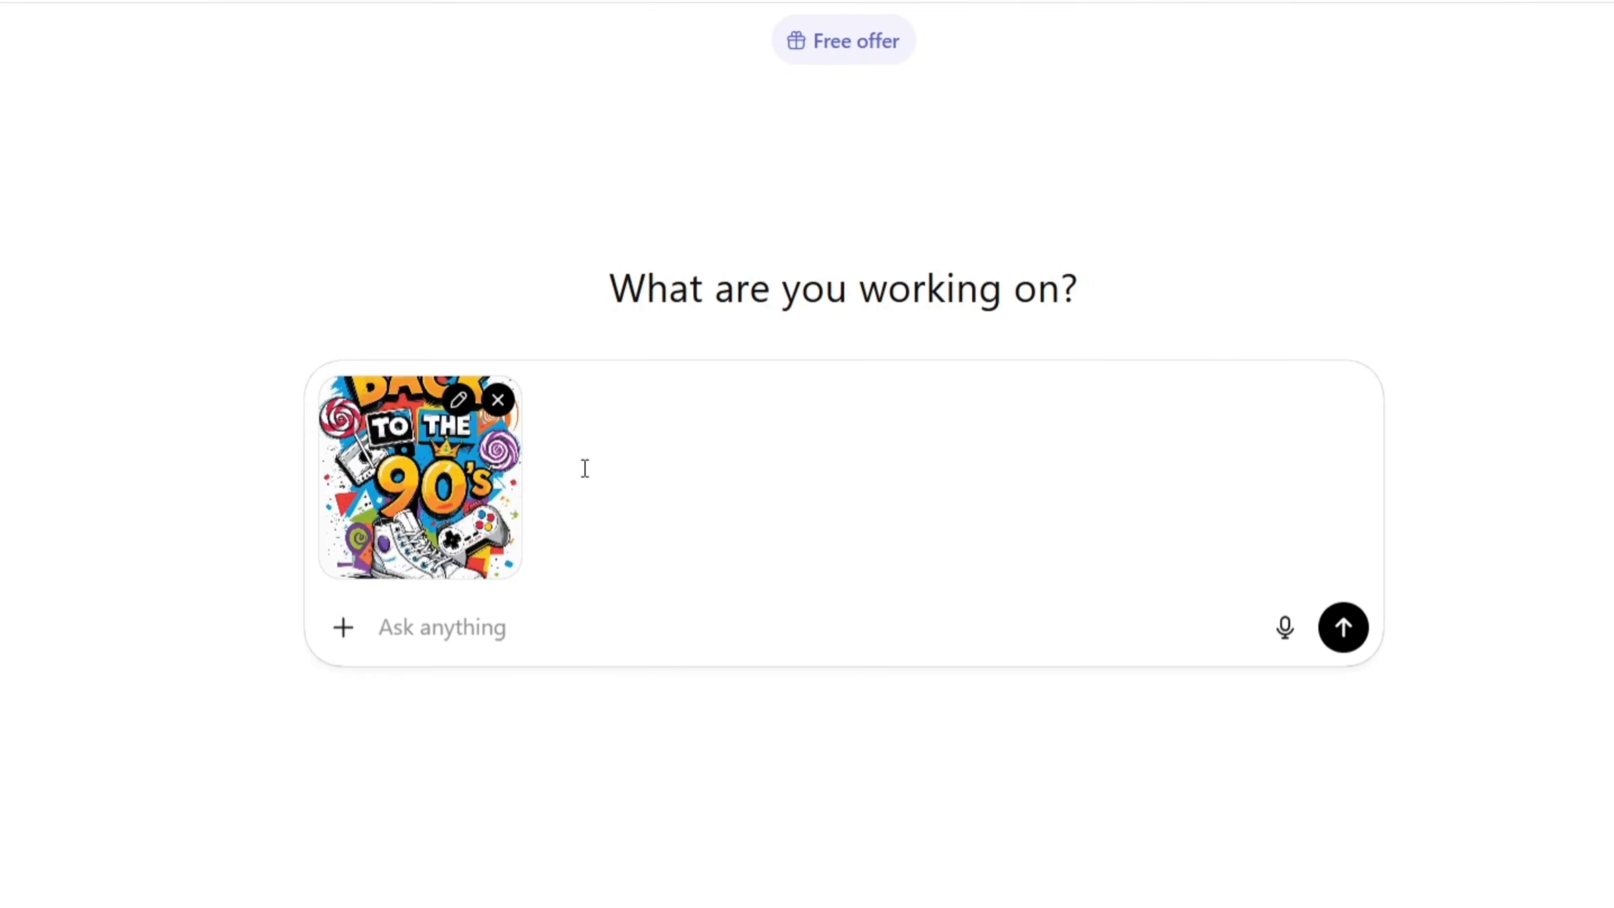
# Send the request "Give me a proper prompt to create this type of design for my Tshirt design"
pyautogui.write('Give me a proper prompt to create this ty')
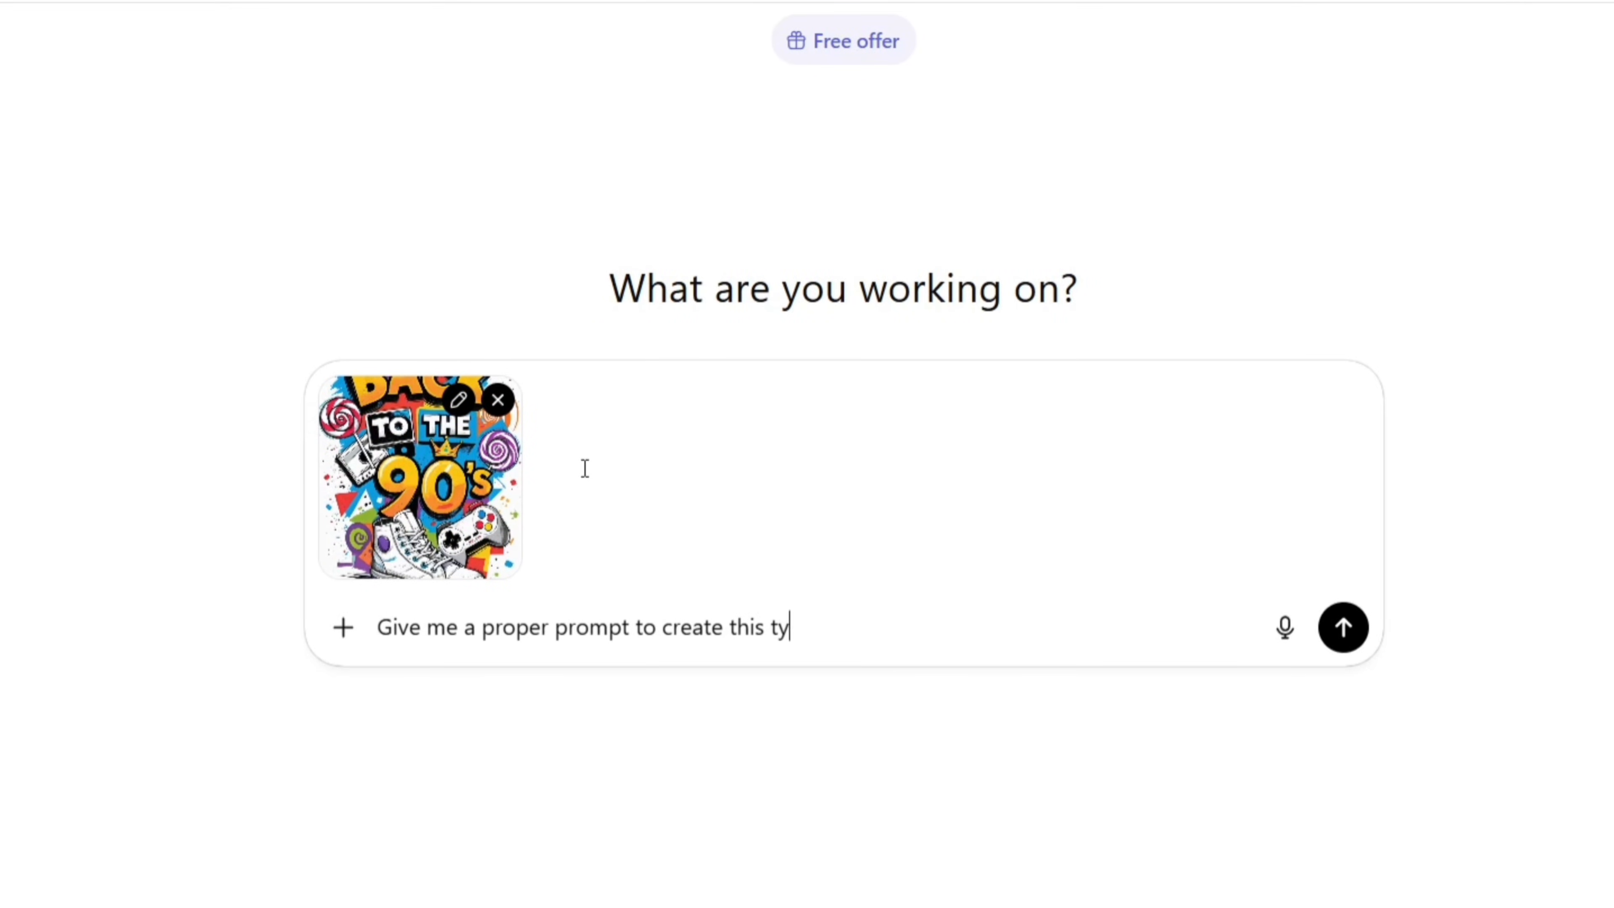
pyautogui.write('pe of design for my Tshirt')
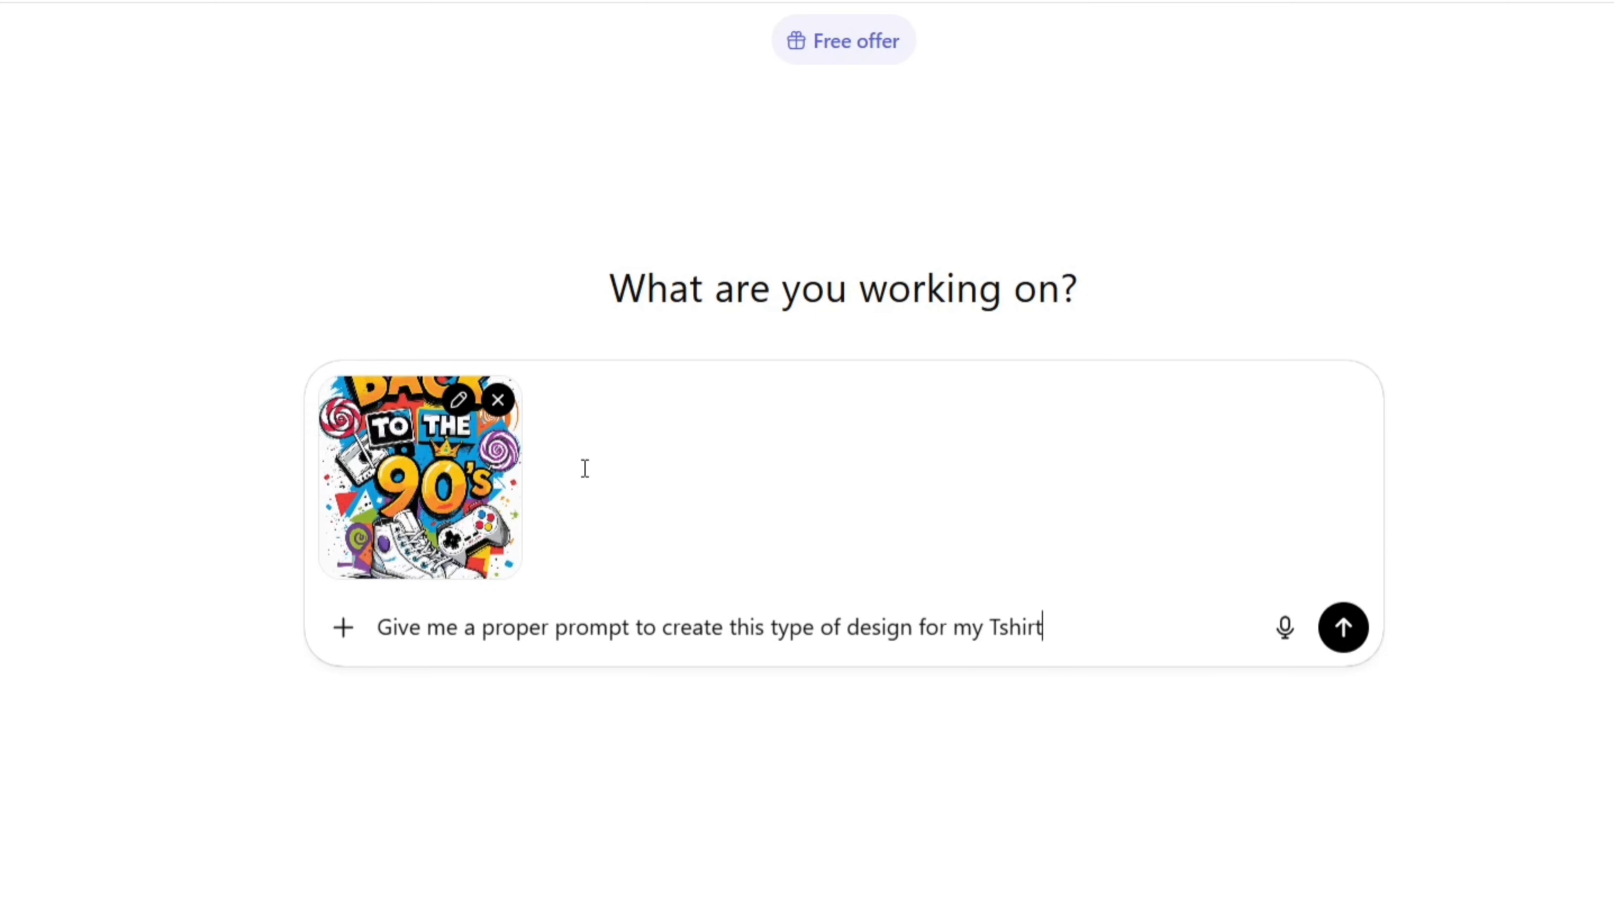
pyautogui.write(' design')
pyautogui.click(1342, 628)
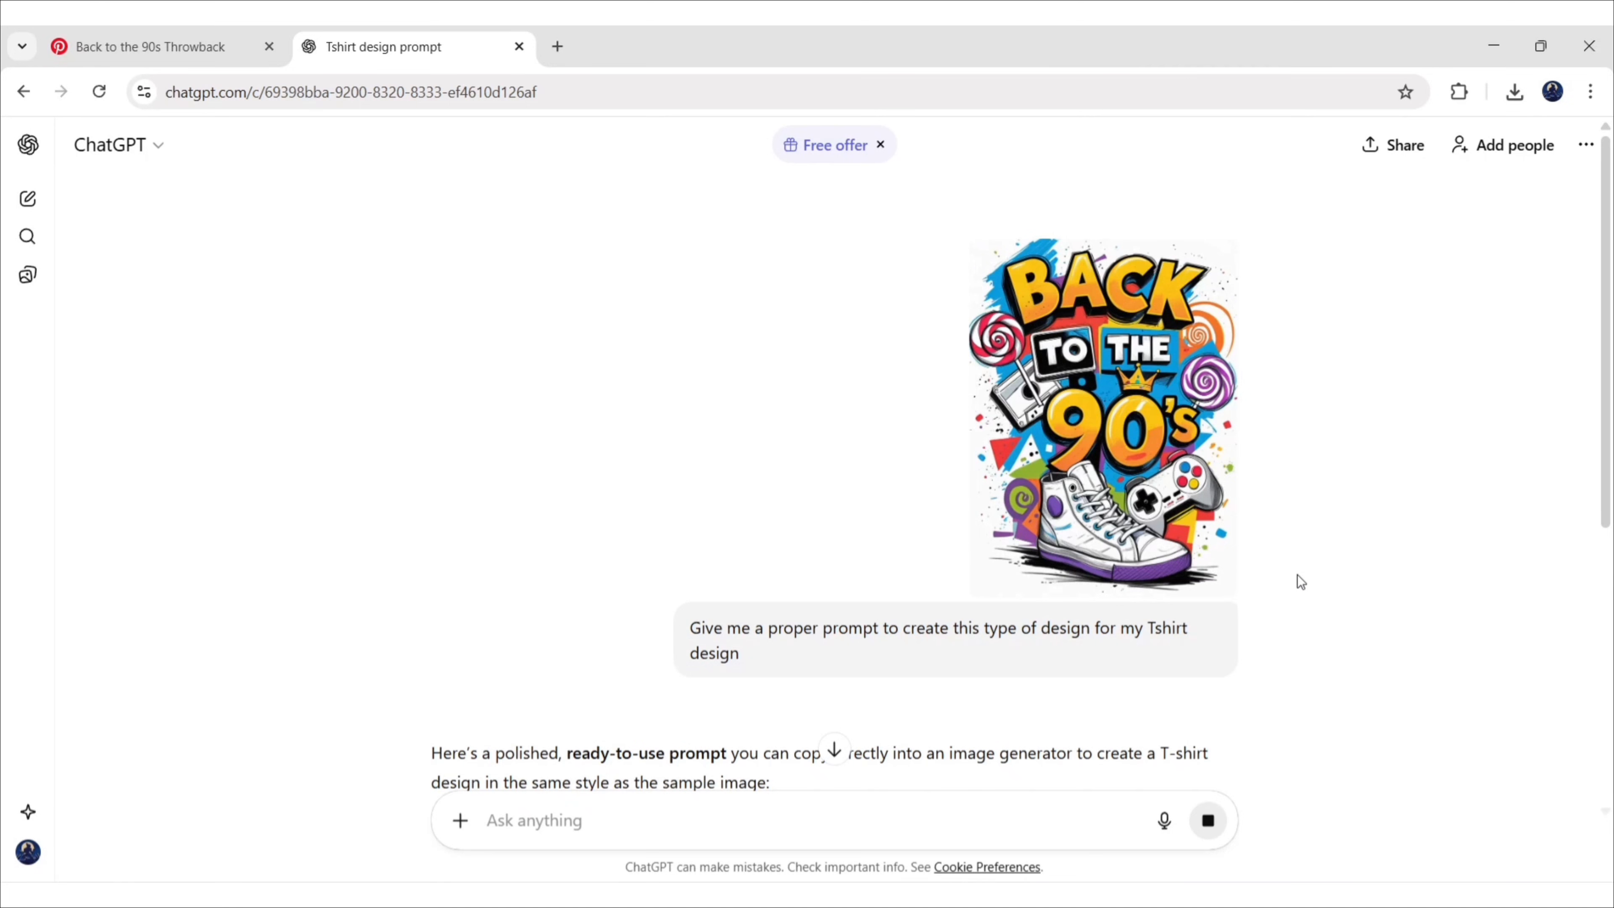
# Ask ChatGPT to "rewrite the prompt with including text: "BACK TO THE 90's""
pyautogui.scroll(-2, 1297, 574)
pyautogui.scroll(-4, 1314, 577)
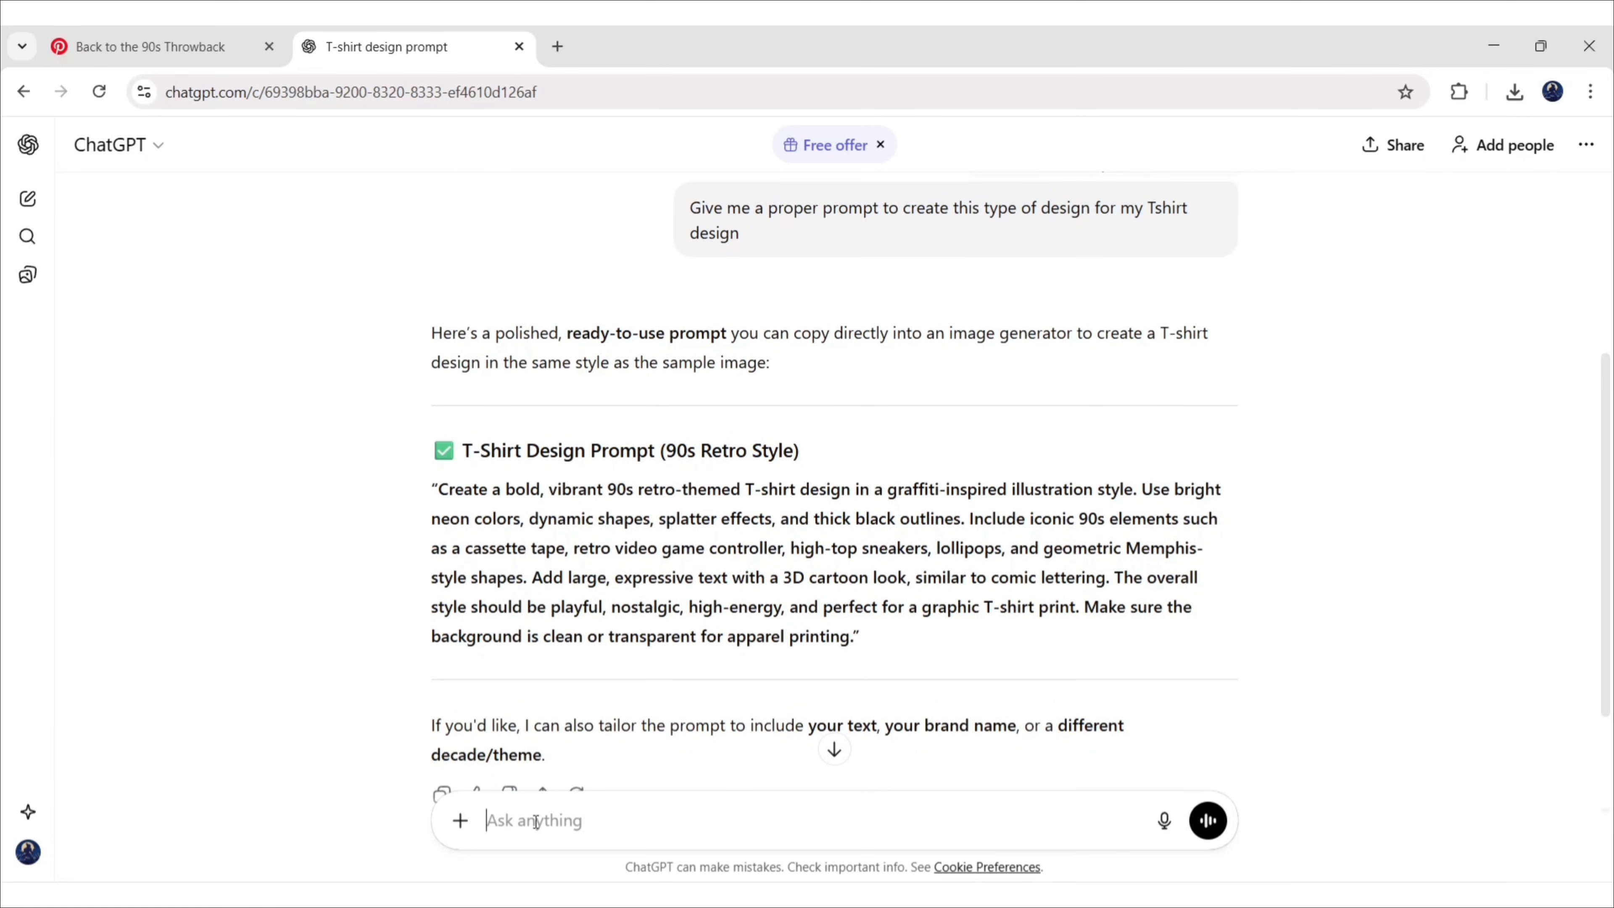
pyautogui.write('rewrite the prompt with including')
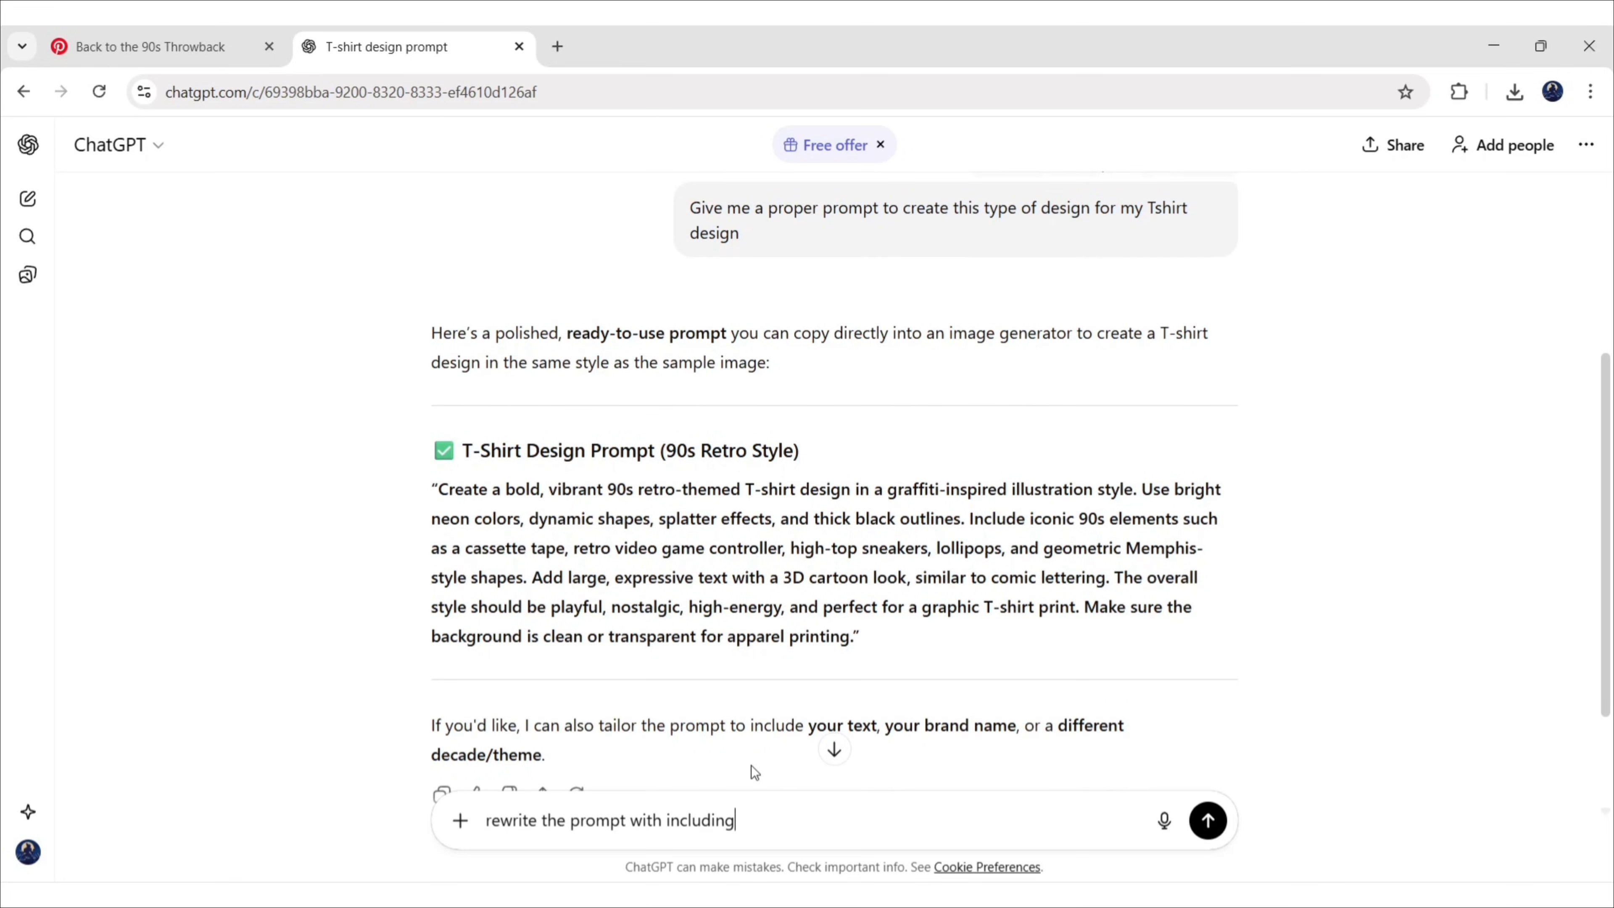
pyautogui.write(' text: "BACK TO THE 90\'s"')
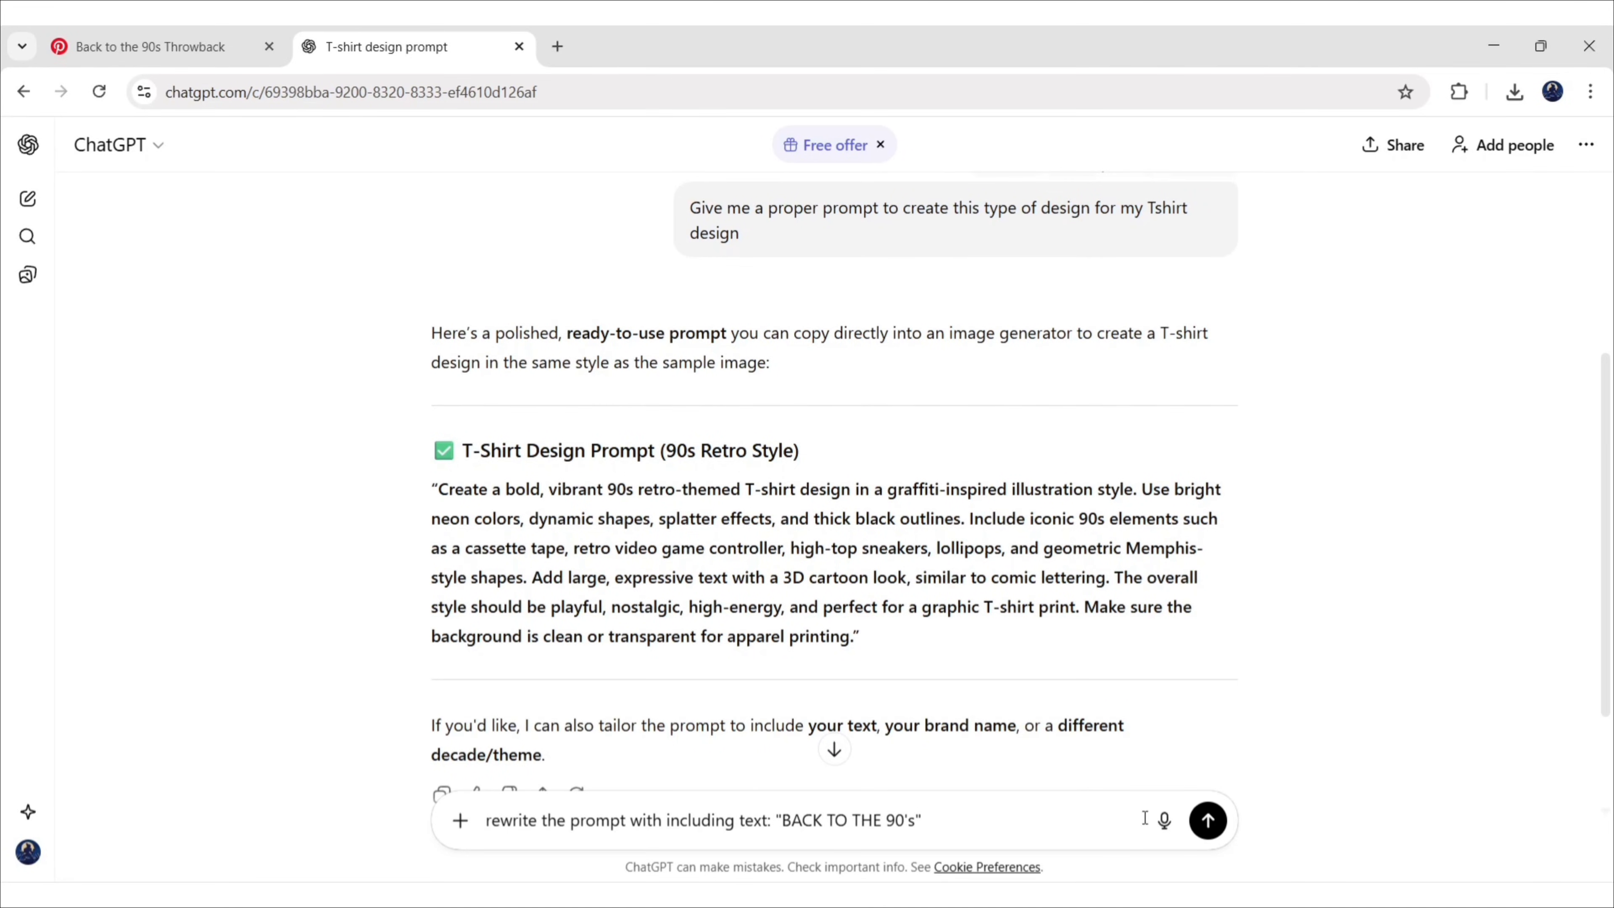
pyautogui.click(1208, 822)
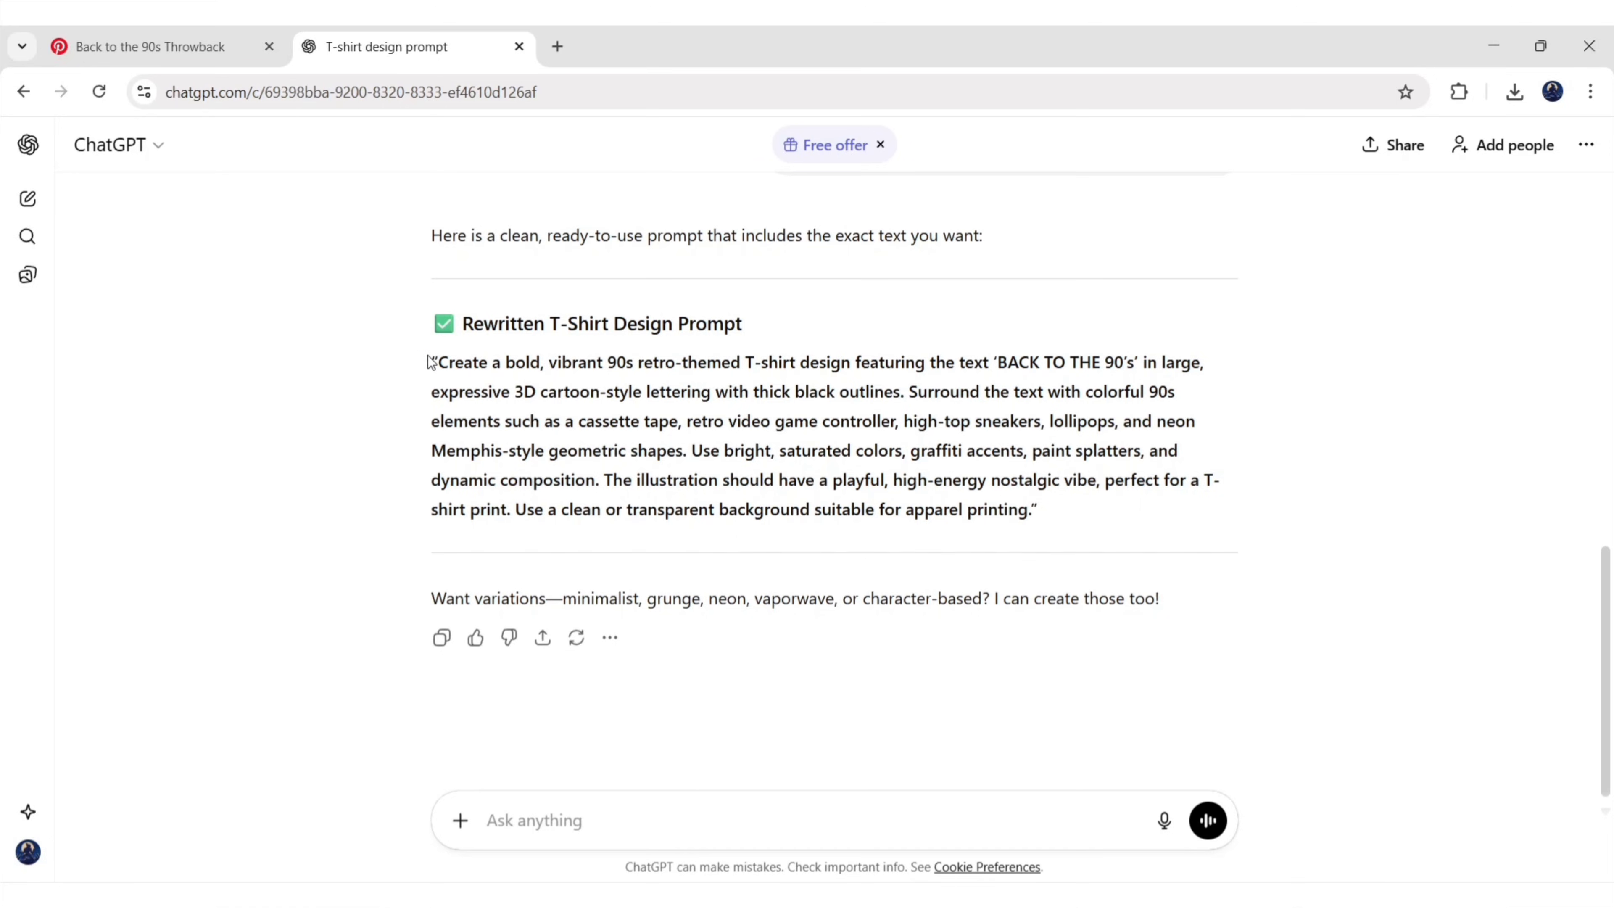
# Copy the full text of the rewritten T-shirt design prompt from ChatGPT's reply
pyautogui.moveTo(436, 360); pyautogui.dragTo(1039, 512)
pyautogui.press('super+c')
pyautogui.rightClick(1004, 467)
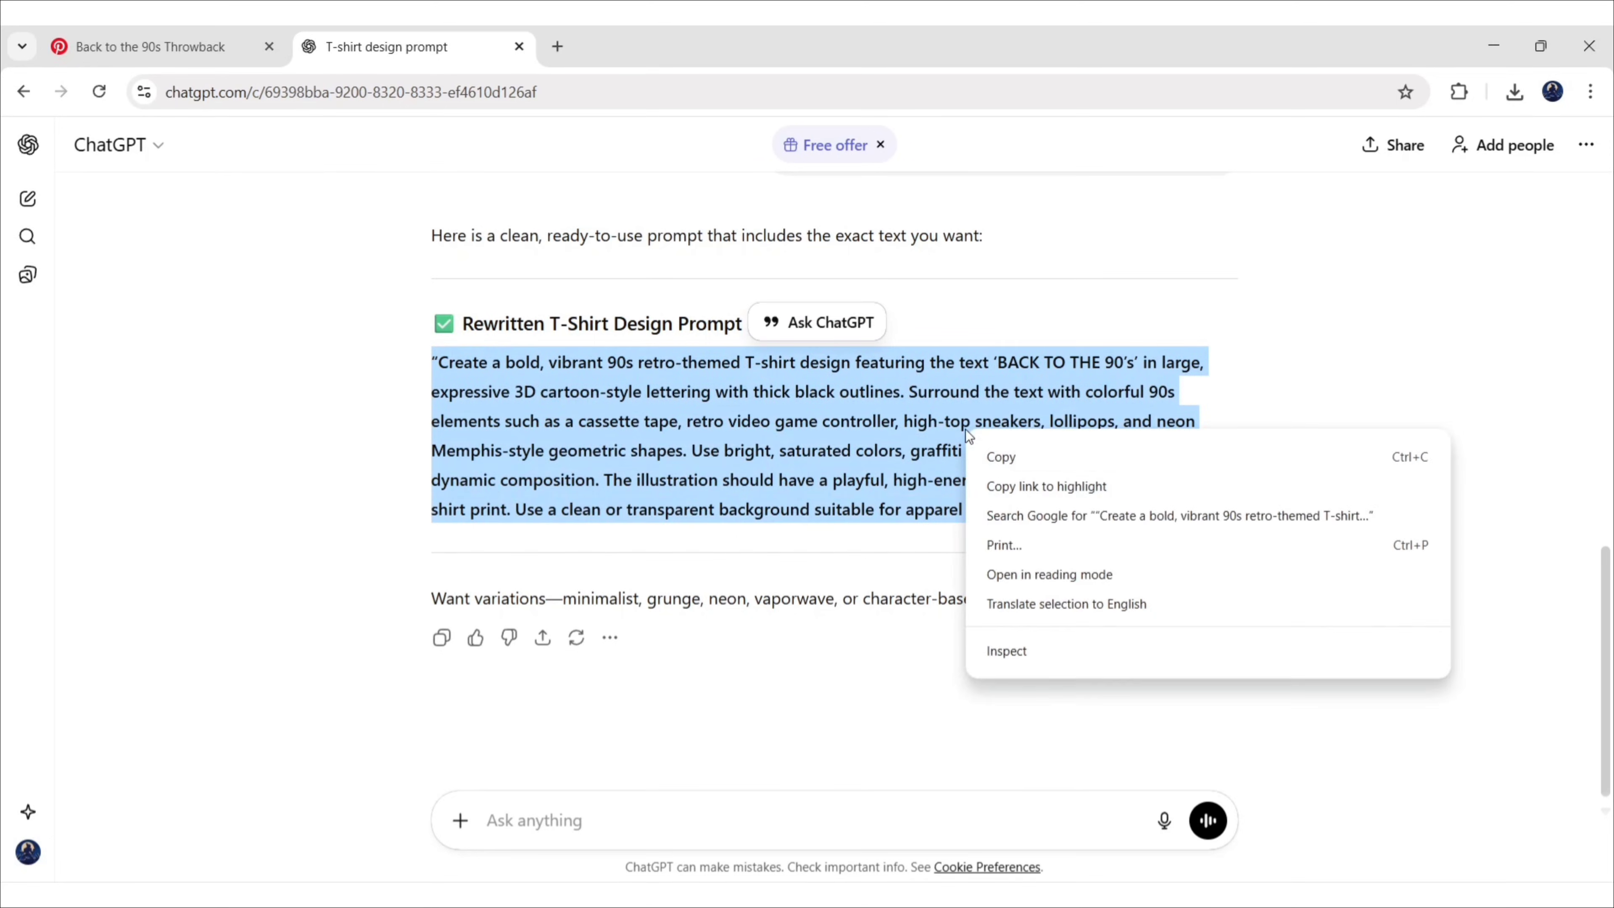
pyautogui.click(998, 467)
# Search Google for "leonardo ai" in a new browser tab and open Leonardo.Ai's image creation page
pyautogui.click(557, 46)
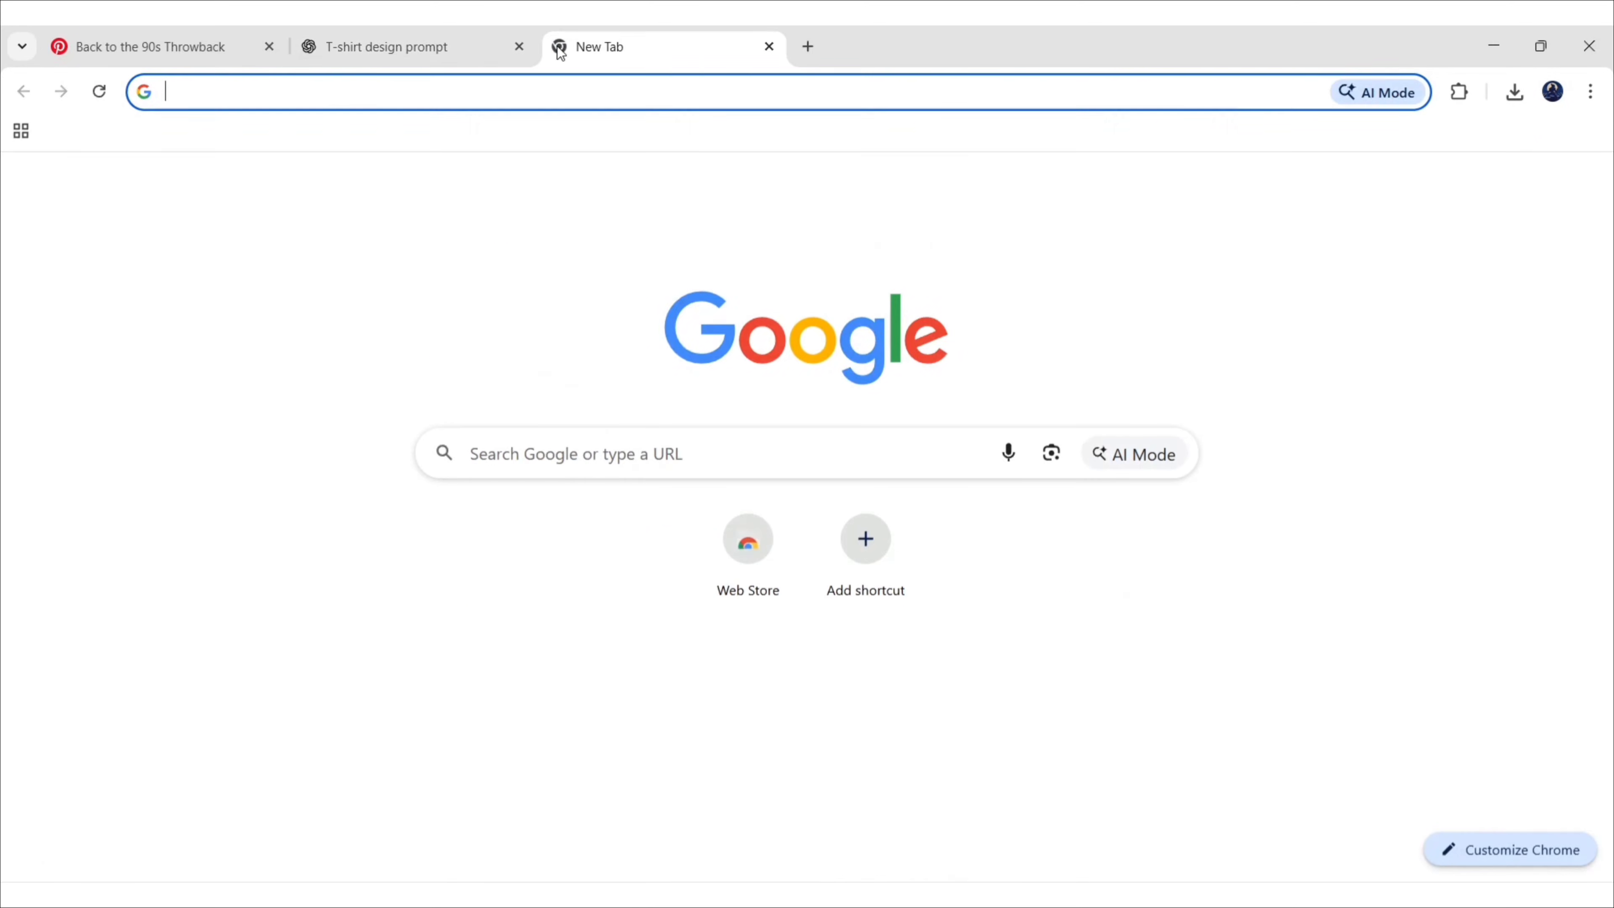
pyautogui.write('Leonardo ai')
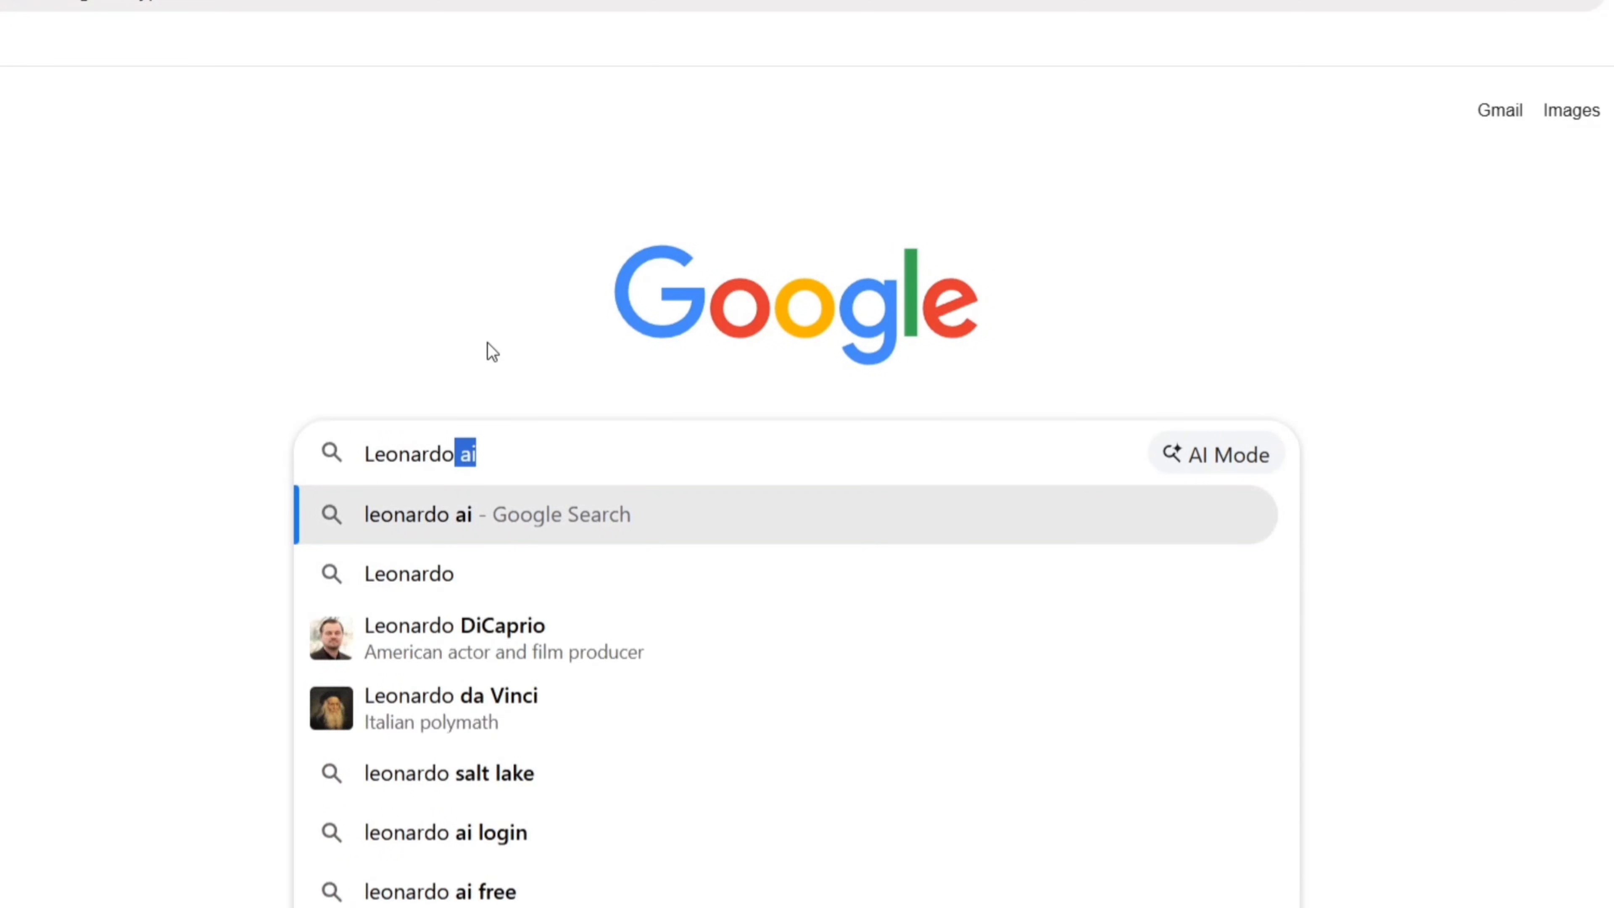
pyautogui.press('Return')
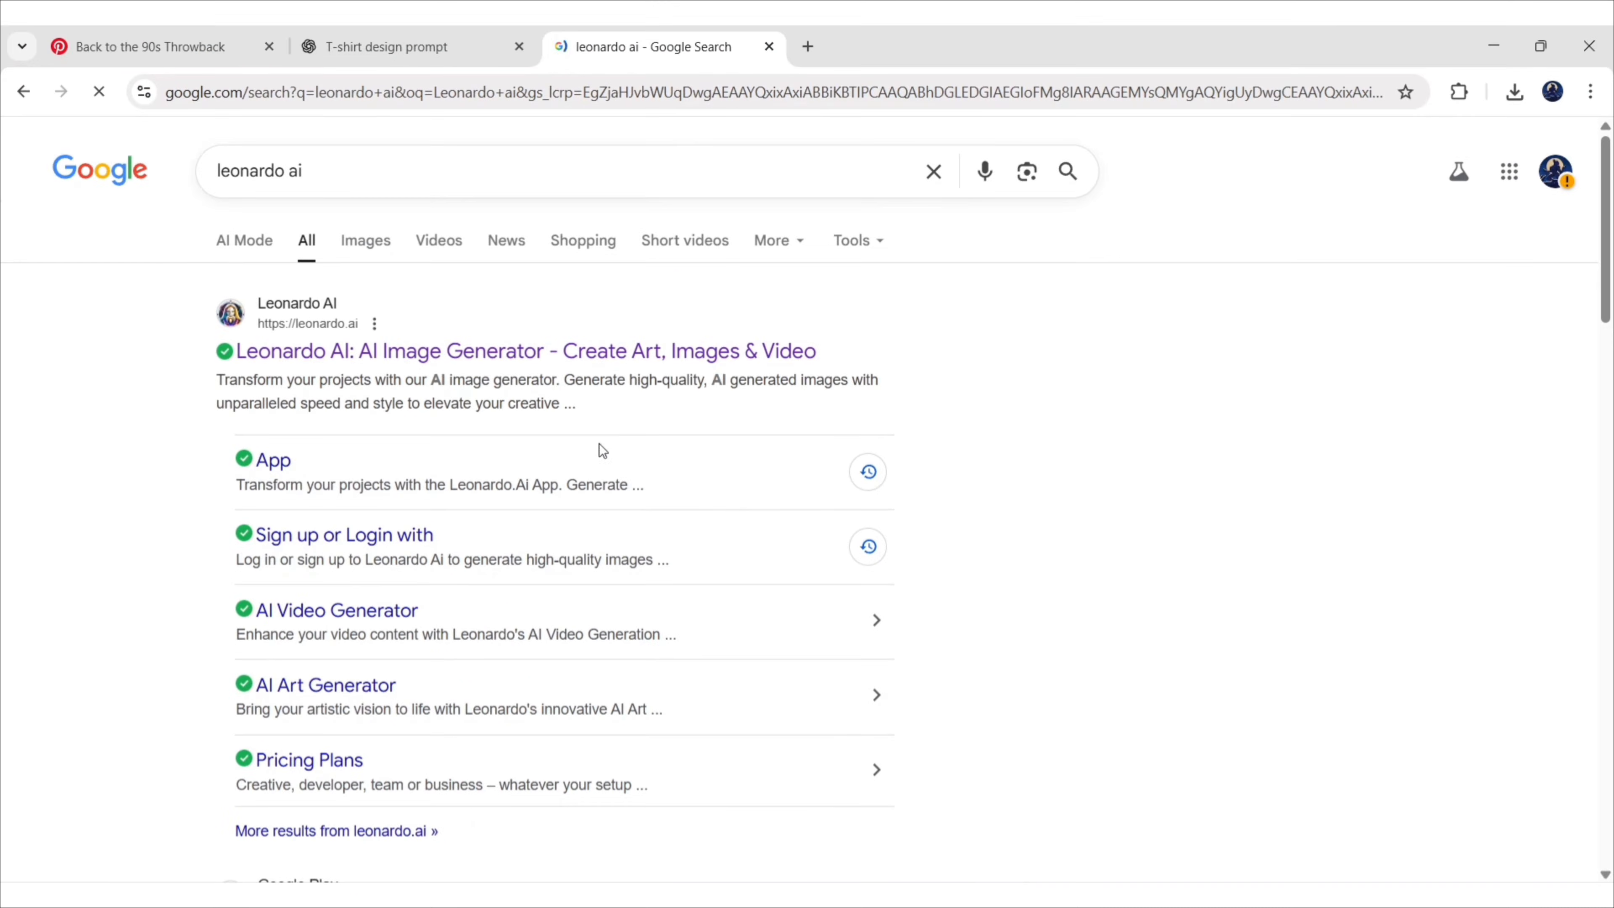
pyautogui.click(508, 351)
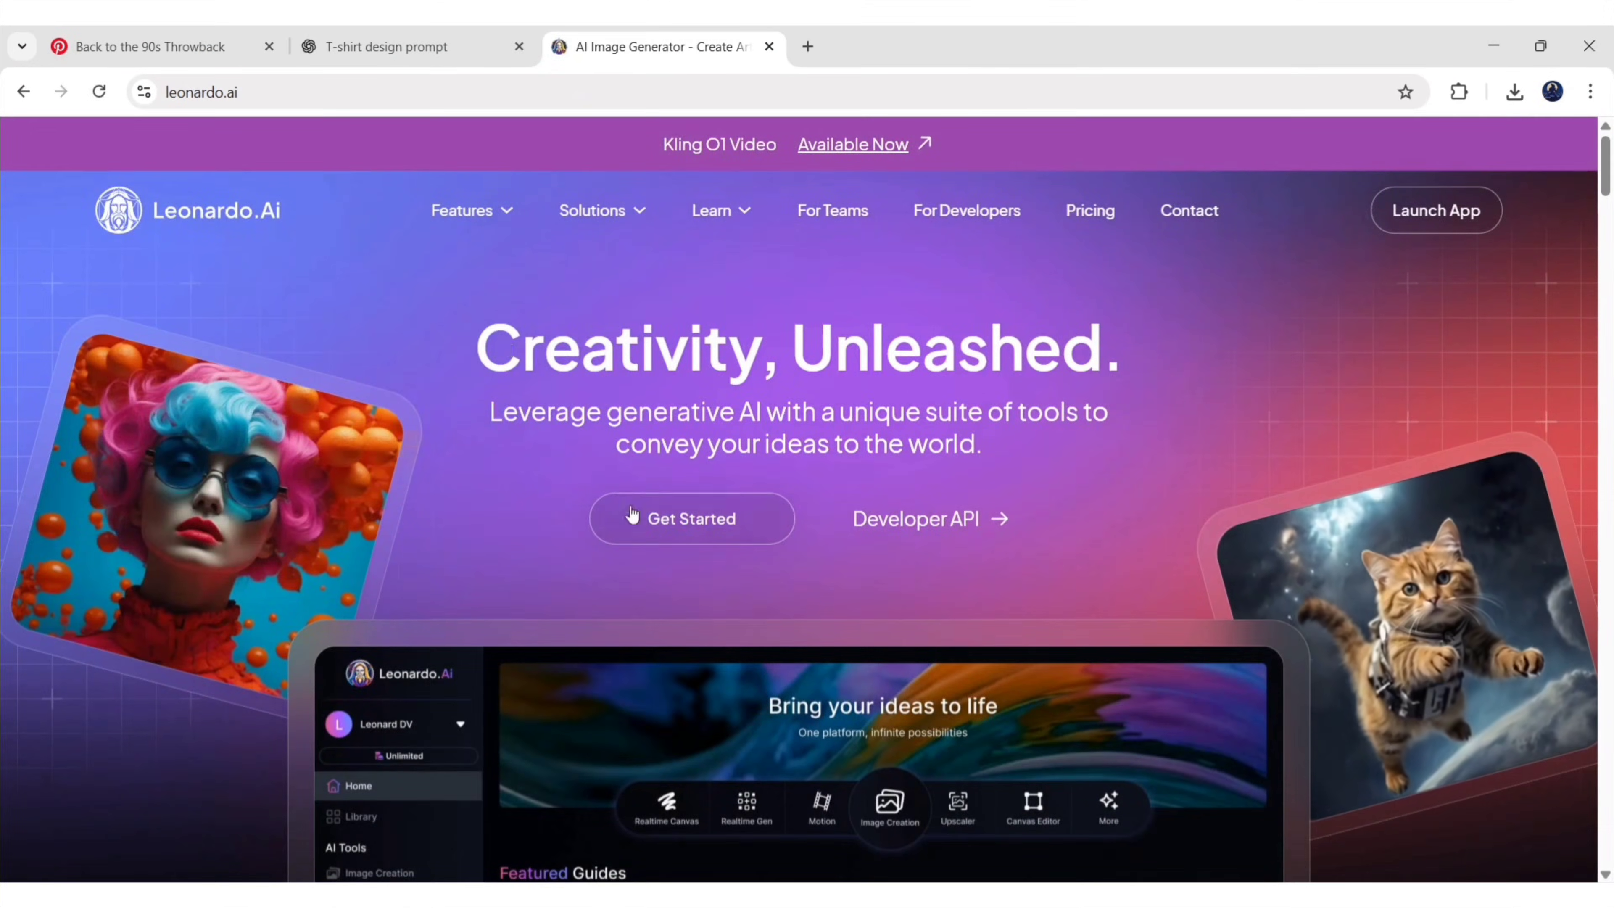
pyautogui.click(698, 513)
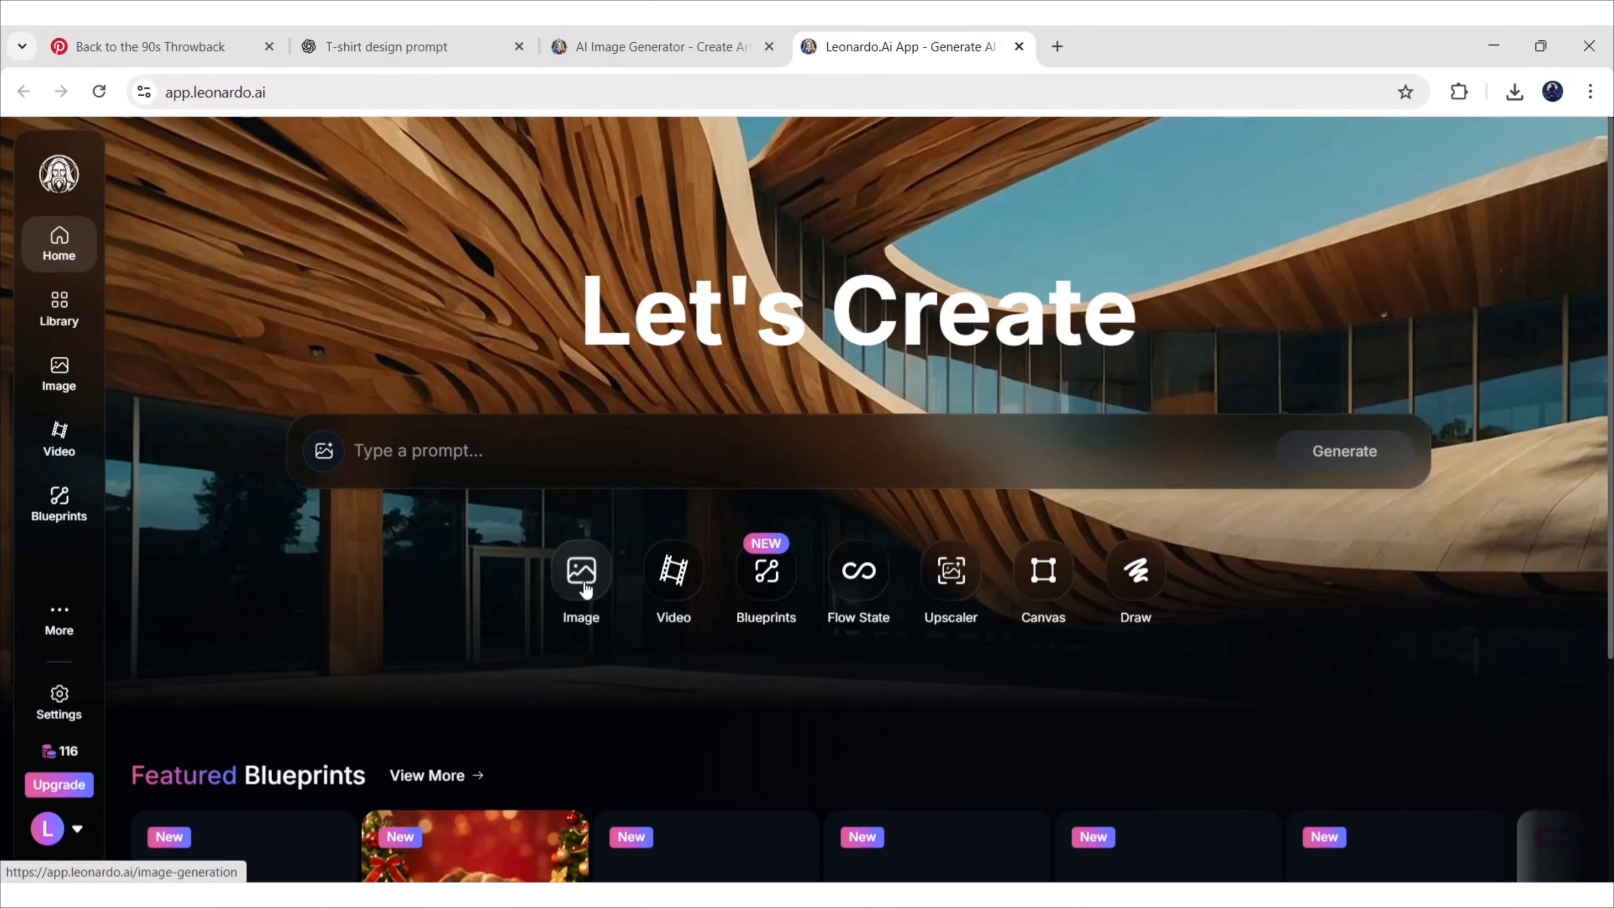
pyautogui.click(581, 575)
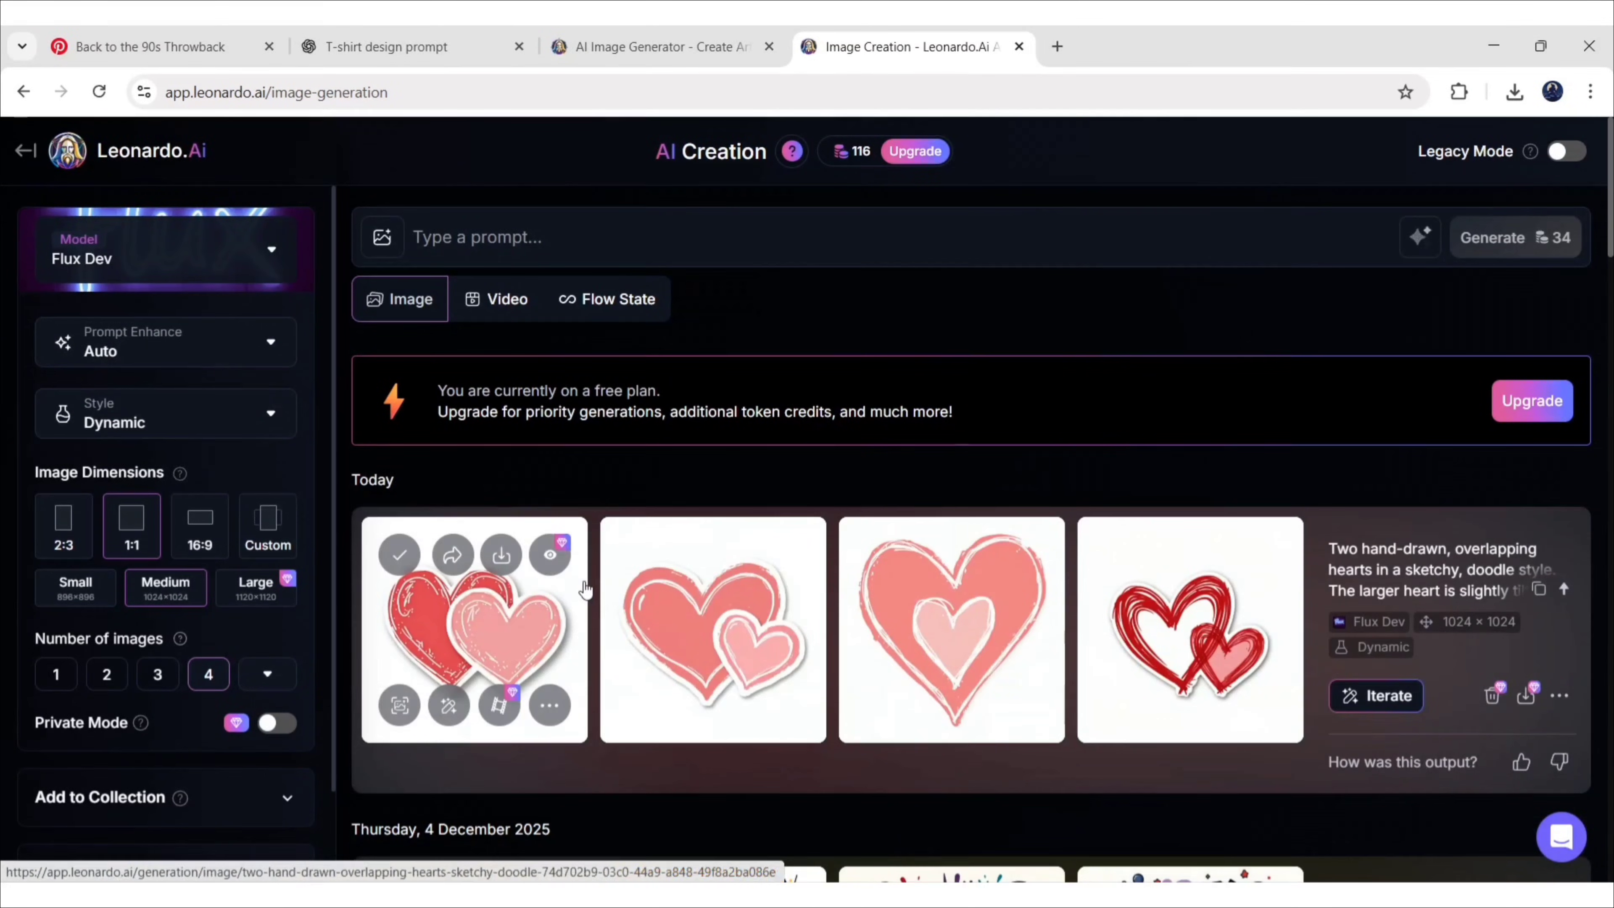
# Paste the copied T-shirt prompt into Leonardo.Ai and generate four images with the current Flux Dev settings
pyautogui.click(506, 238)
pyautogui.rightClick(507, 238)
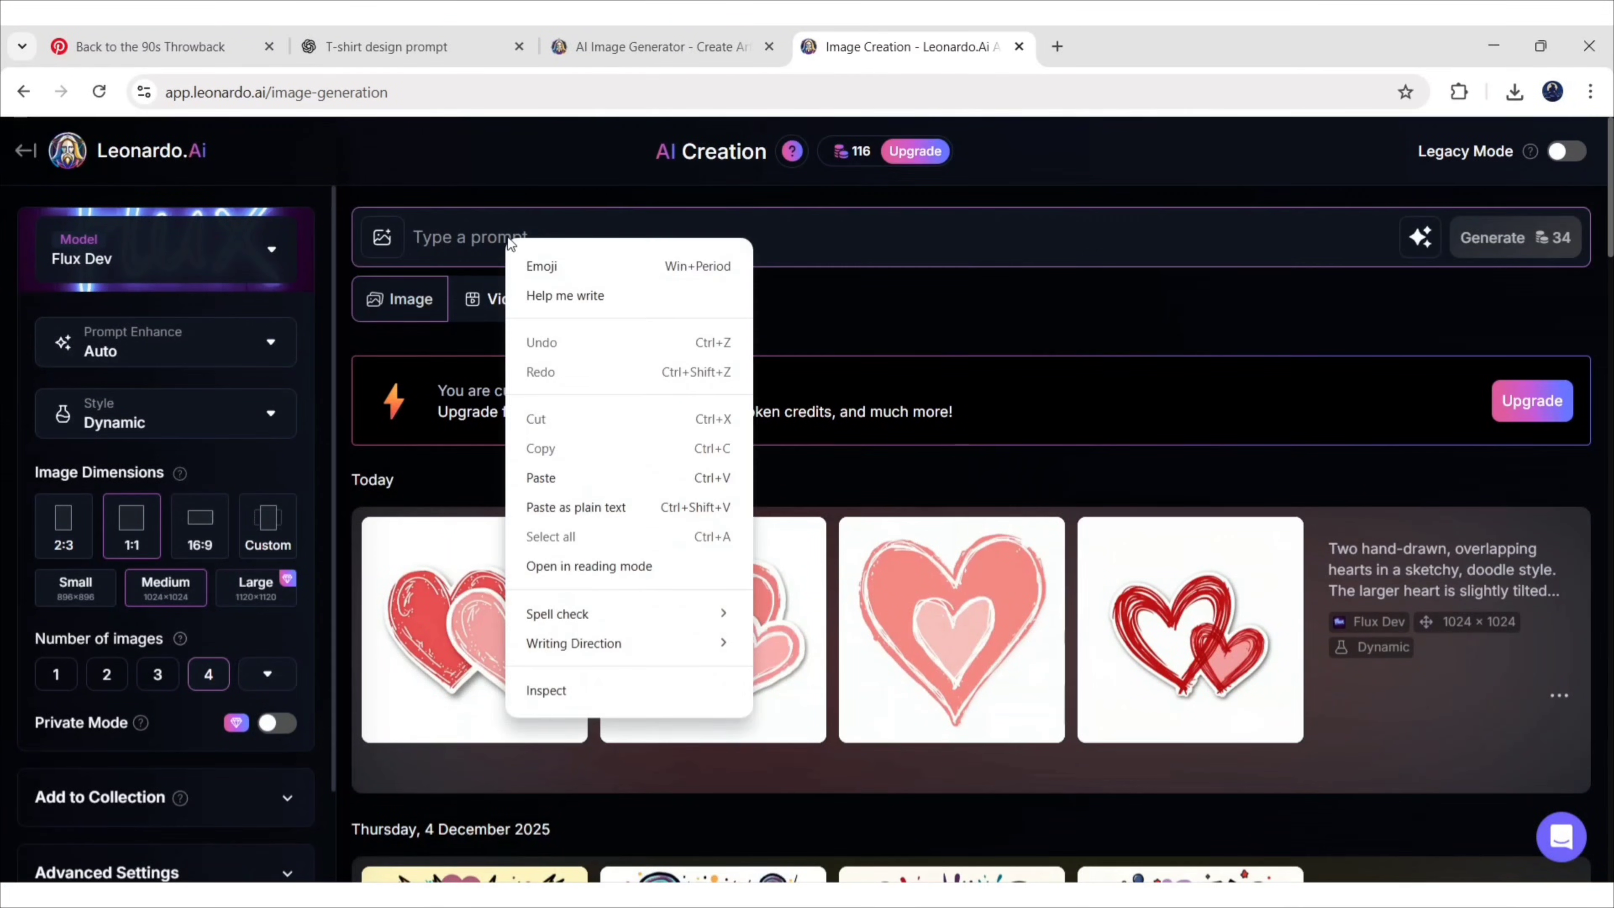
pyautogui.click(550, 476)
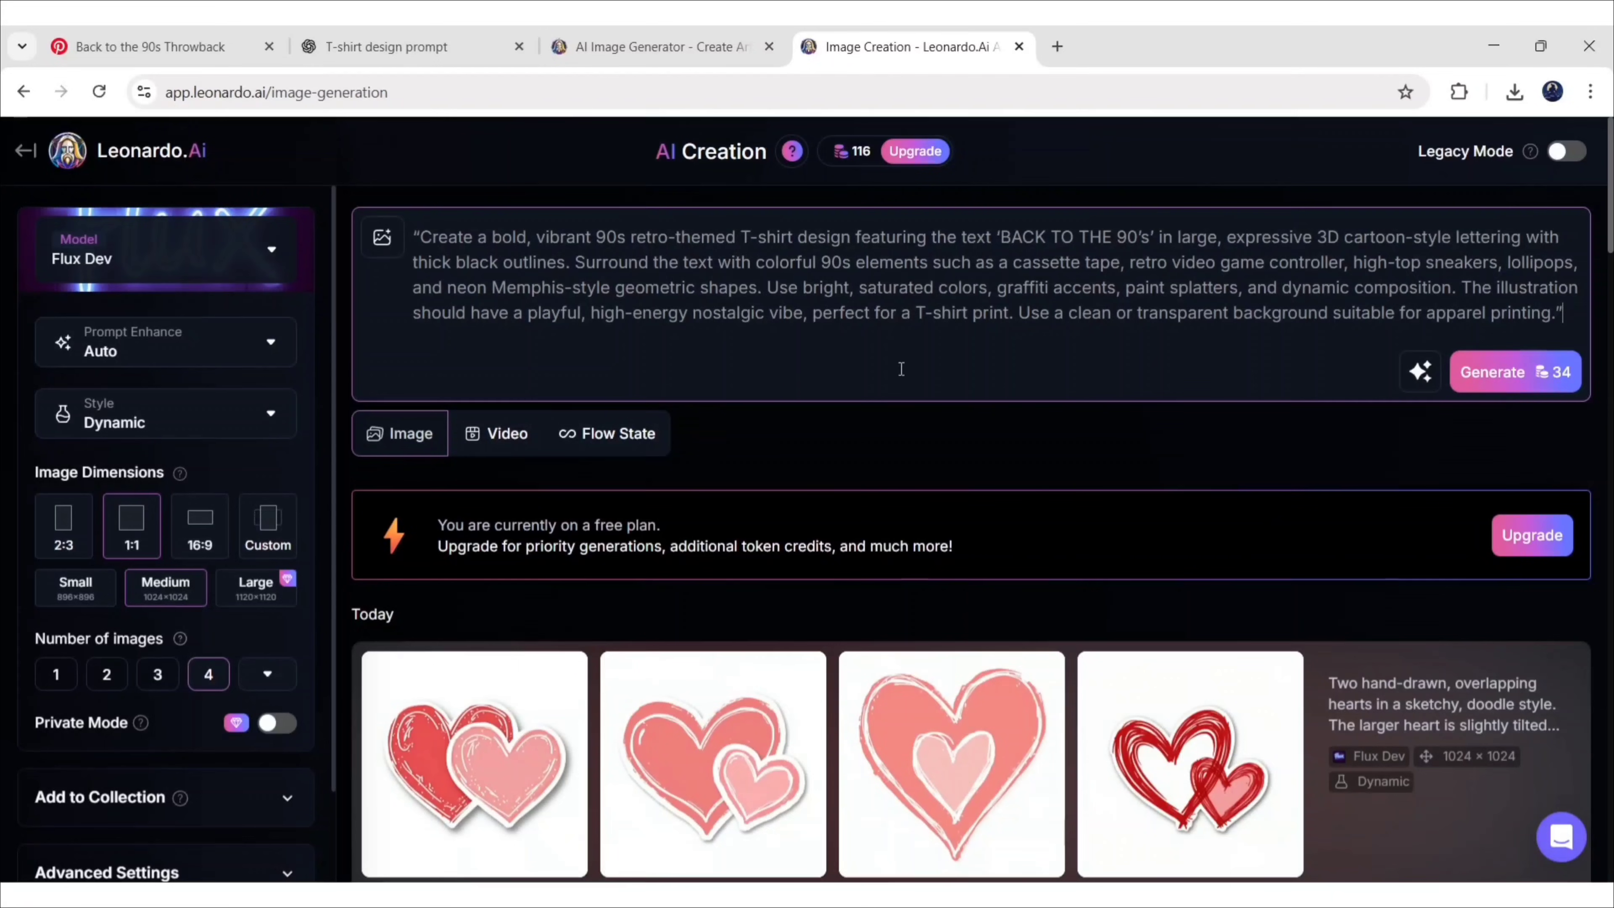
pyautogui.click(1531, 375)
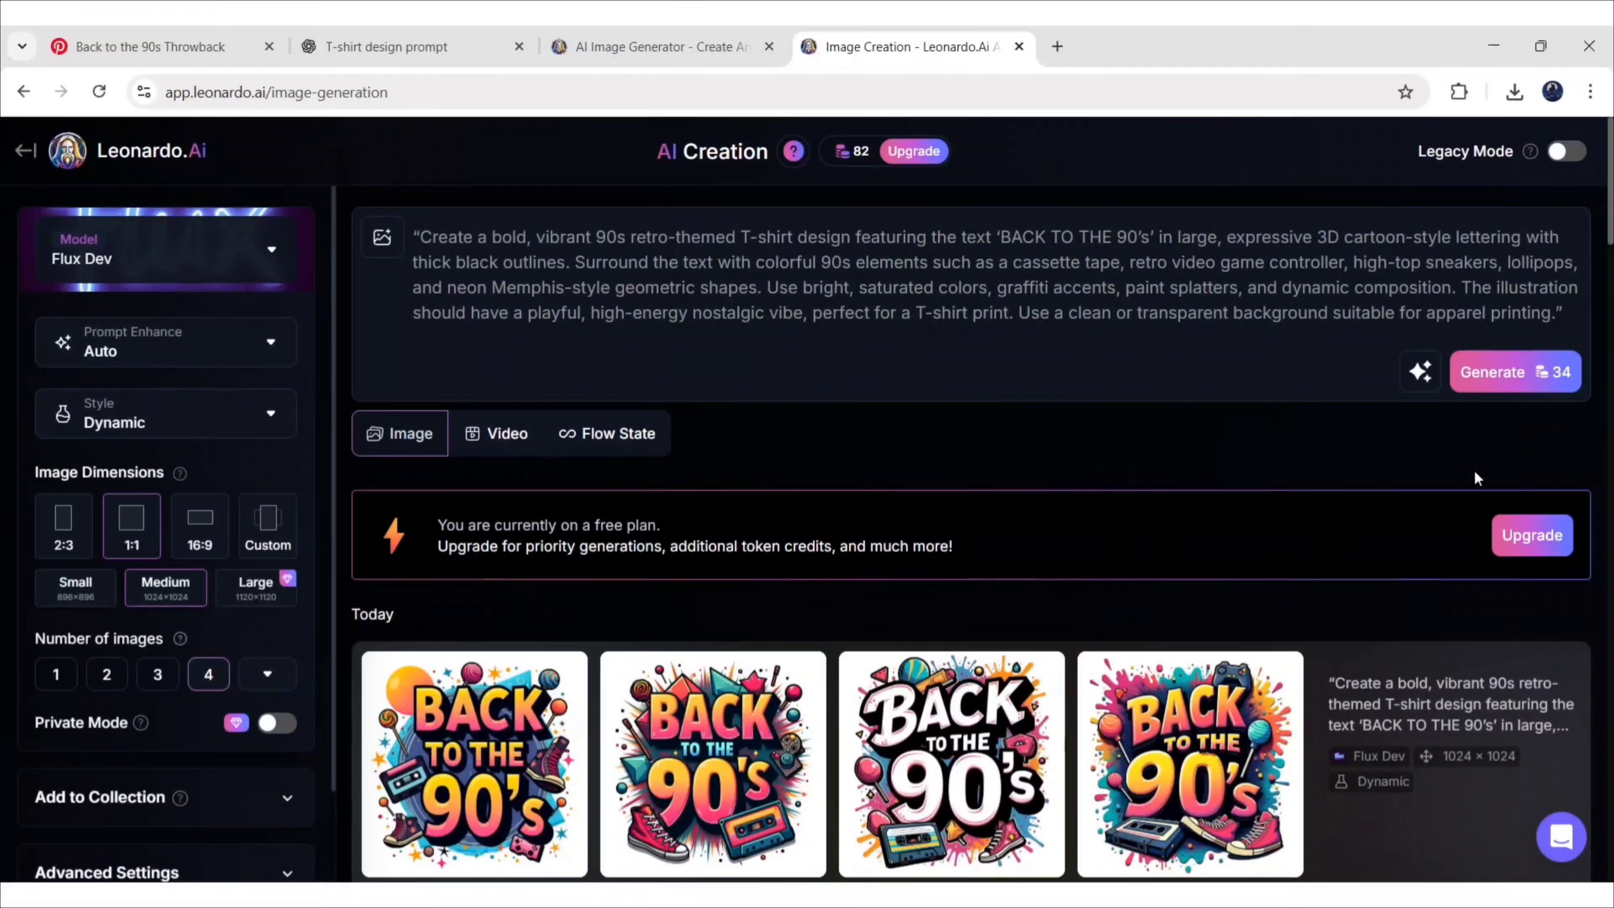
# Open the second generated "BACK TO THE 90's" image, with the red sneaker and cassette, and download it
pyautogui.scroll(-2, 1353, 602)
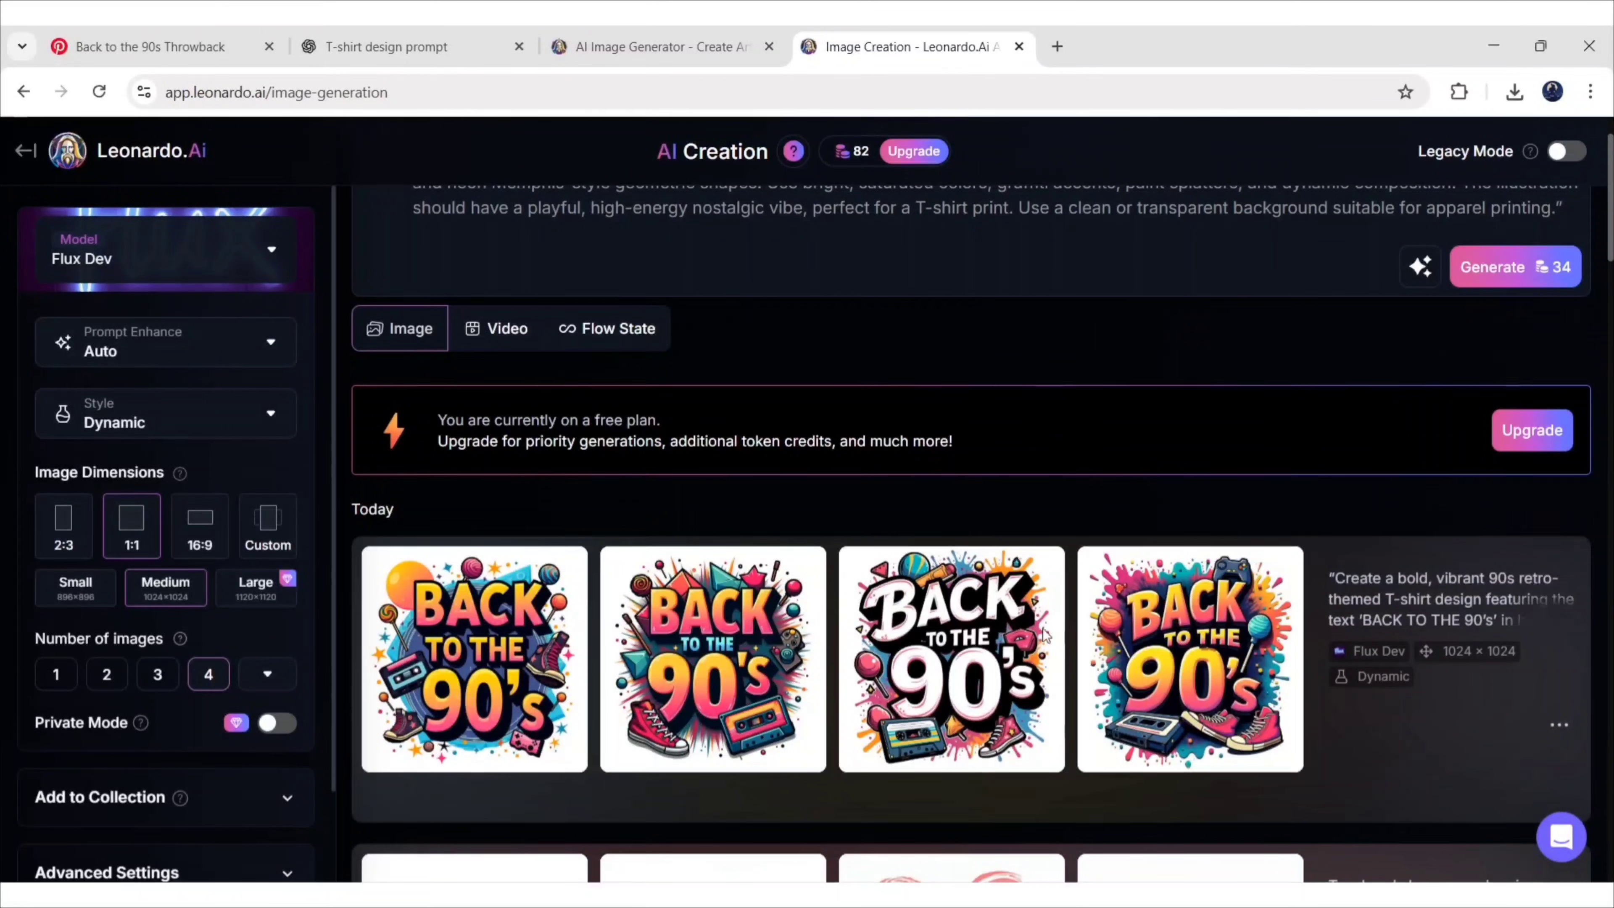
pyautogui.click(718, 665)
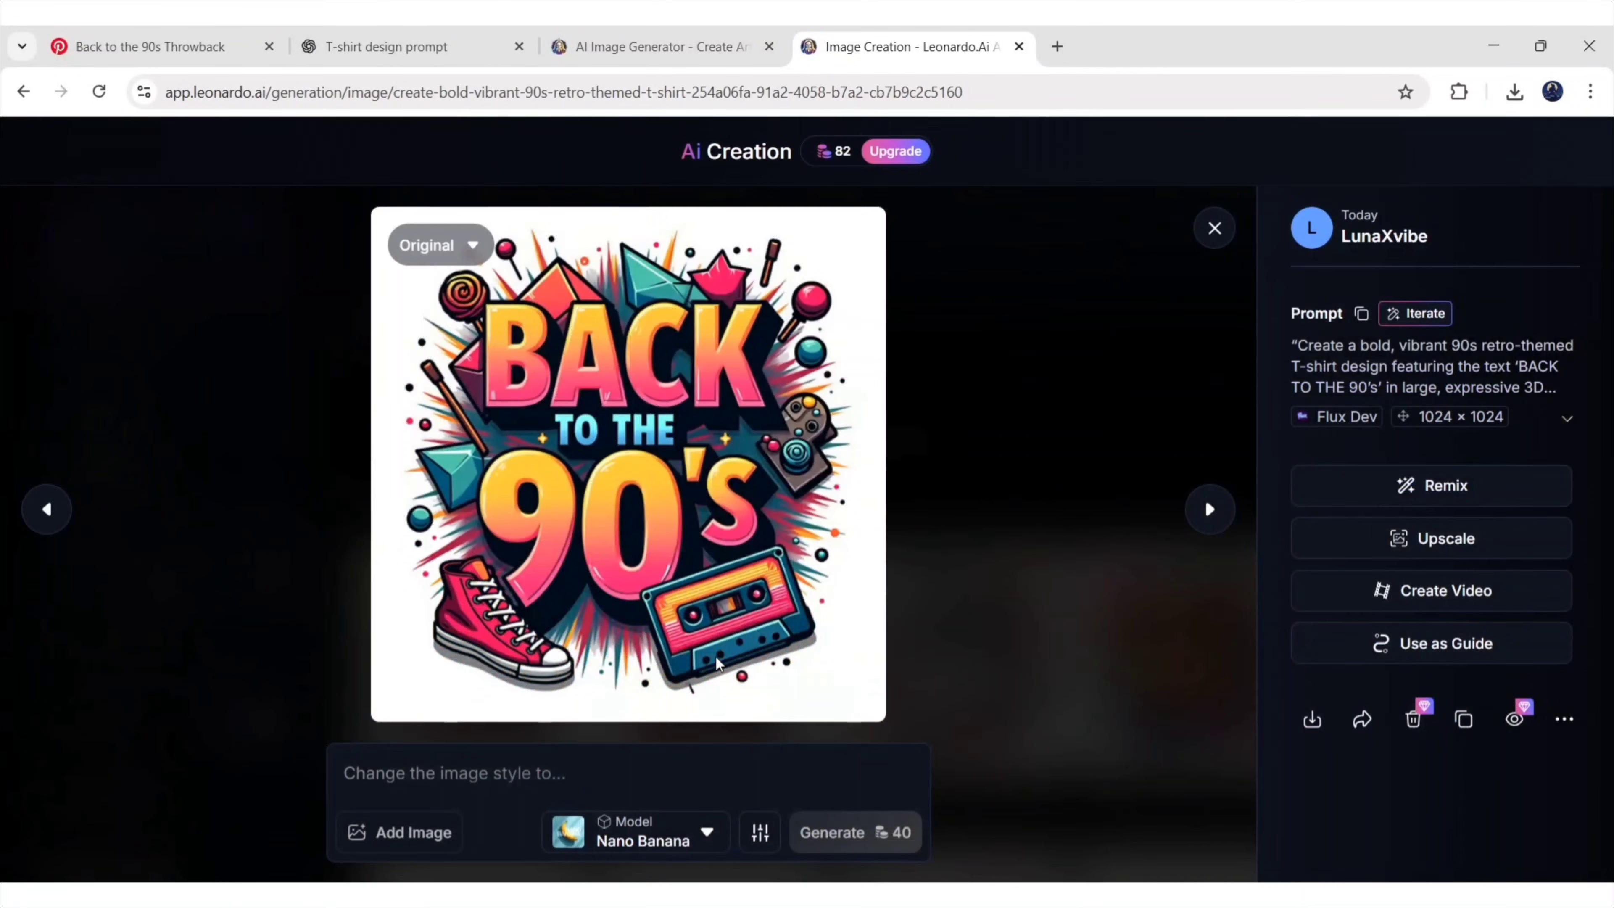
pyautogui.click(1312, 719)
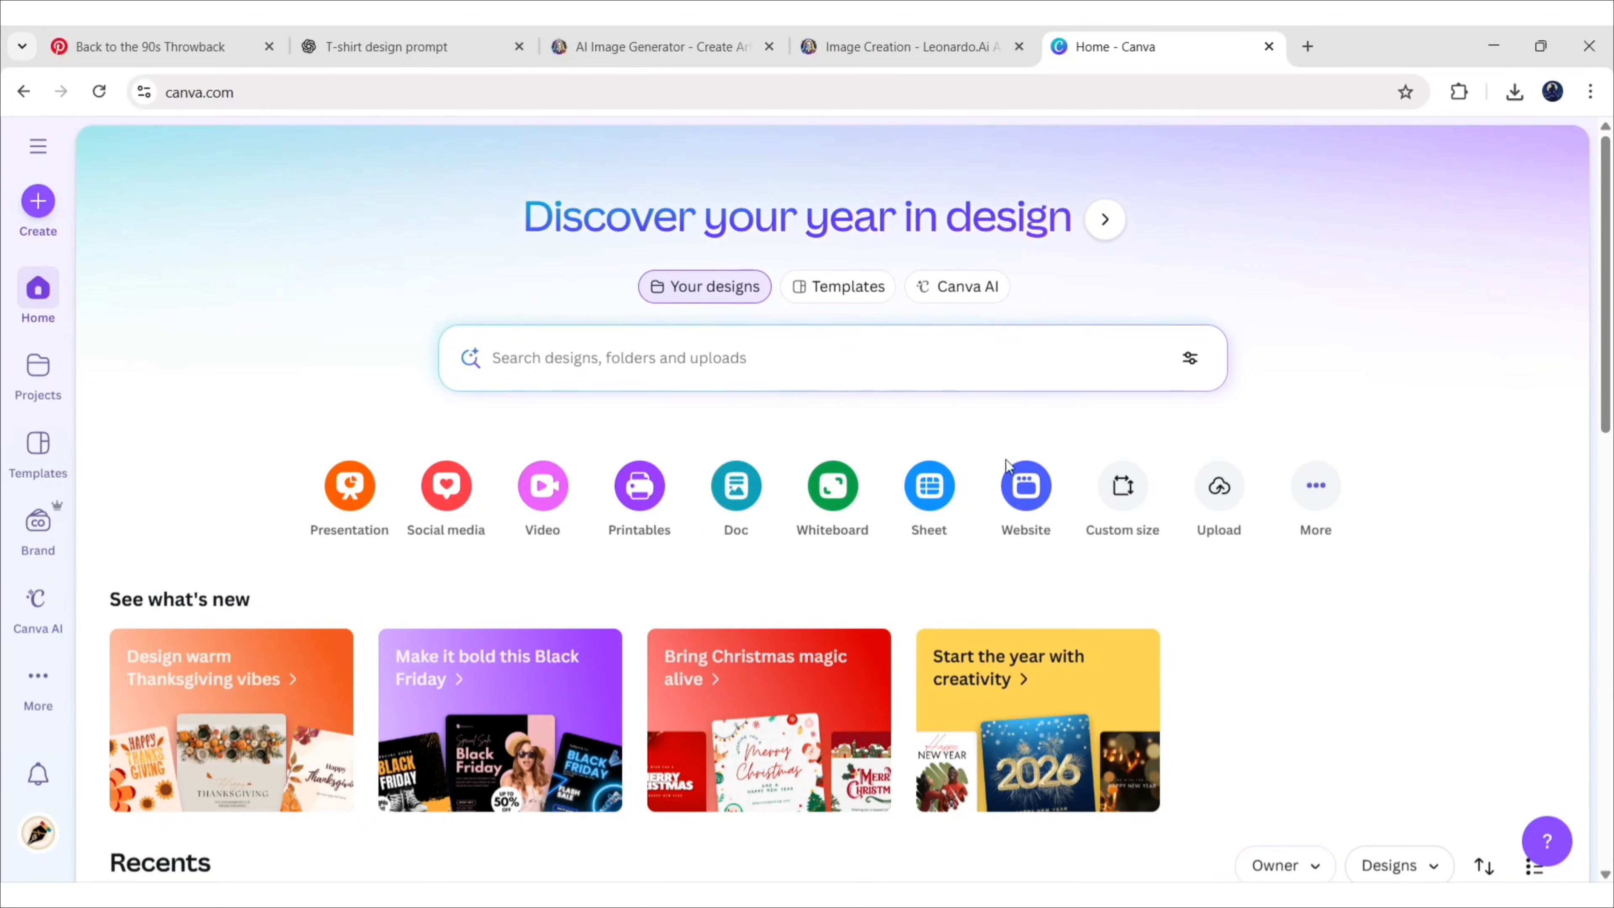
# In Canva, create a new custom-size design of 1080 × 1080 px
pyautogui.click(1129, 495)
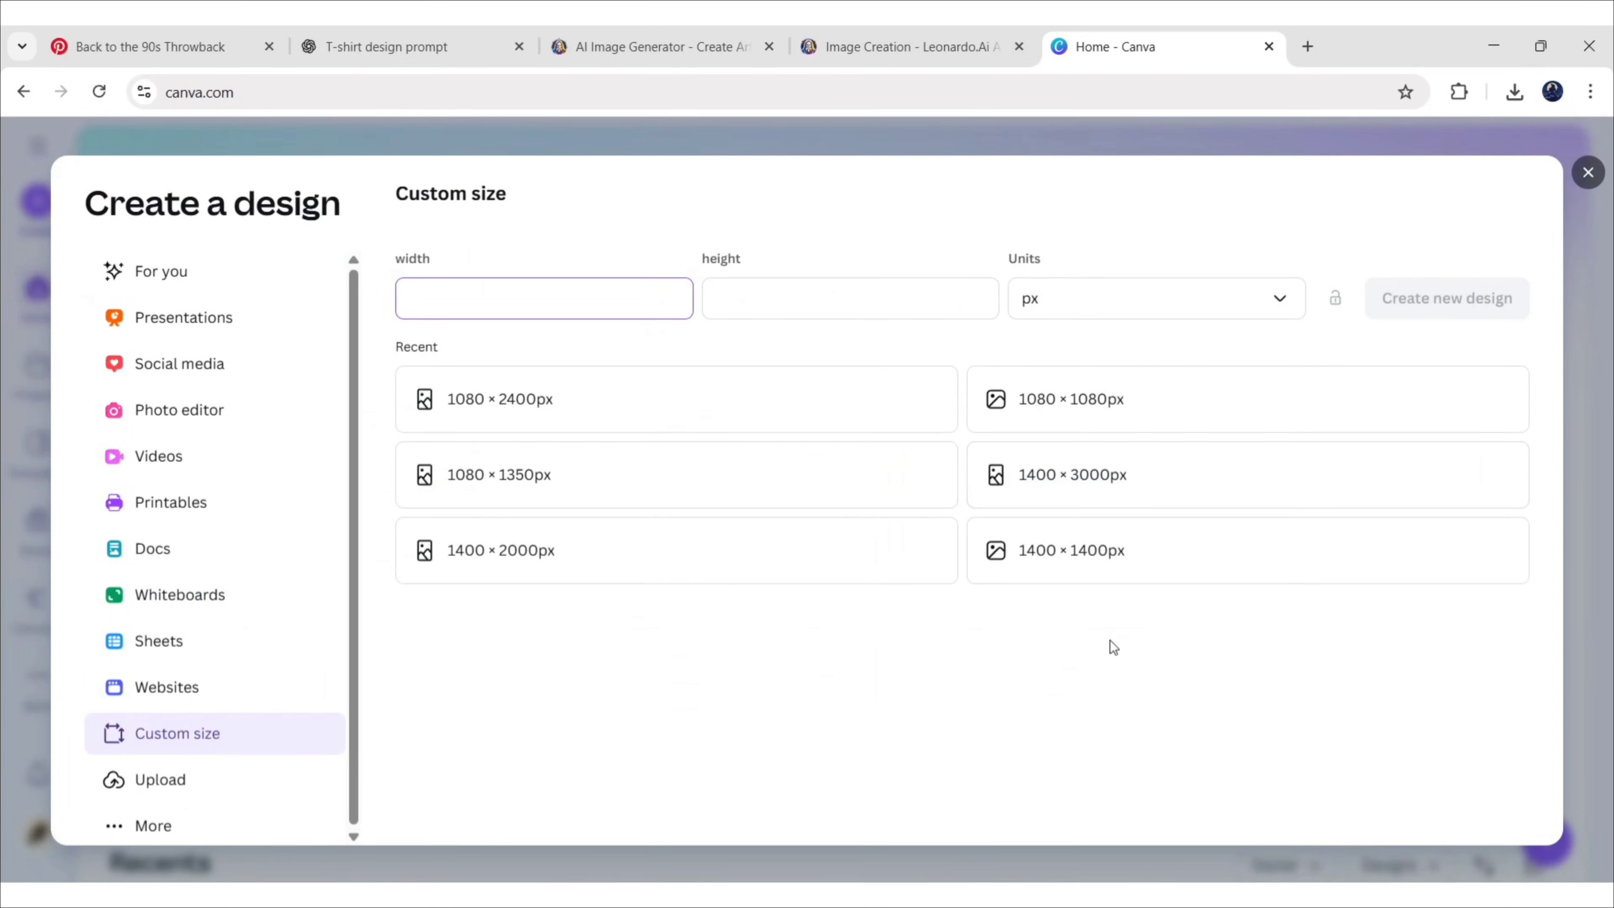
pyautogui.write('1080')
pyautogui.press('Tab')
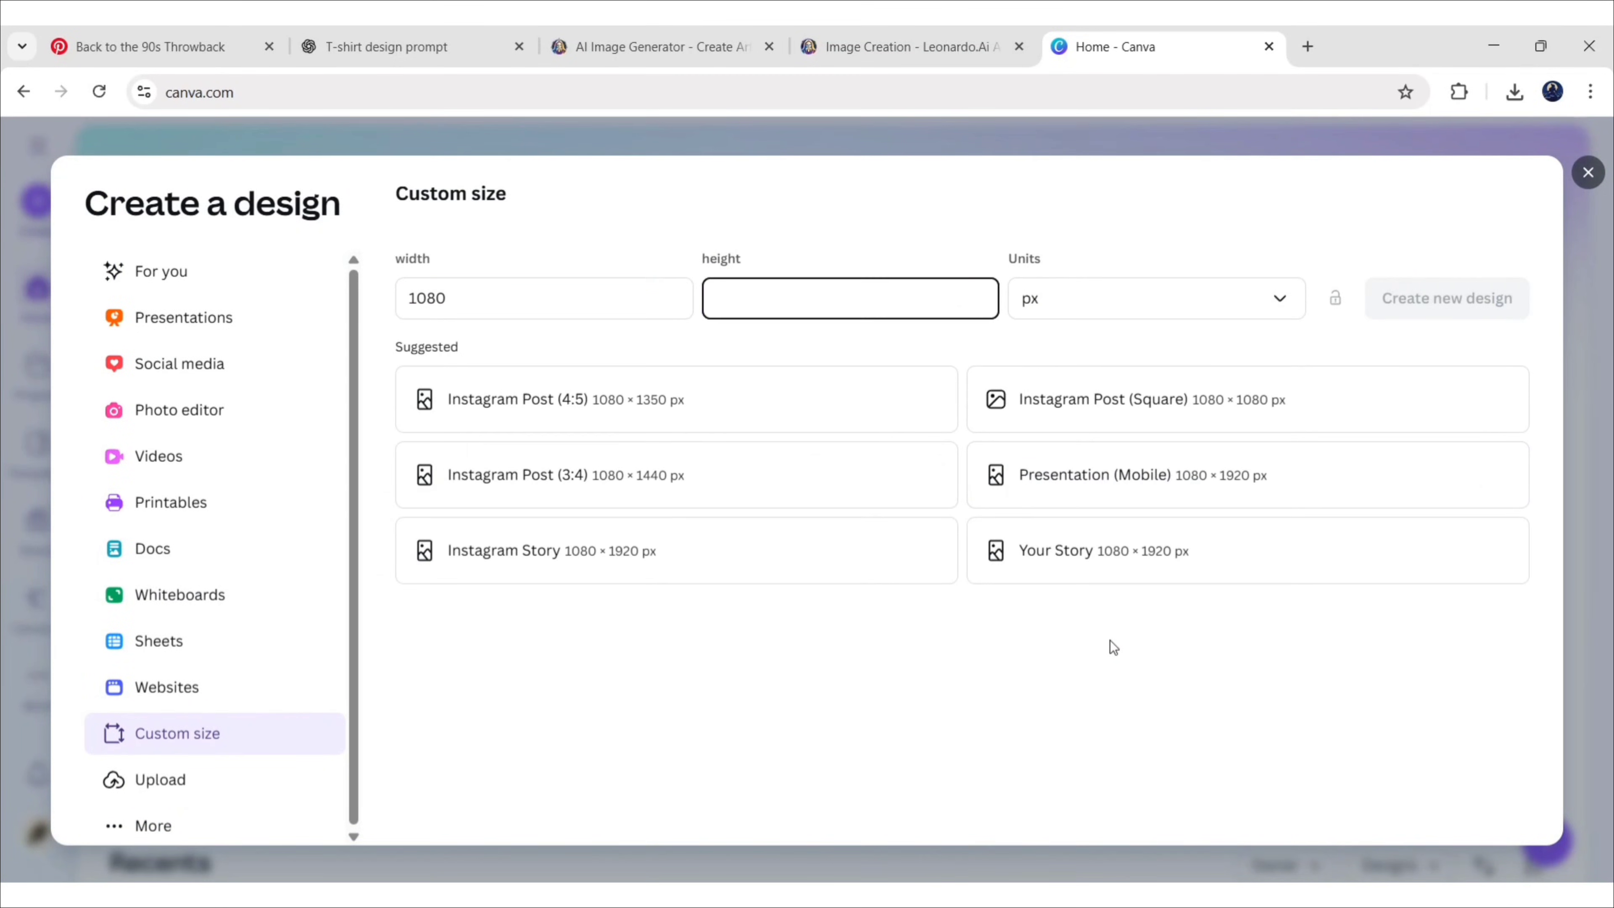
pyautogui.write('1080')
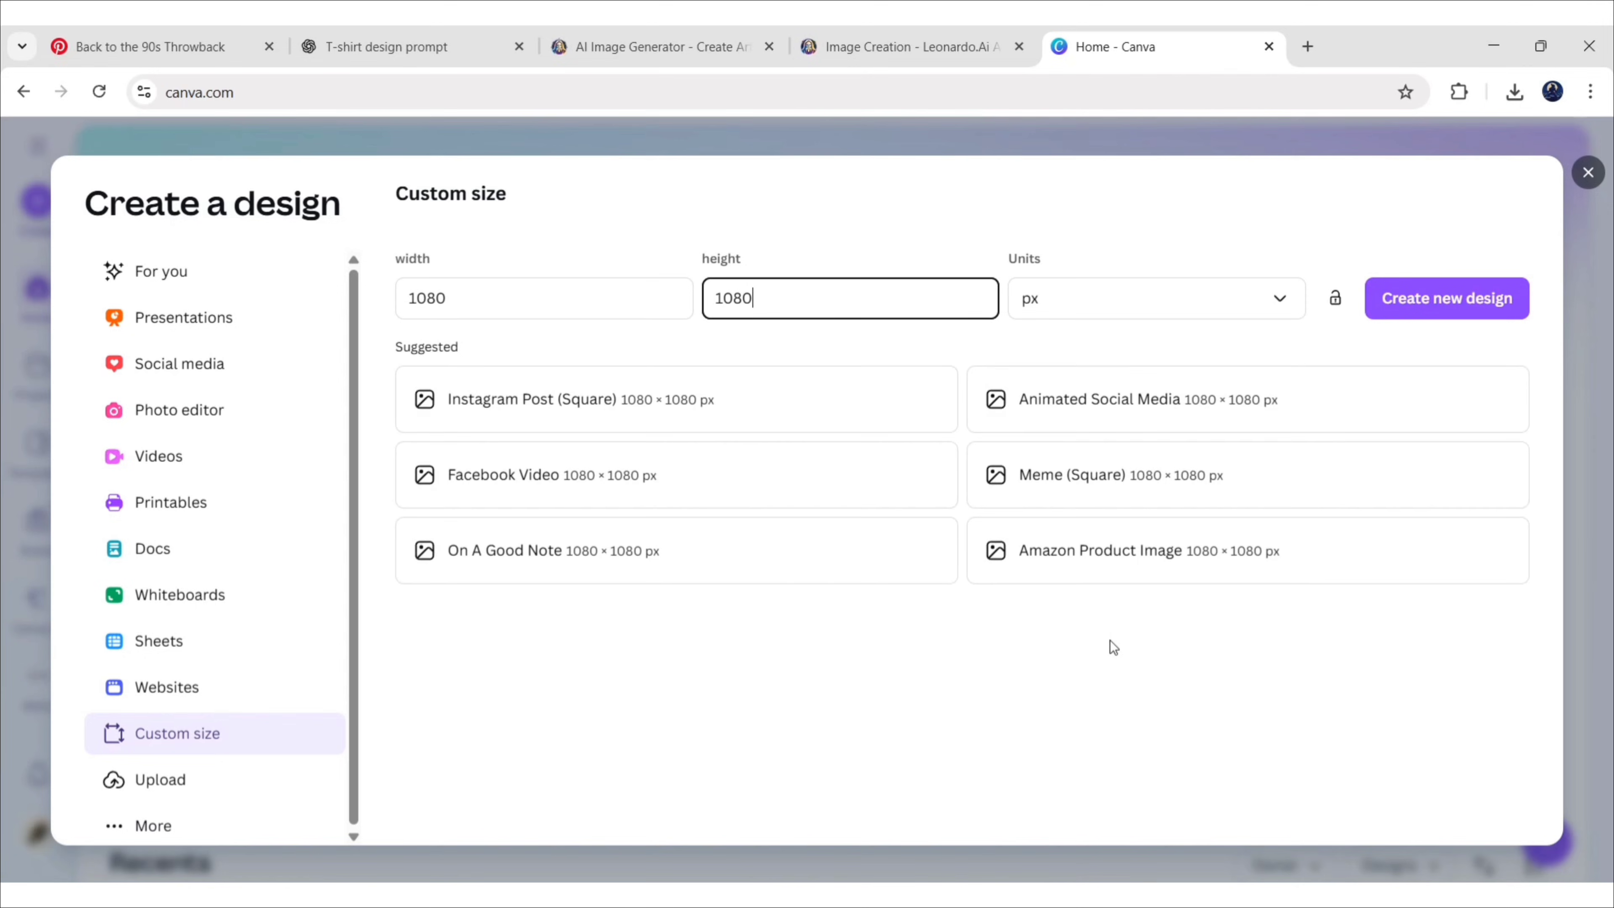
pyautogui.click(1447, 305)
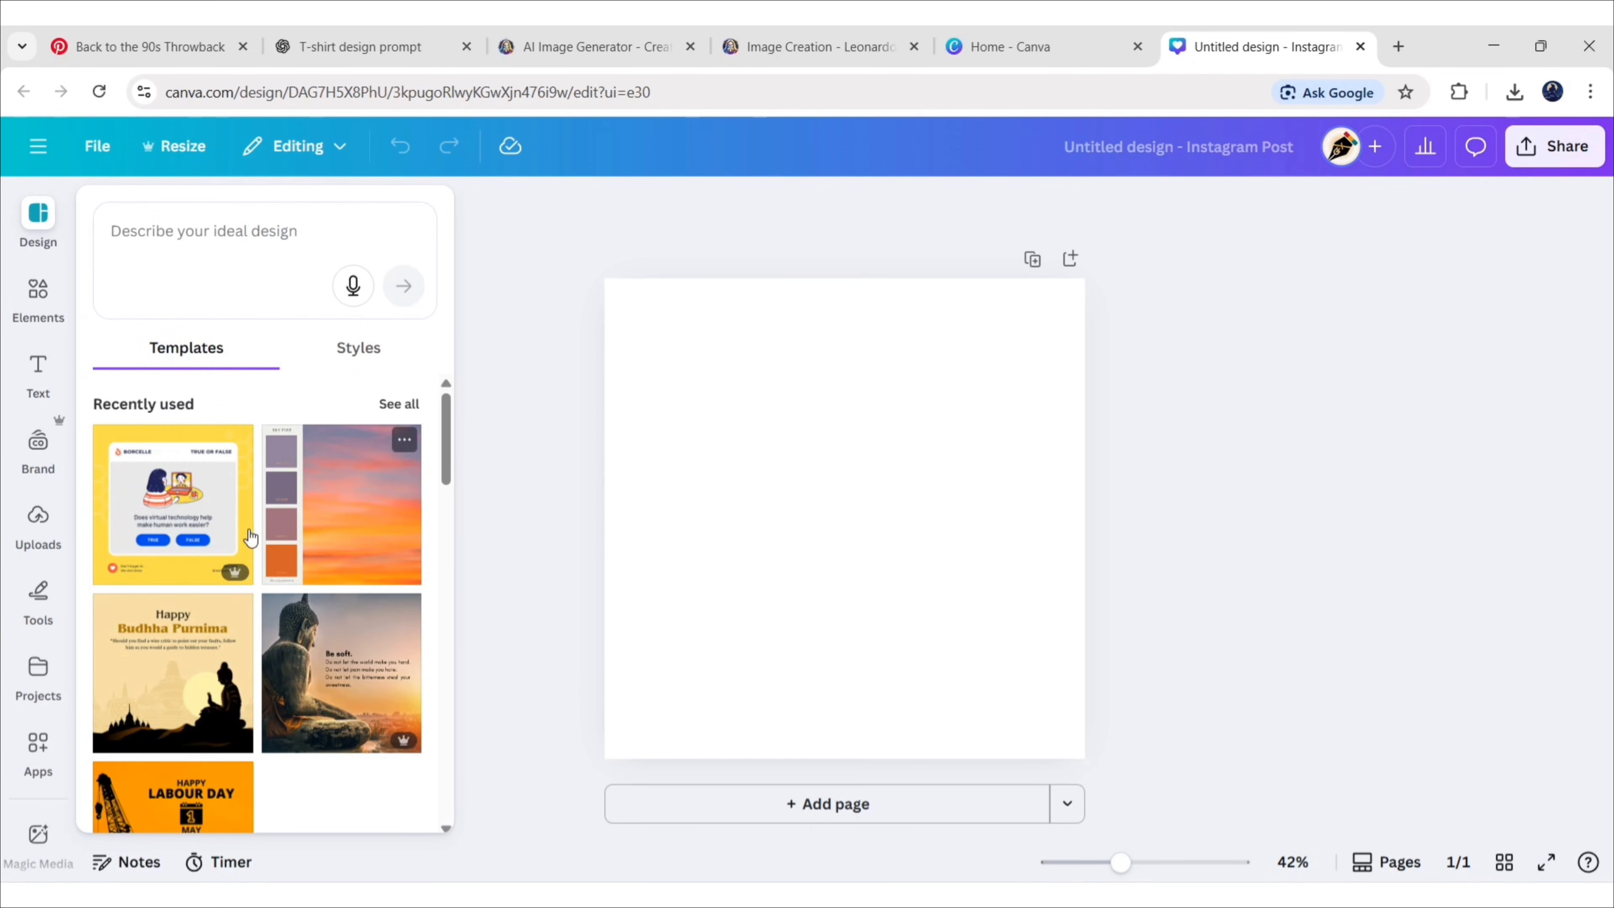
# Upload the downloaded Flux_Dev "Back to the 90's" JPG from Downloads and place it on the blank page
pyautogui.click(39, 521)
pyautogui.click(264, 284)
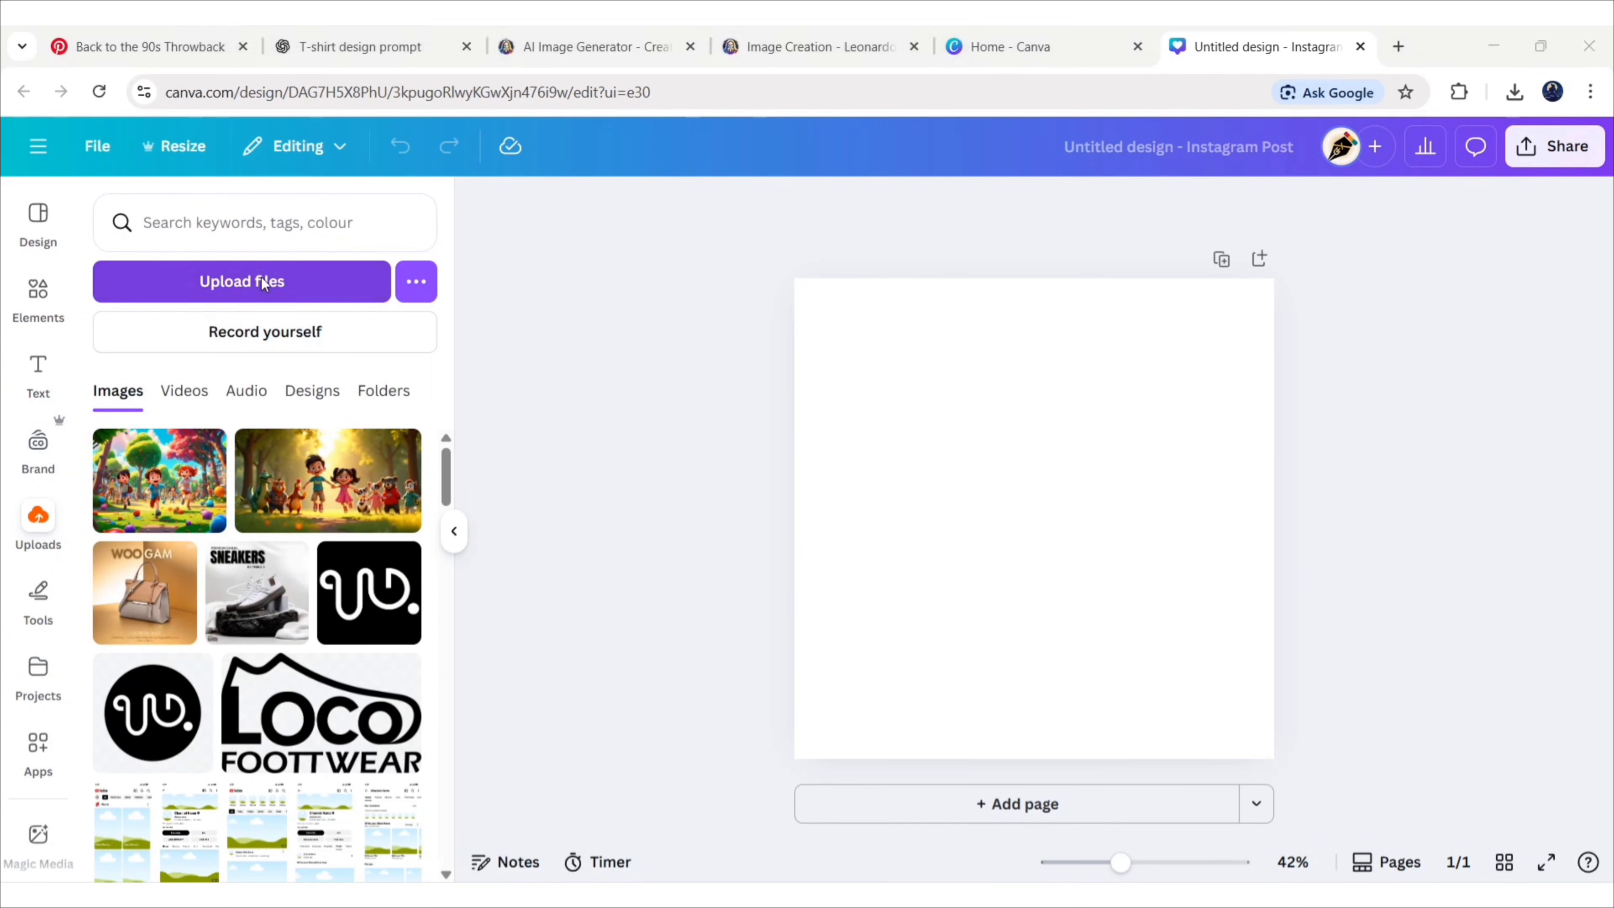
pyautogui.click(506, 207)
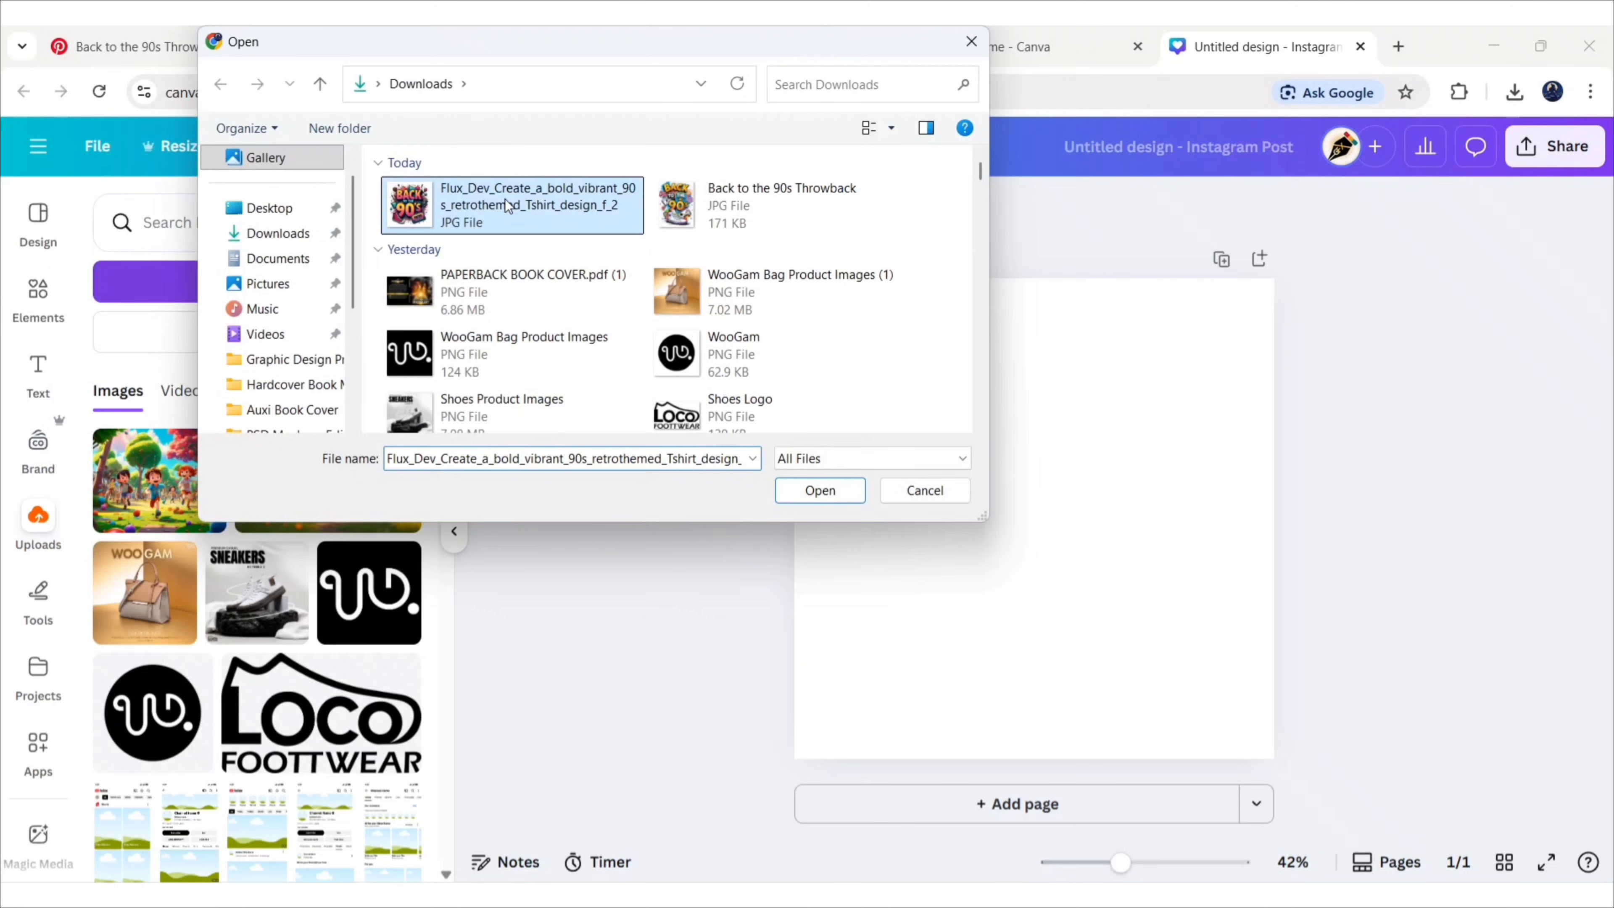
pyautogui.click(802, 488)
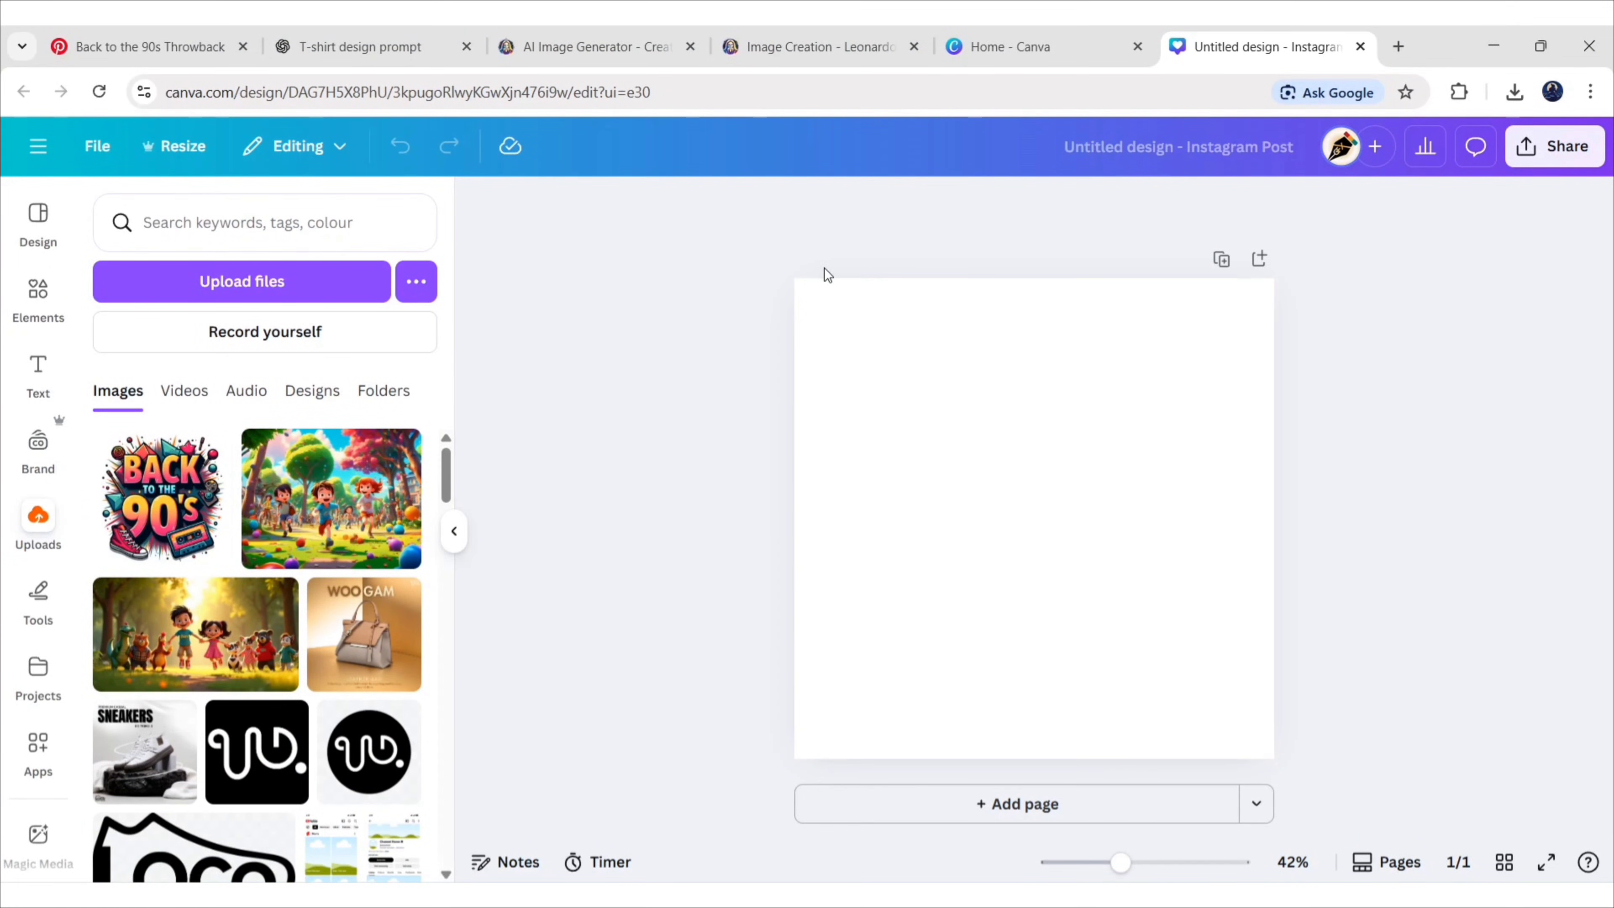
pyautogui.click(162, 502)
pyautogui.click(453, 530)
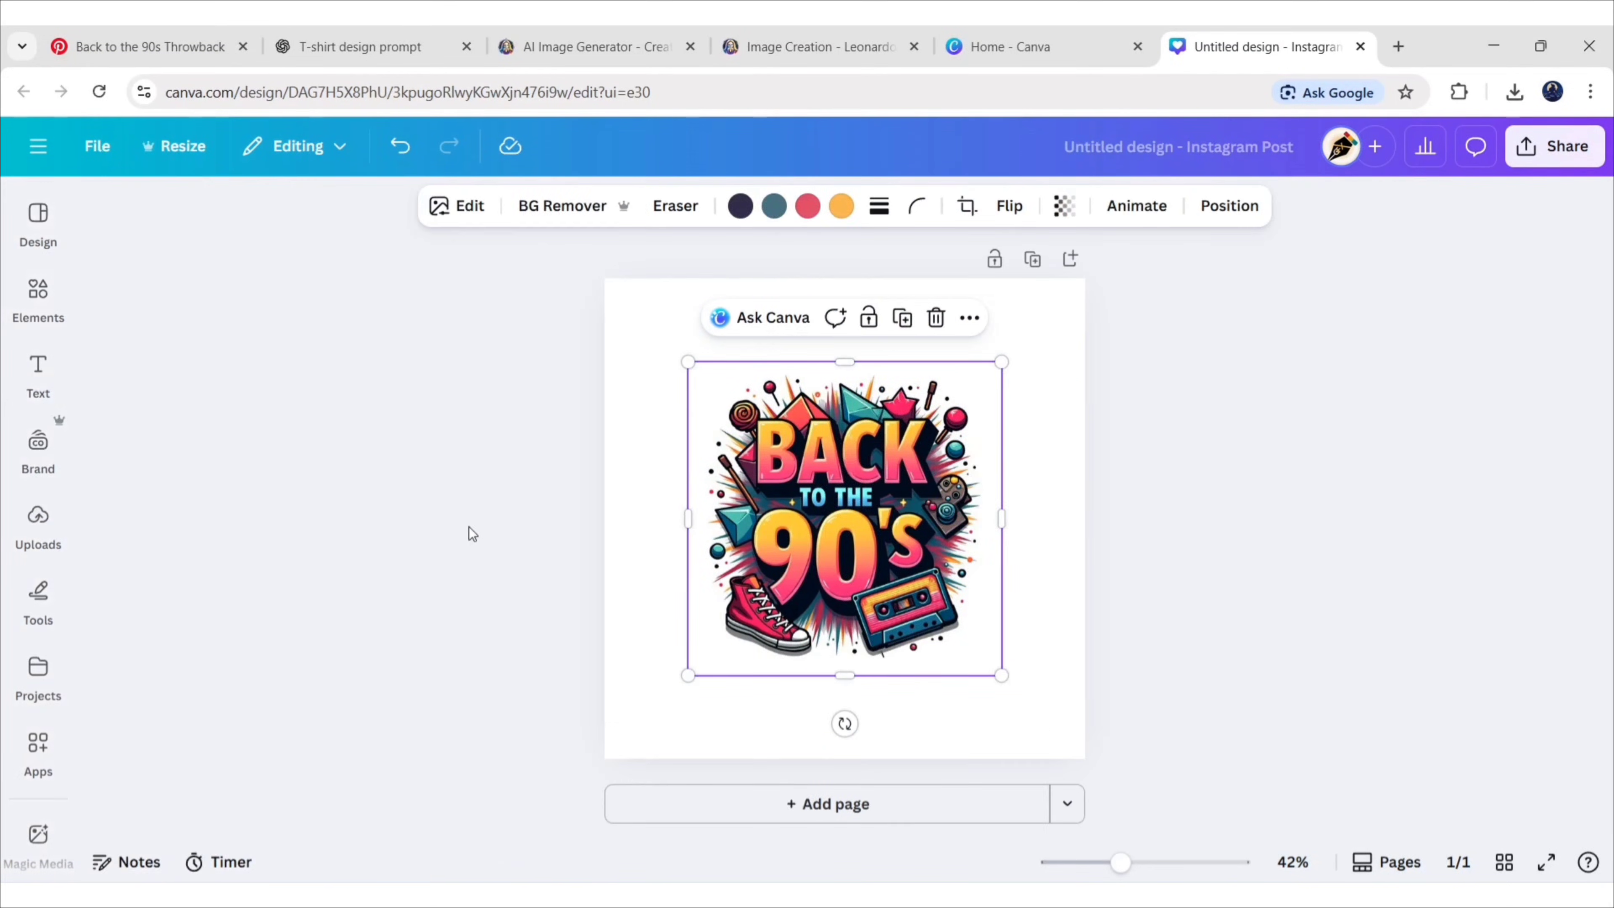
# Set the page background to the medium grey default solid colour and select the T-shirt artwork
pyautogui.click(628, 493)
pyautogui.click(905, 205)
pyautogui.click(256, 718)
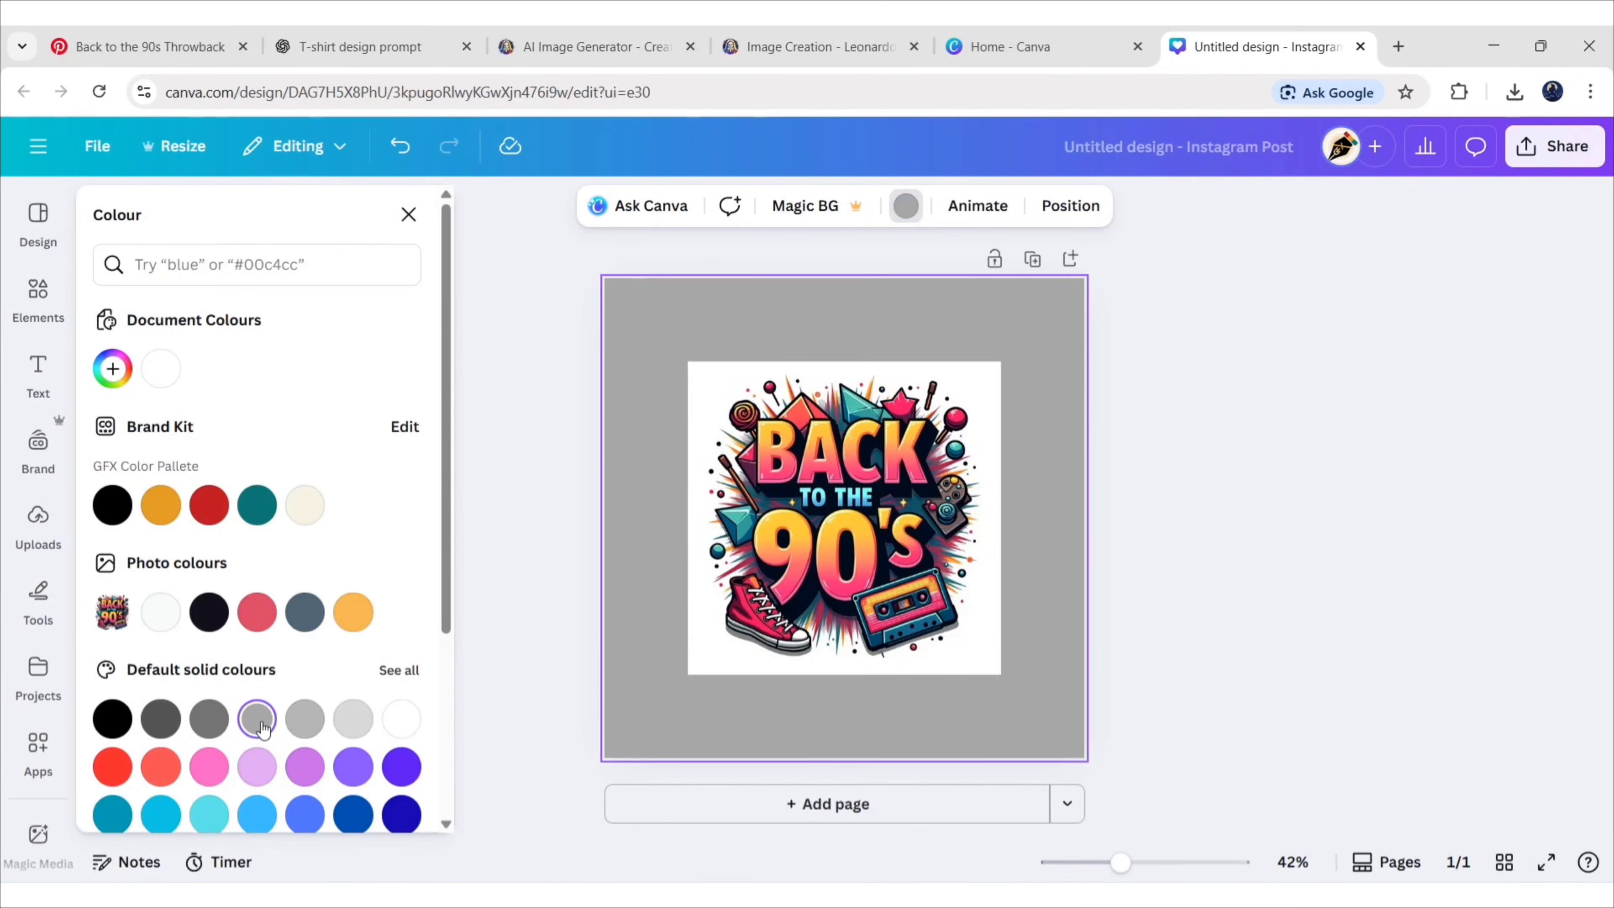
pyautogui.click(409, 214)
pyautogui.click(773, 496)
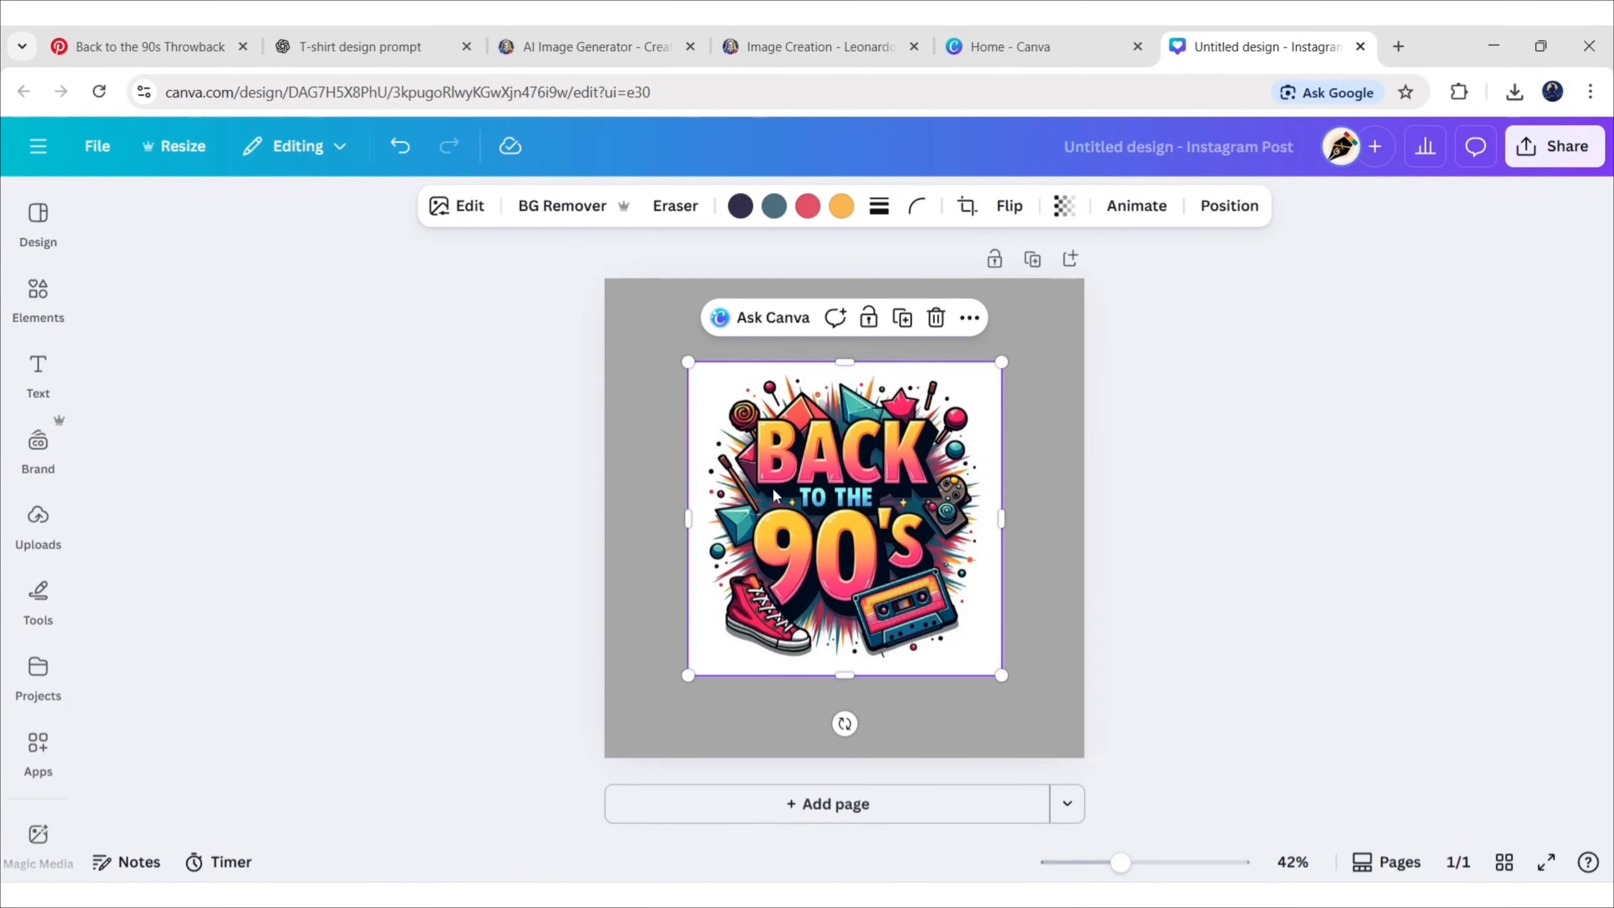
# Remove the background from the "BACK TO THE 90's" artwork and delete the grey page background
pyautogui.click(534, 207)
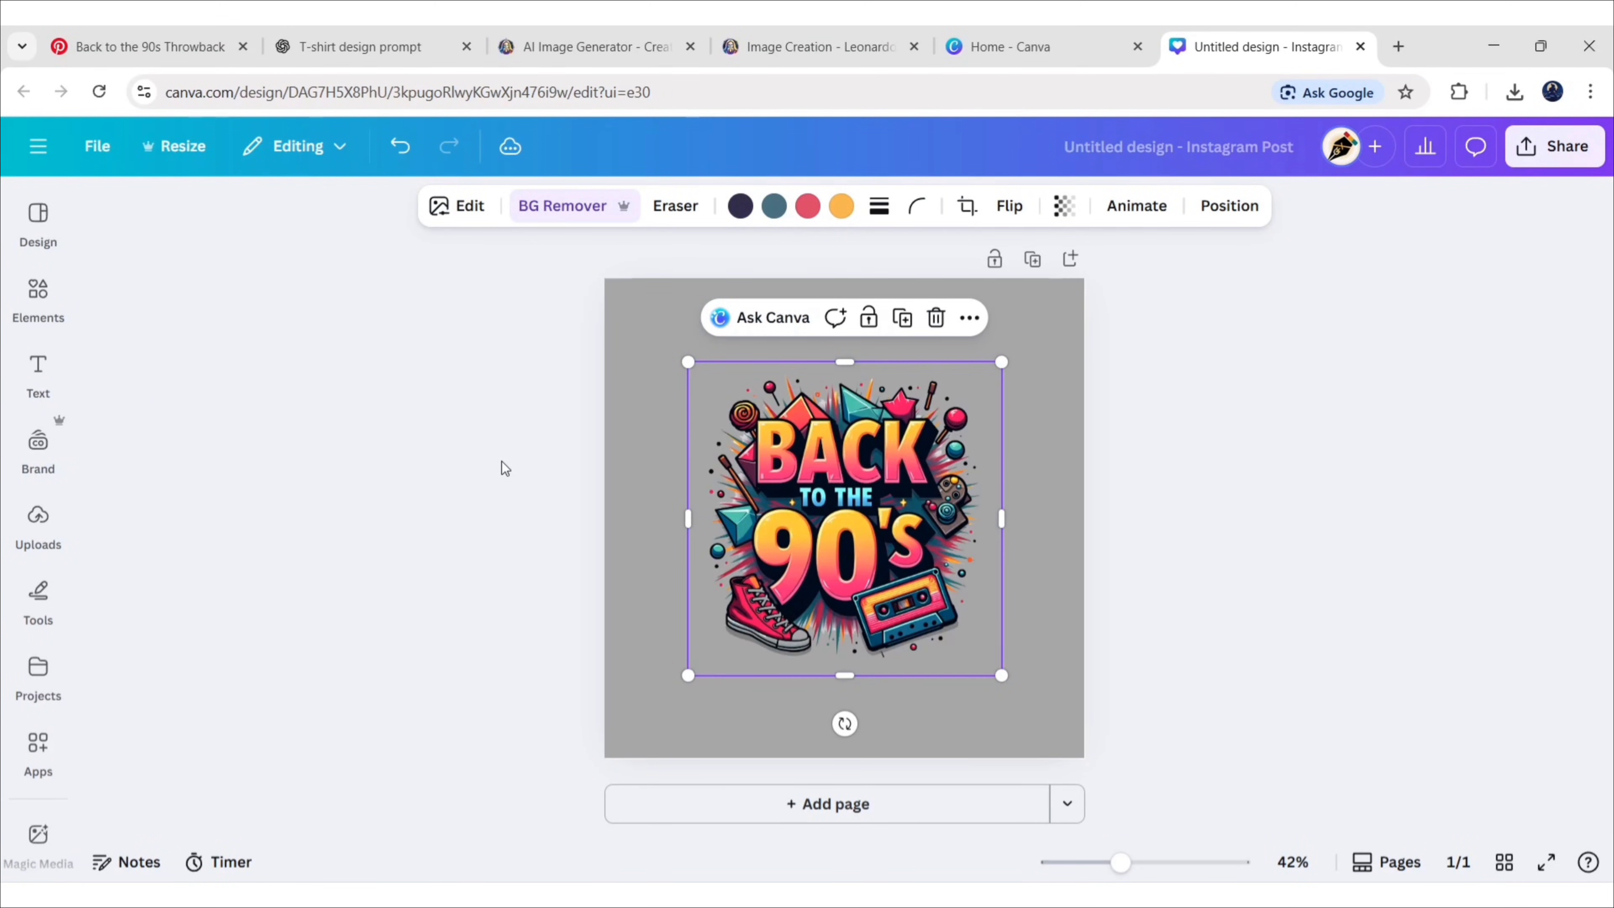
pyautogui.click(659, 425)
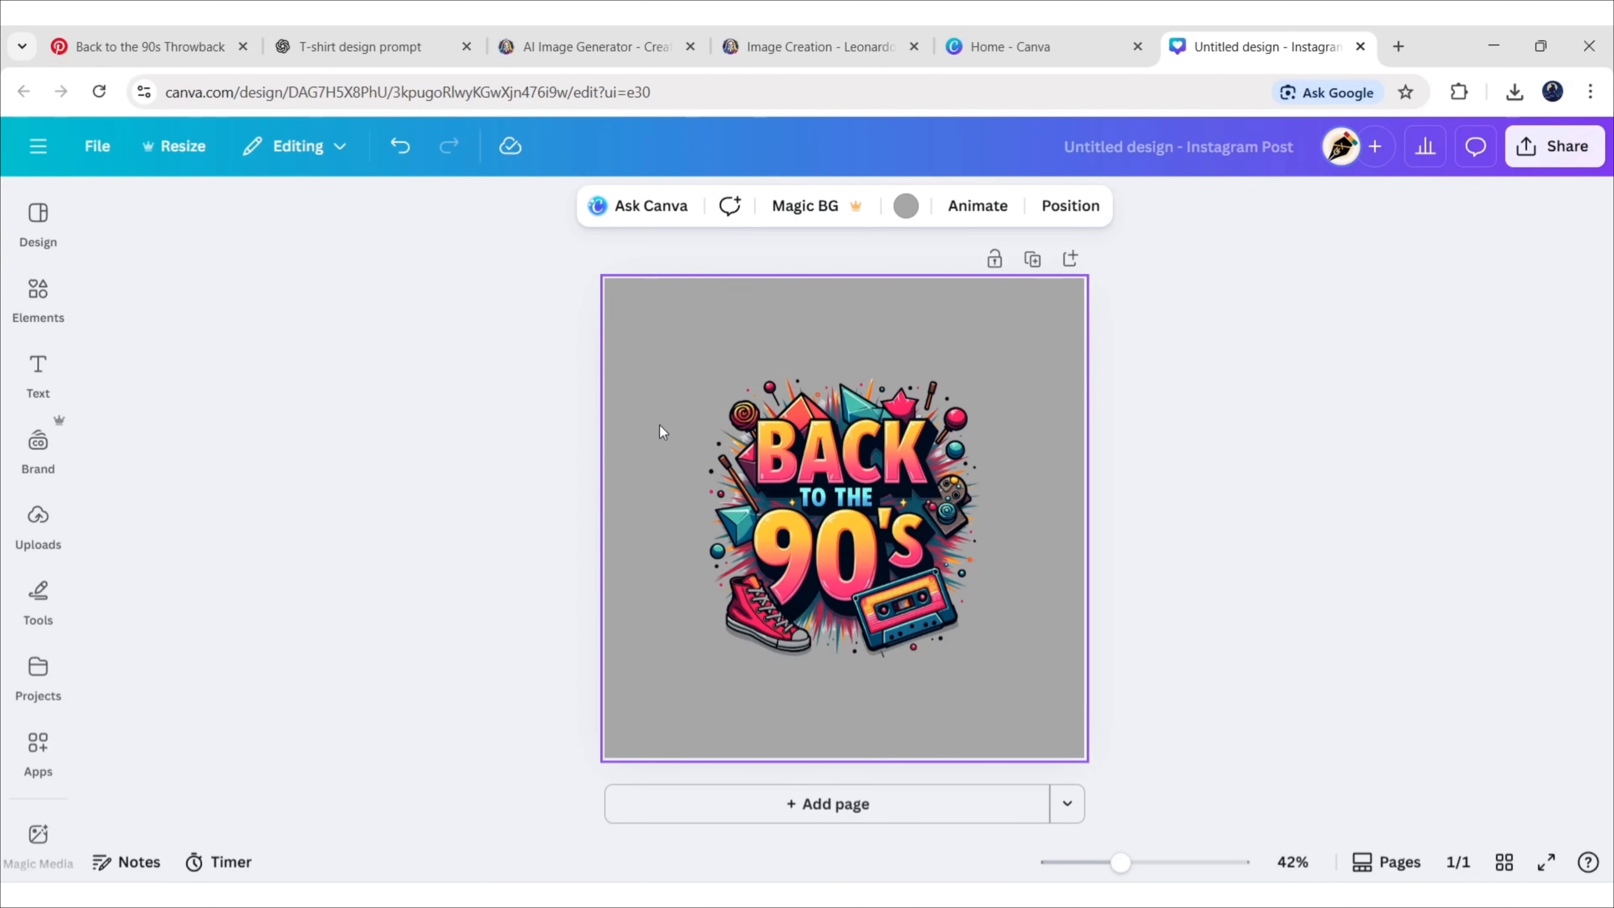
pyautogui.press('Delete')
# Enlarge the cut-out artwork and reposition it so that it fills the square page
pyautogui.click(778, 492)
pyautogui.moveTo(778, 493); pyautogui.dragTo(692, 412)
pyautogui.moveTo(917, 595); pyautogui.dragTo(1080, 757)
pyautogui.click(1178, 471)
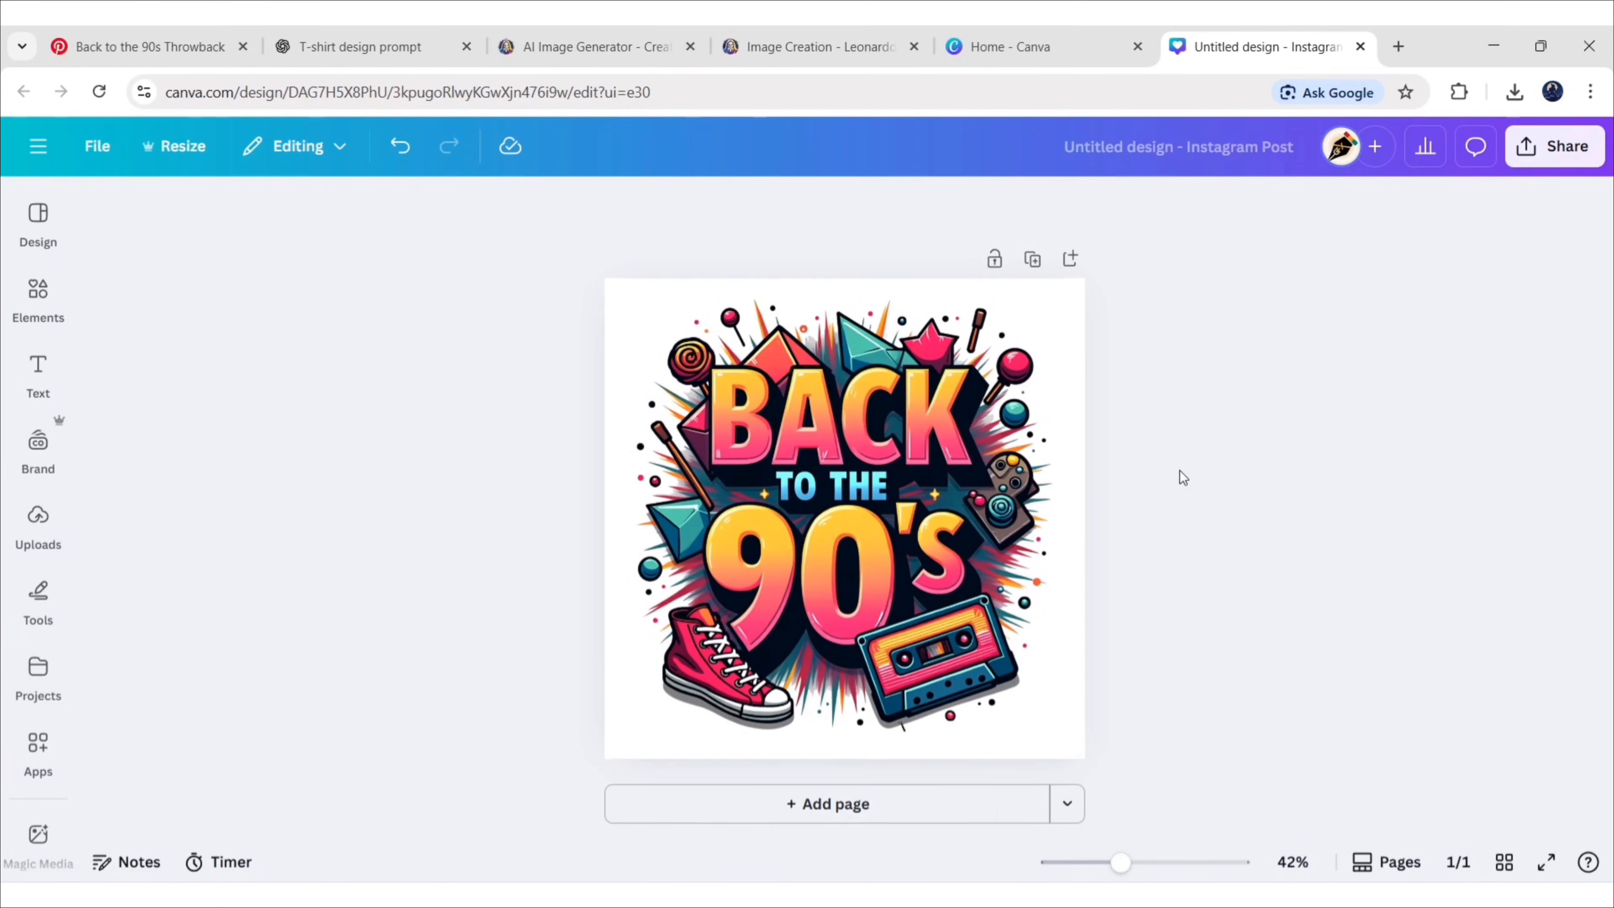
# Rename the design as "Back to the 90's"
pyautogui.click(1196, 153)
pyautogui.write('Back')
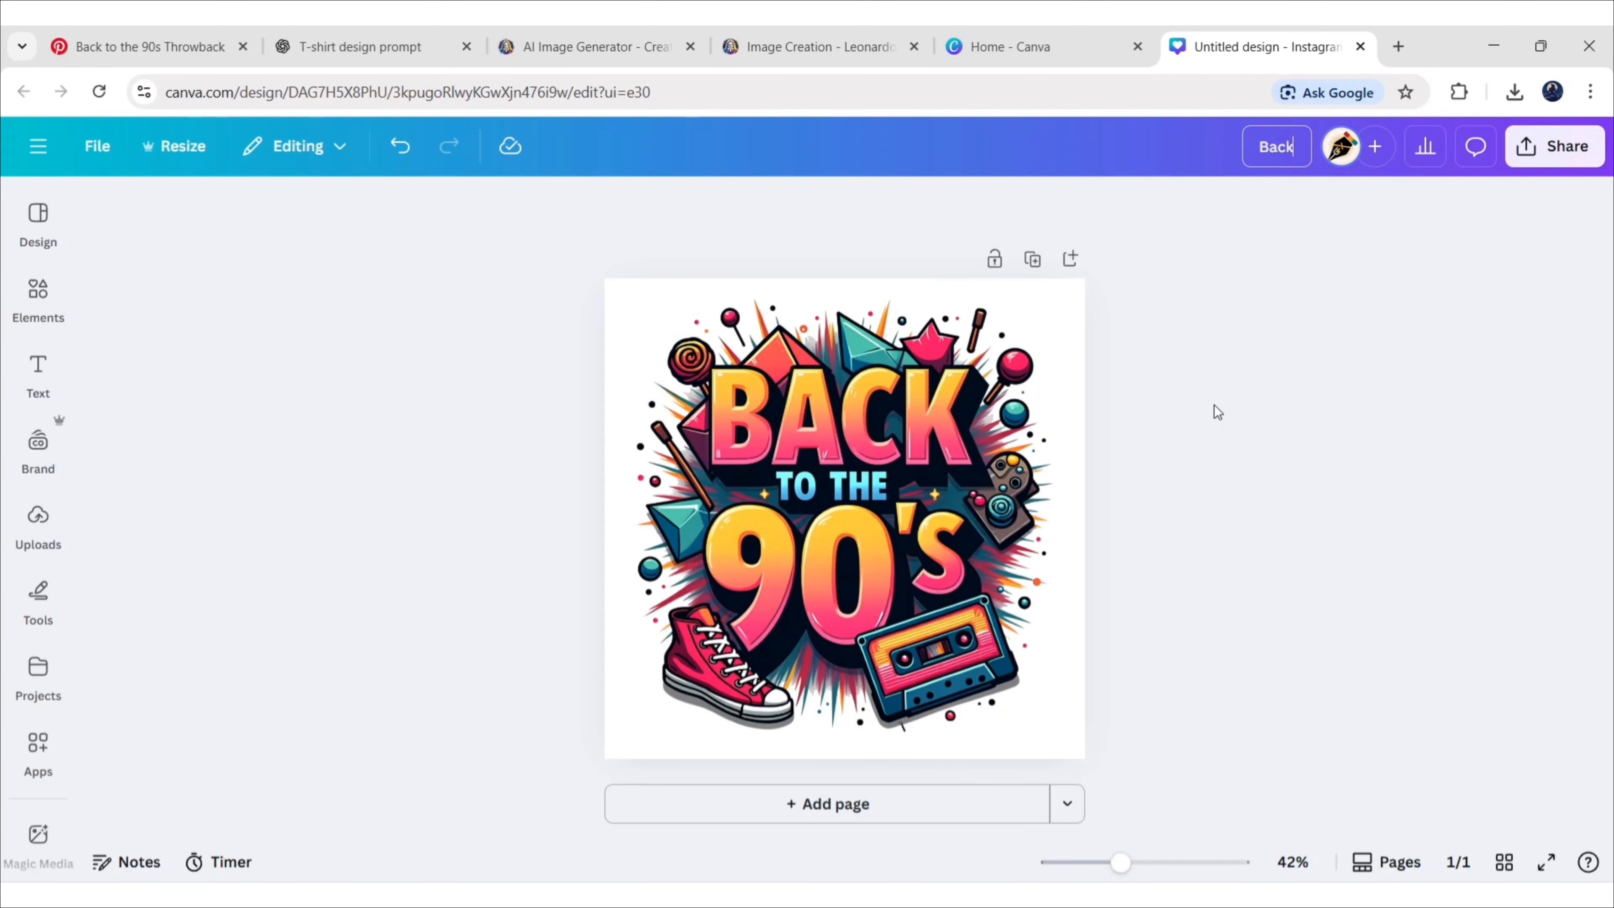
pyautogui.write(" to the 90's")
pyautogui.click(1272, 309)
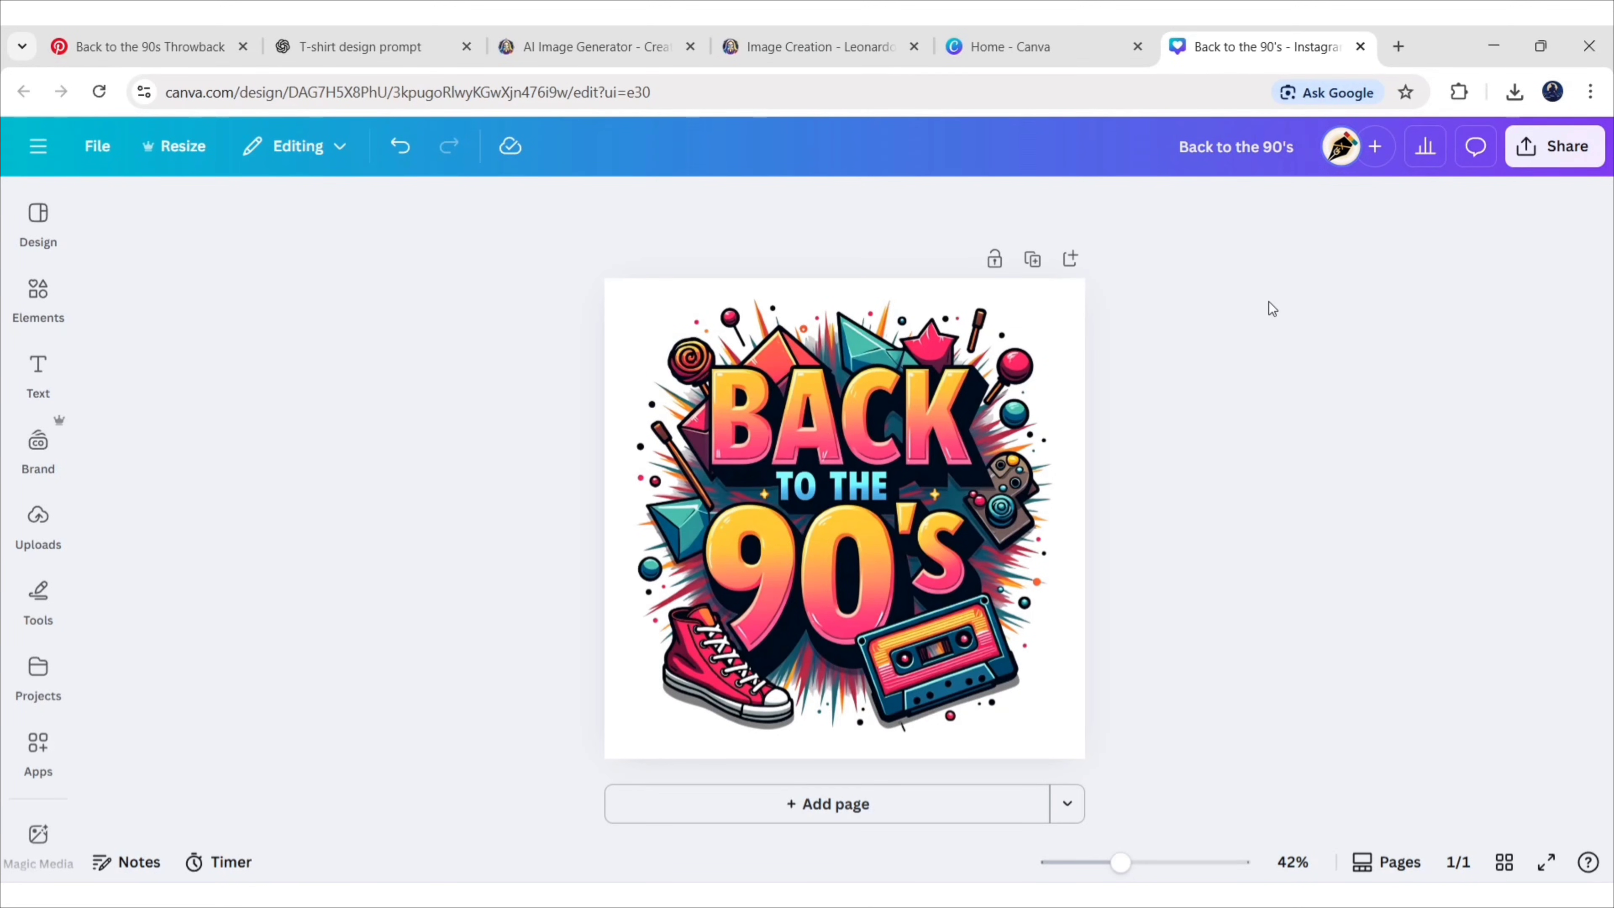
# Download the design as a PNG at size 3.125 with a transparent background
pyautogui.click(1546, 146)
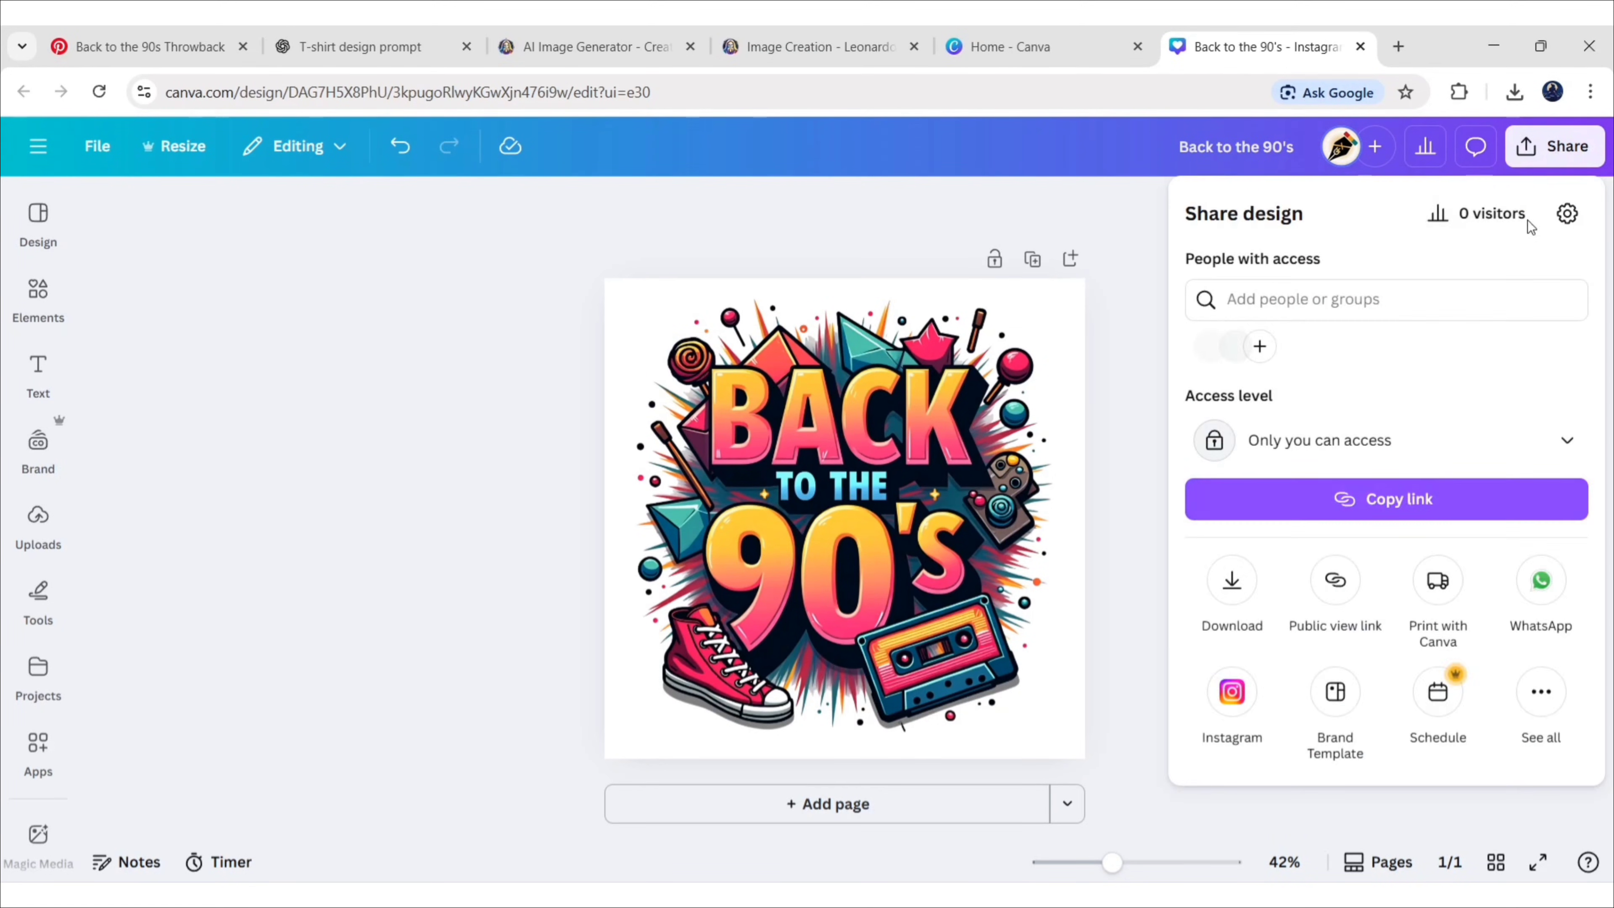
pyautogui.click(1230, 580)
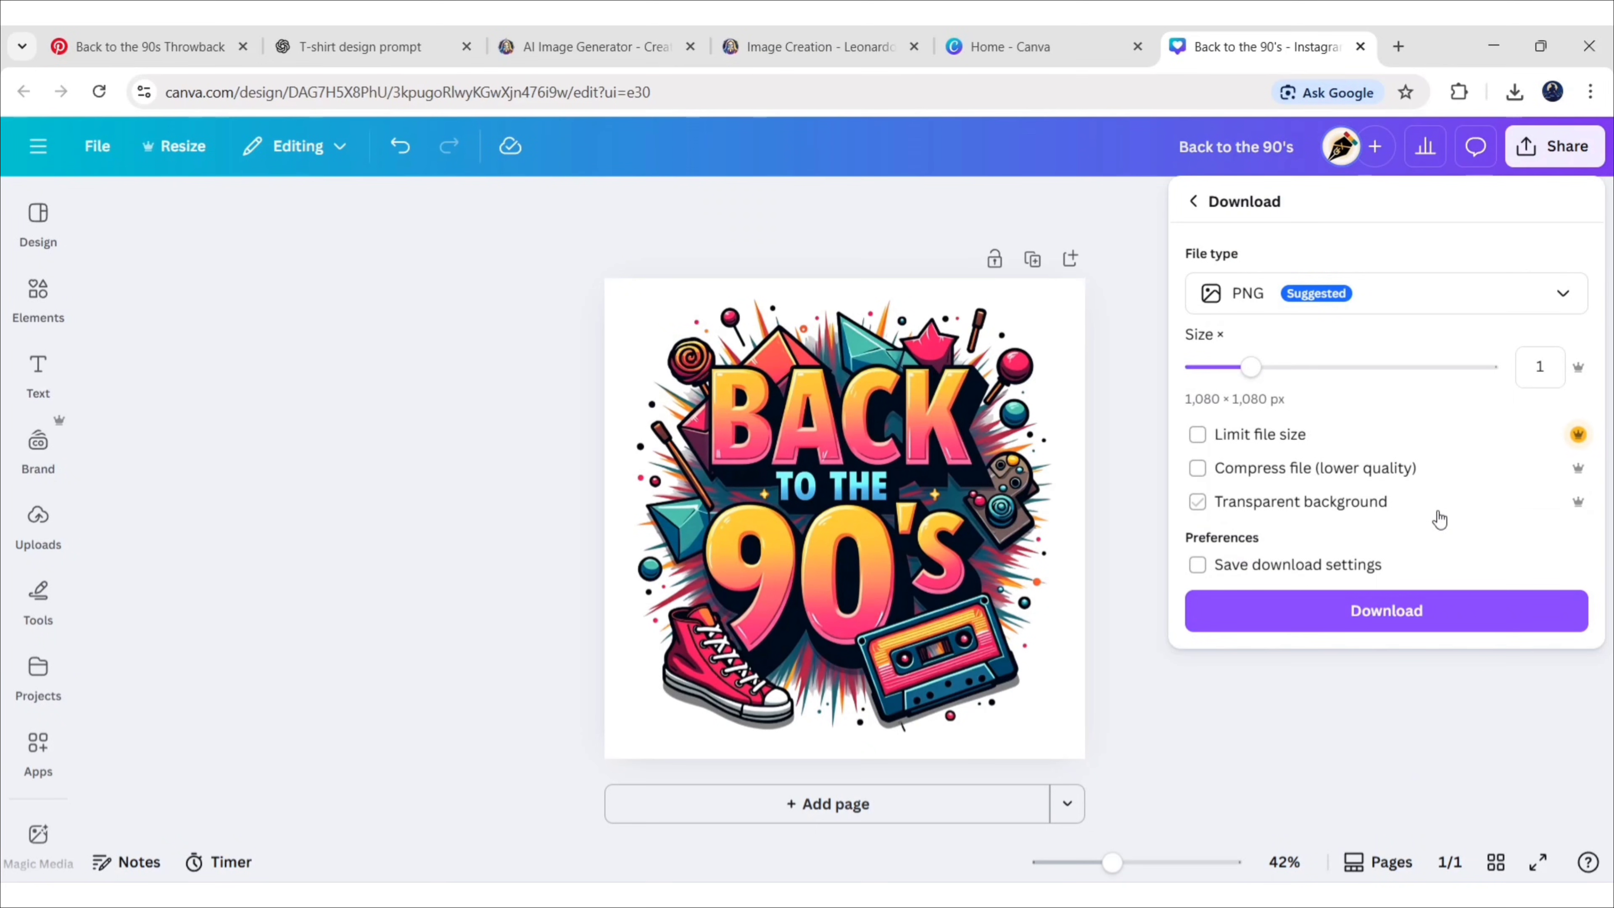
pyautogui.moveTo(1250, 367); pyautogui.dragTo(1520, 382)
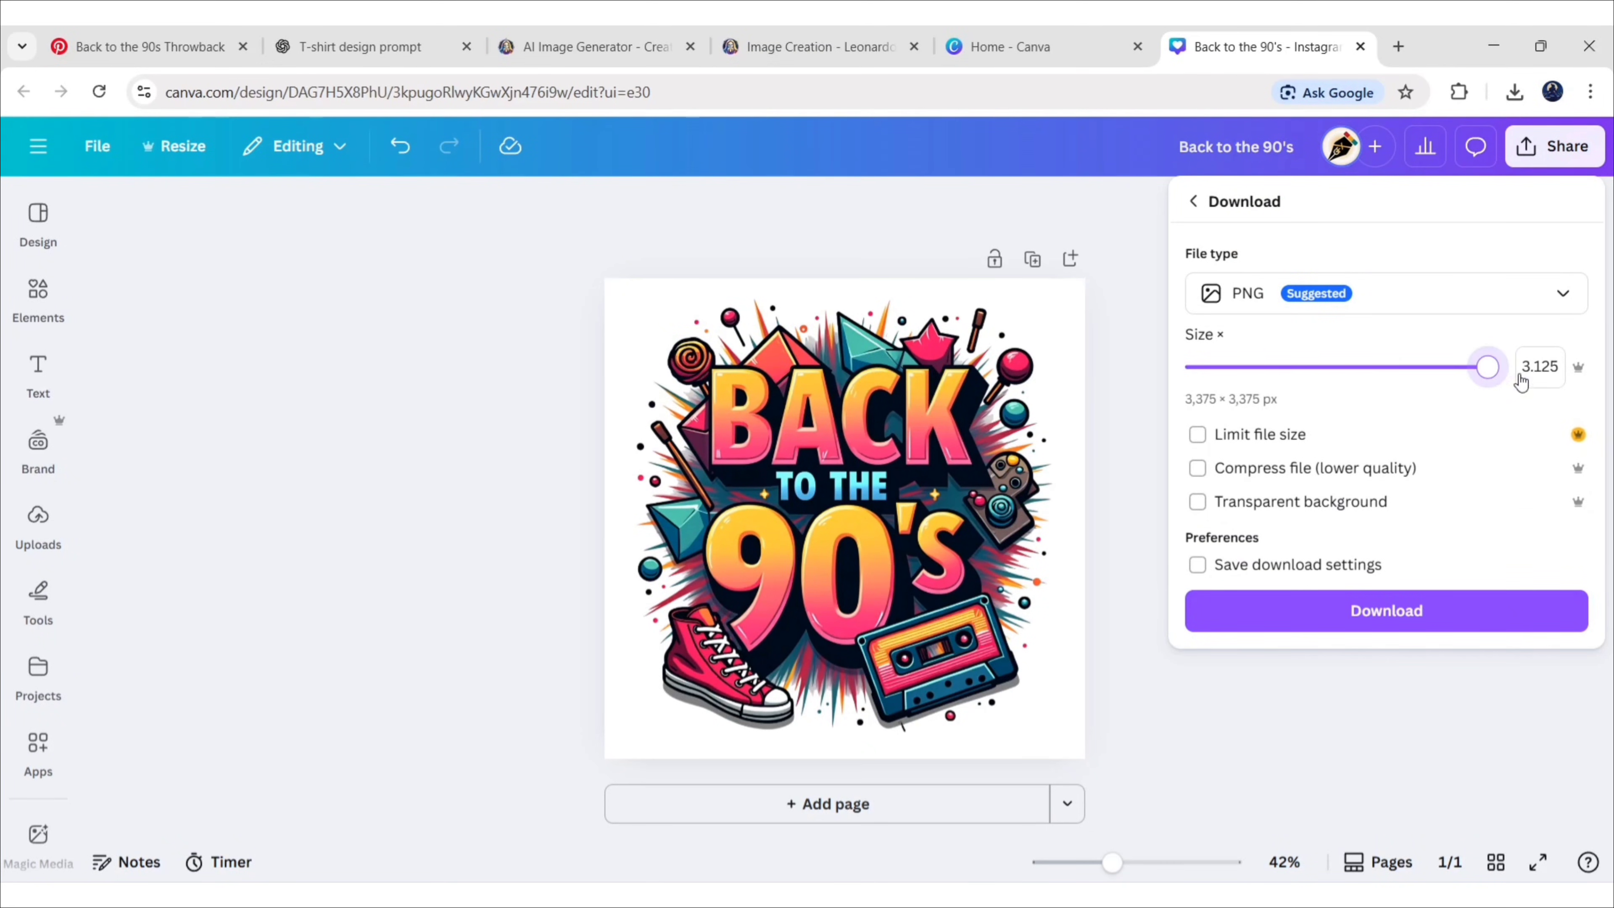
pyautogui.click(1201, 508)
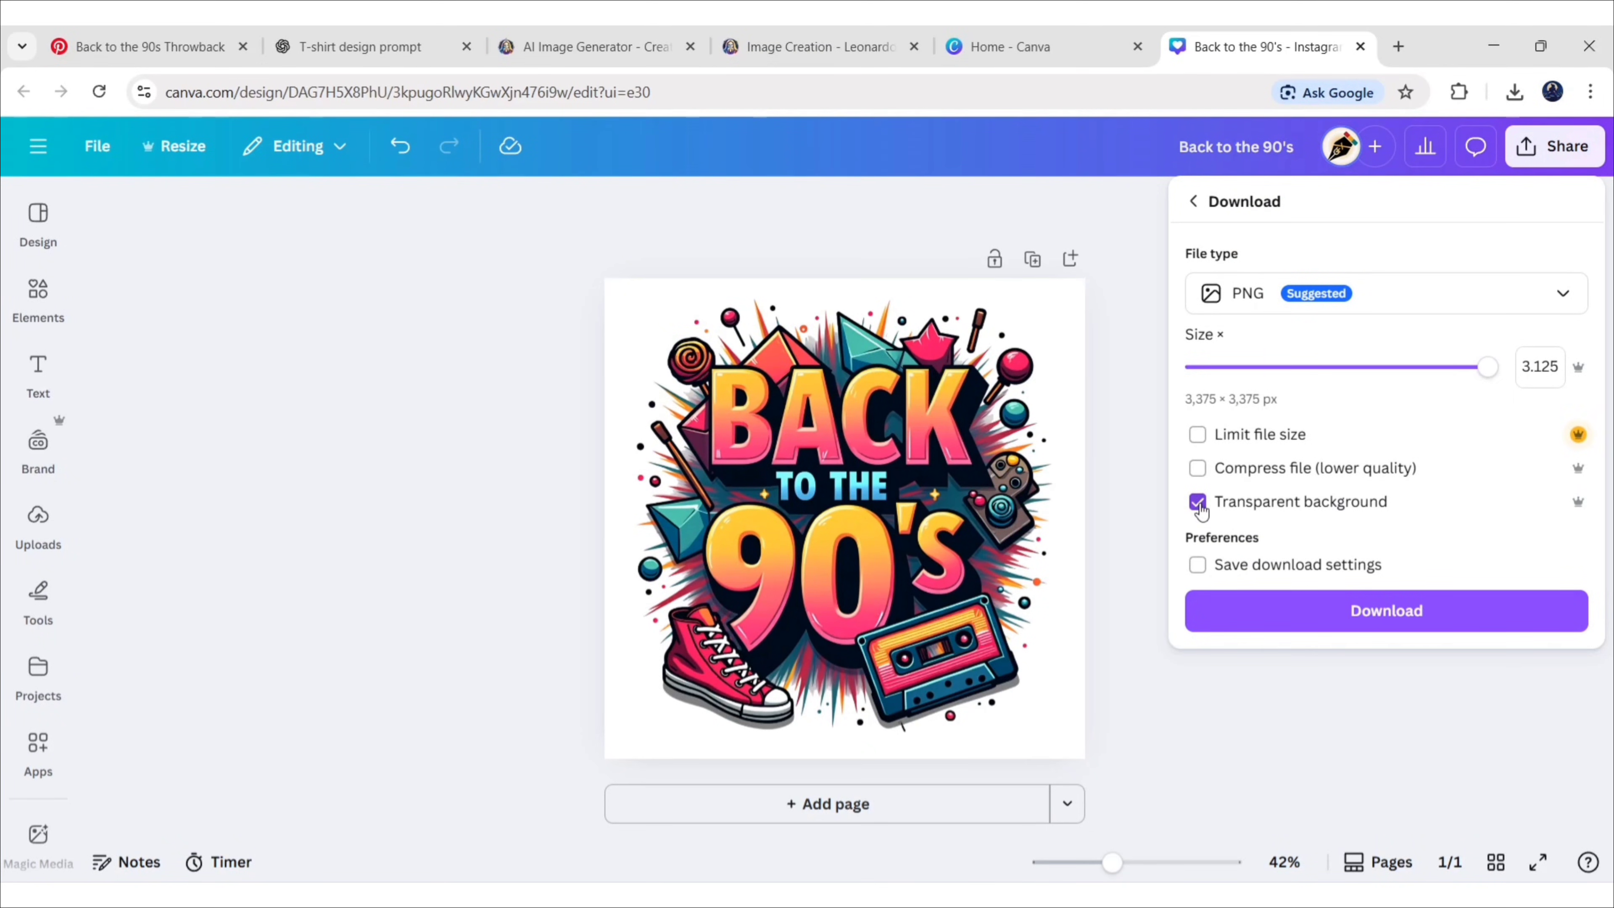
pyautogui.click(1387, 612)
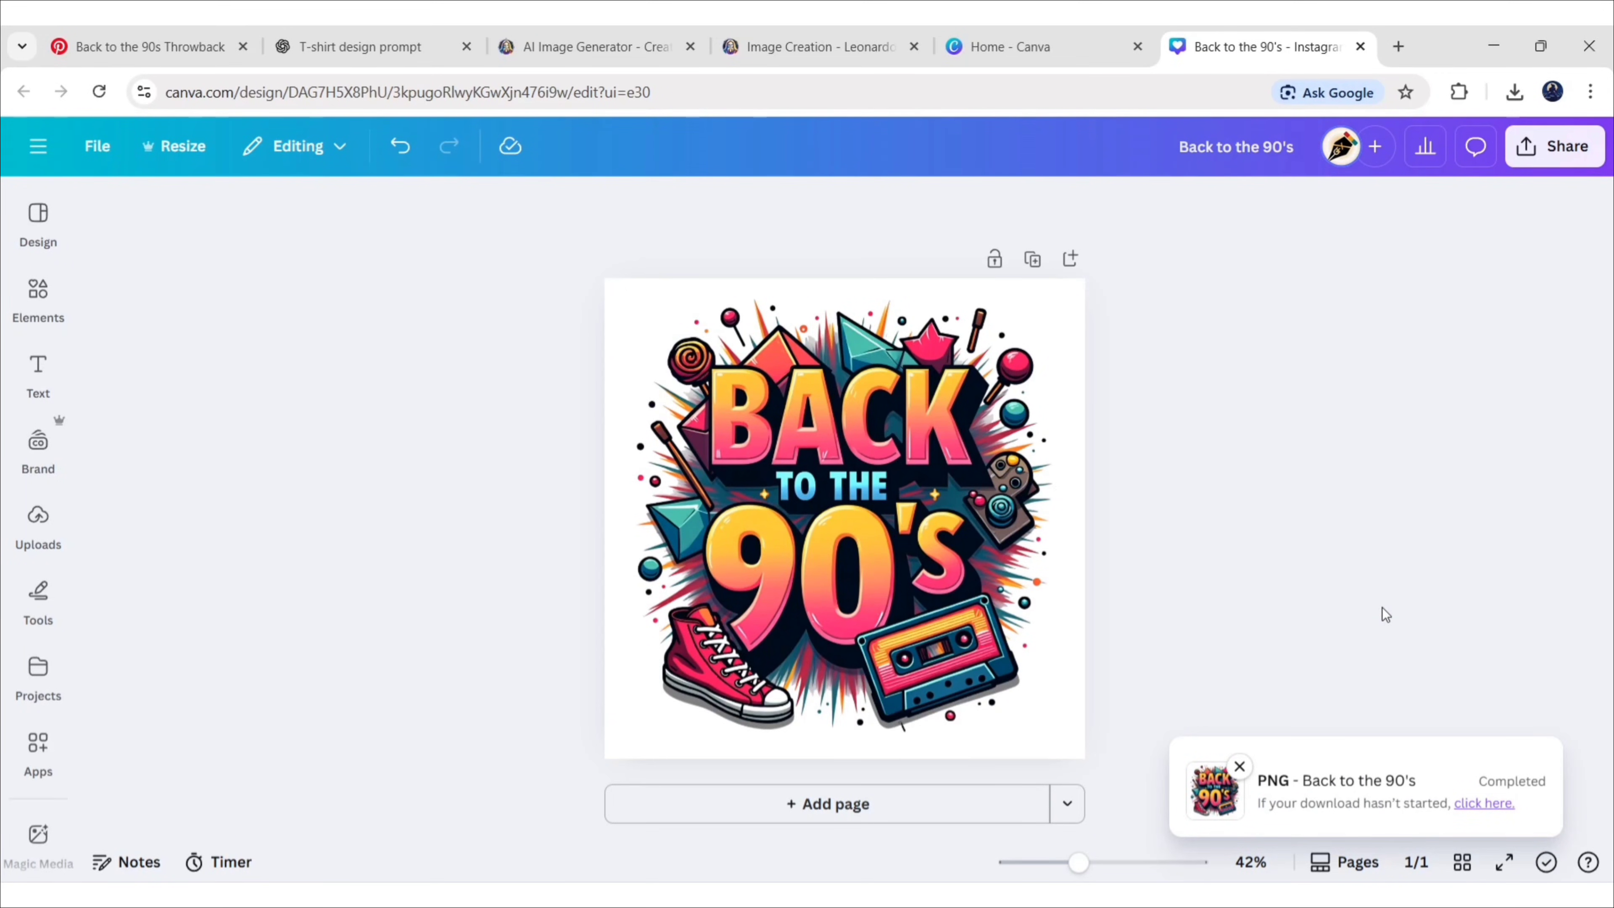
# Leave the design for the Canva home page and open the recommended Mockups app
pyautogui.click(39, 147)
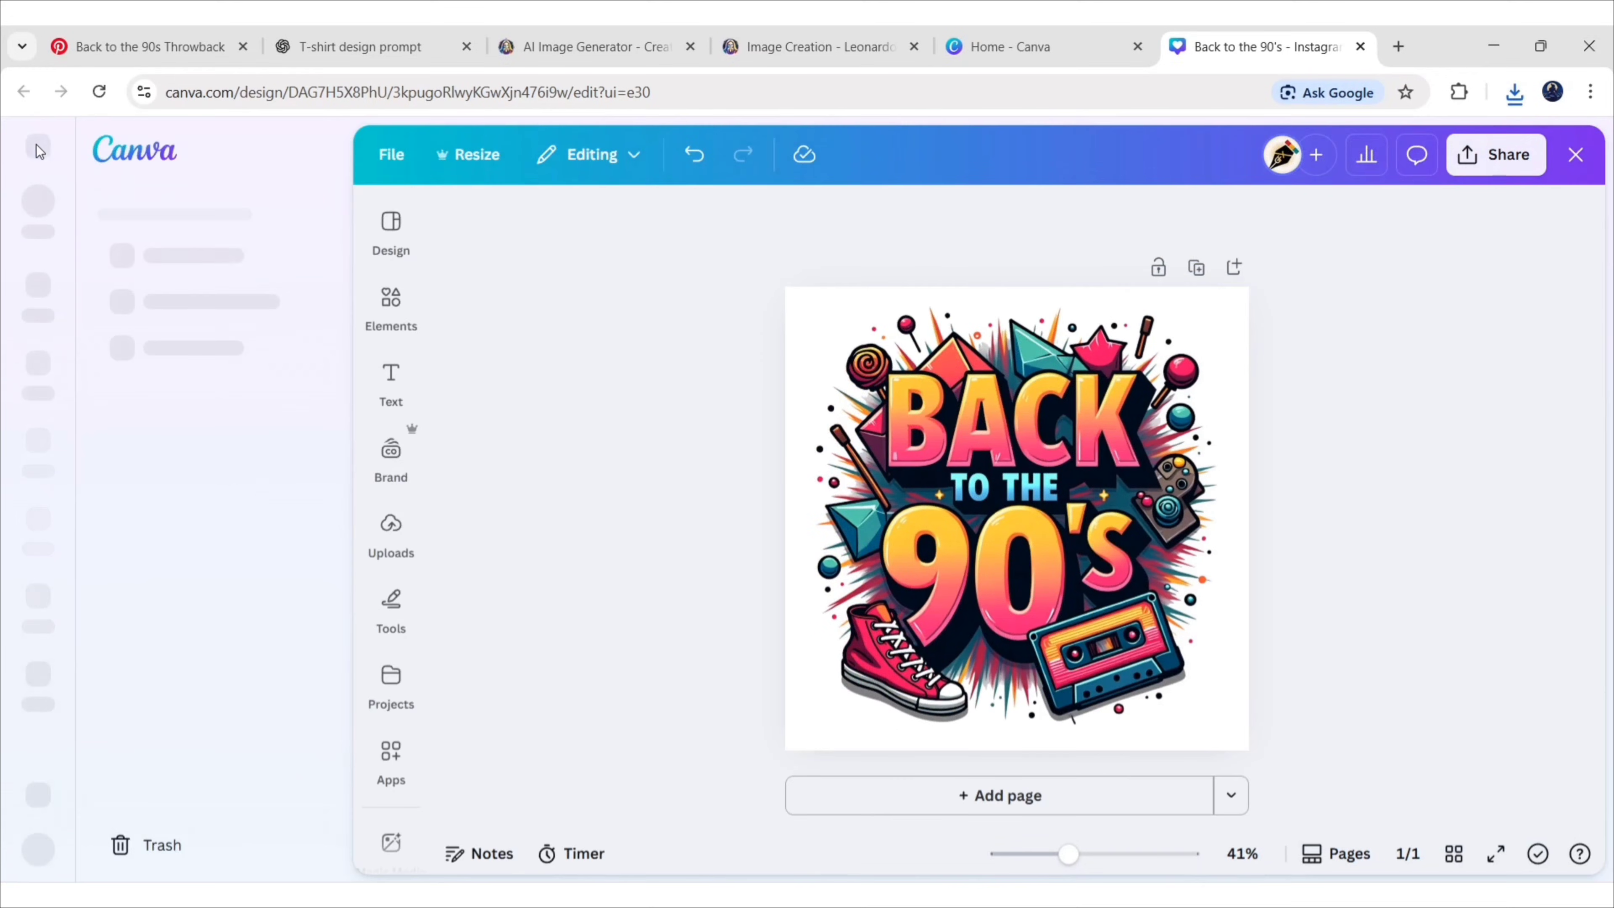
pyautogui.click(39, 299)
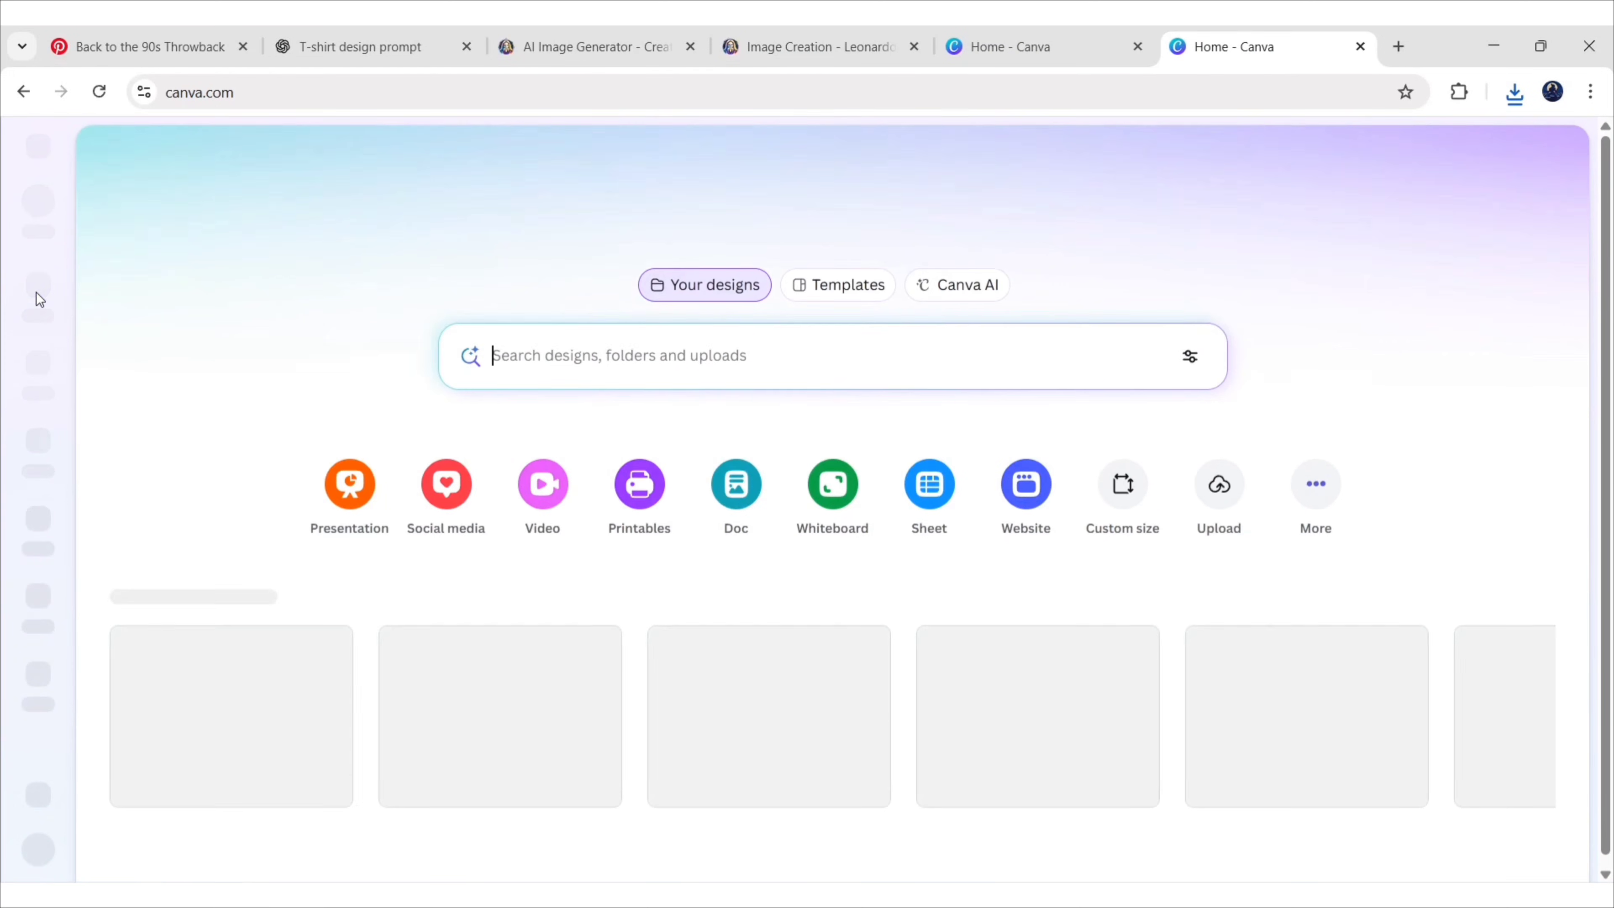
pyautogui.click(38, 675)
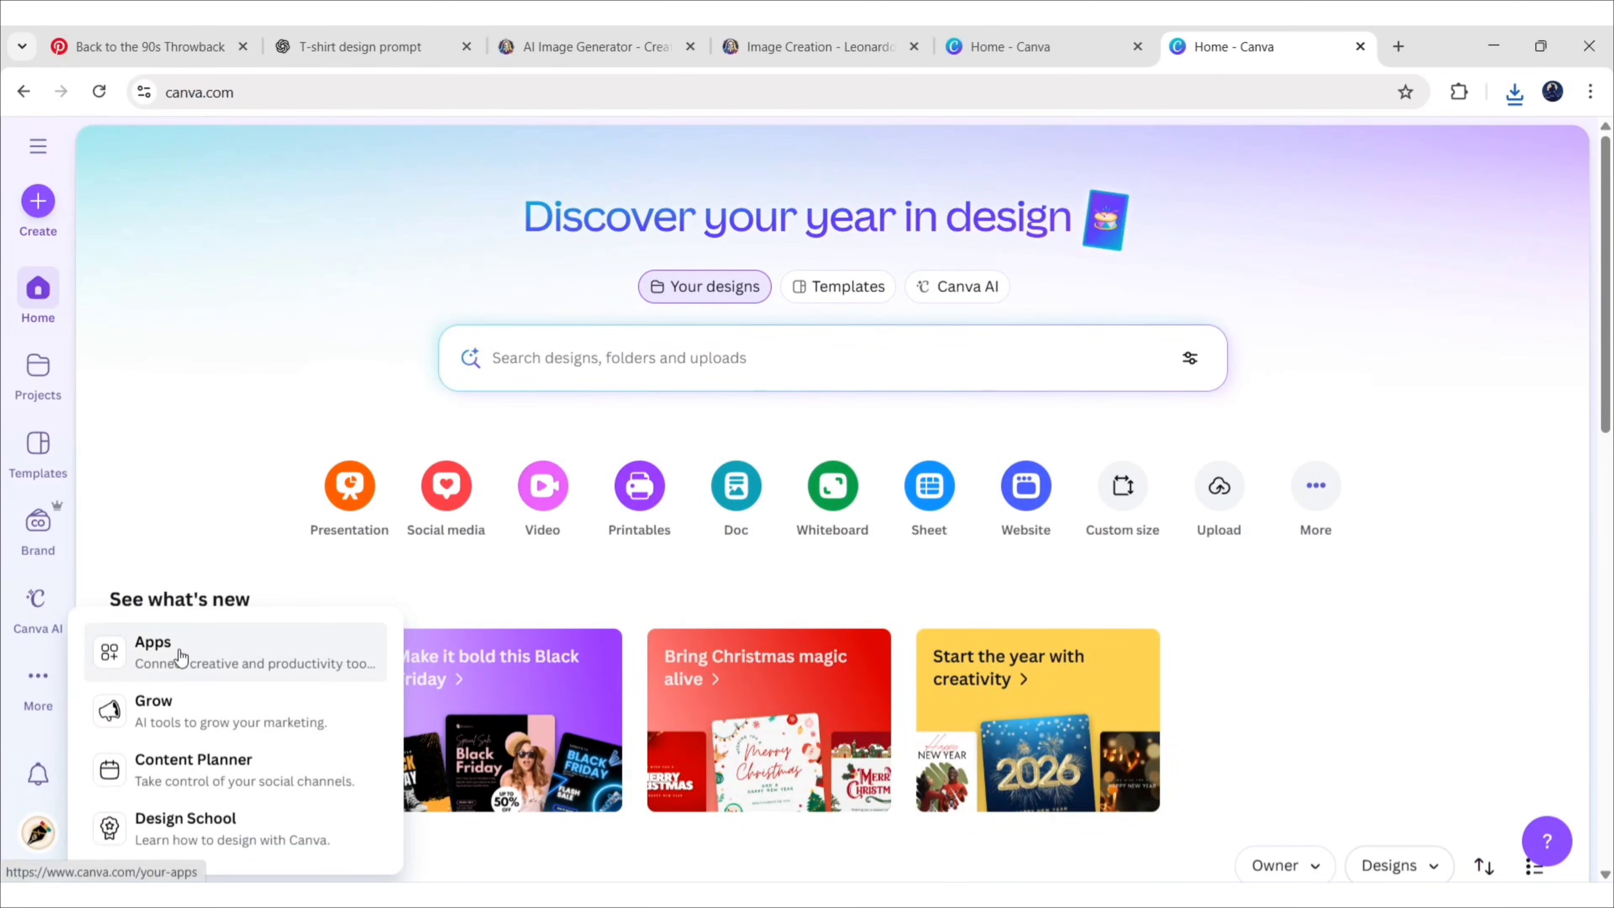
pyautogui.click(179, 655)
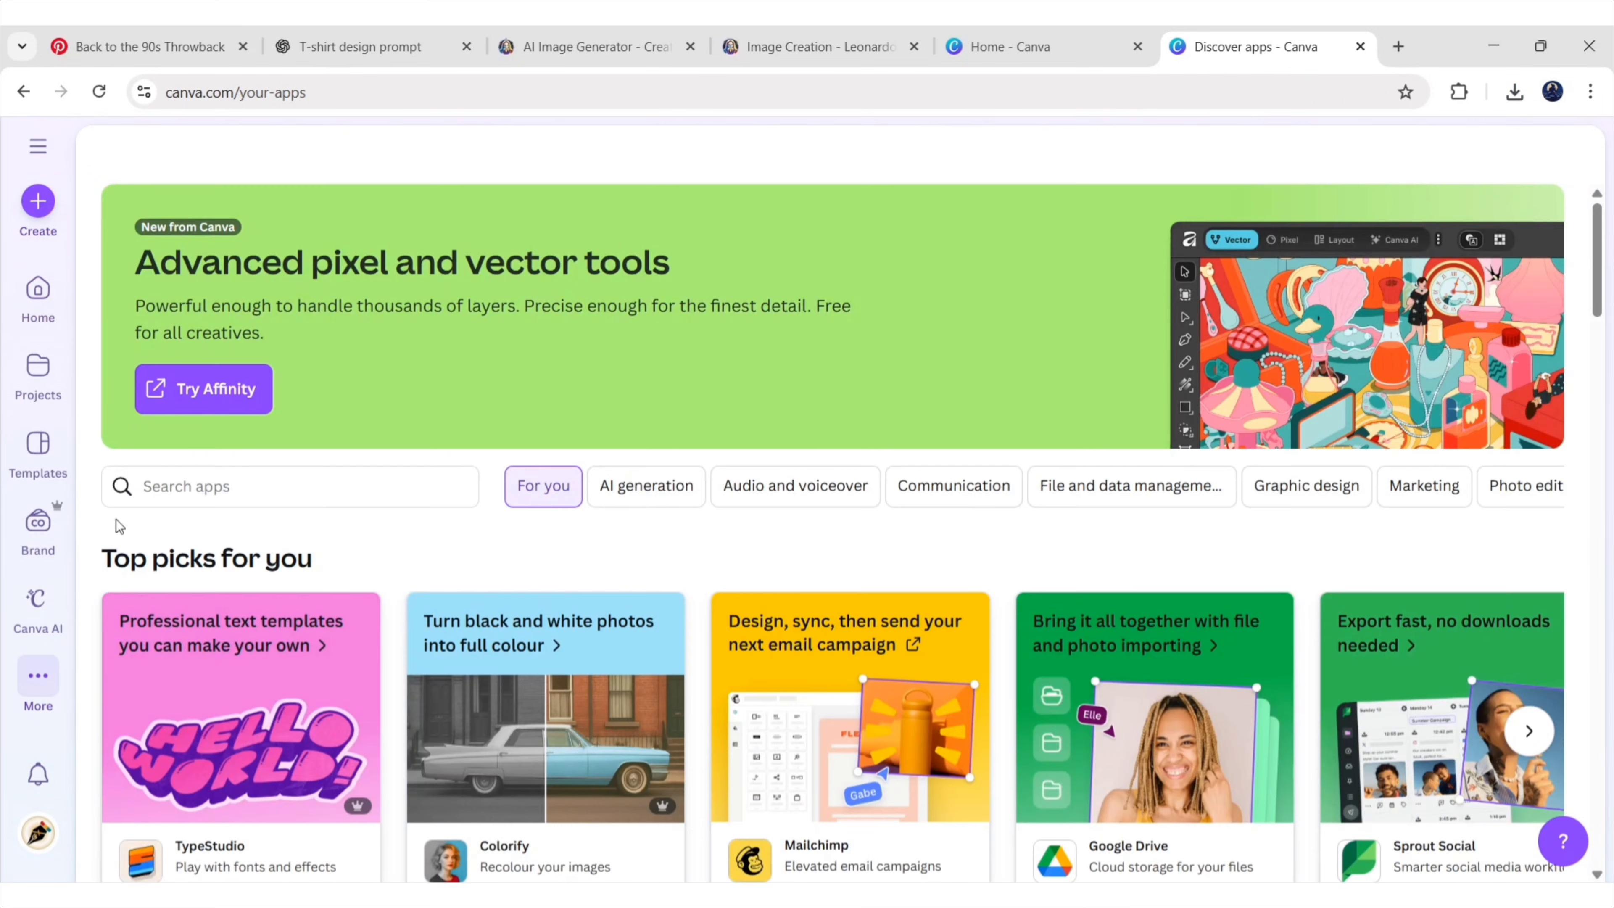
pyautogui.click(38, 148)
pyautogui.scroll(-1, 242, 516)
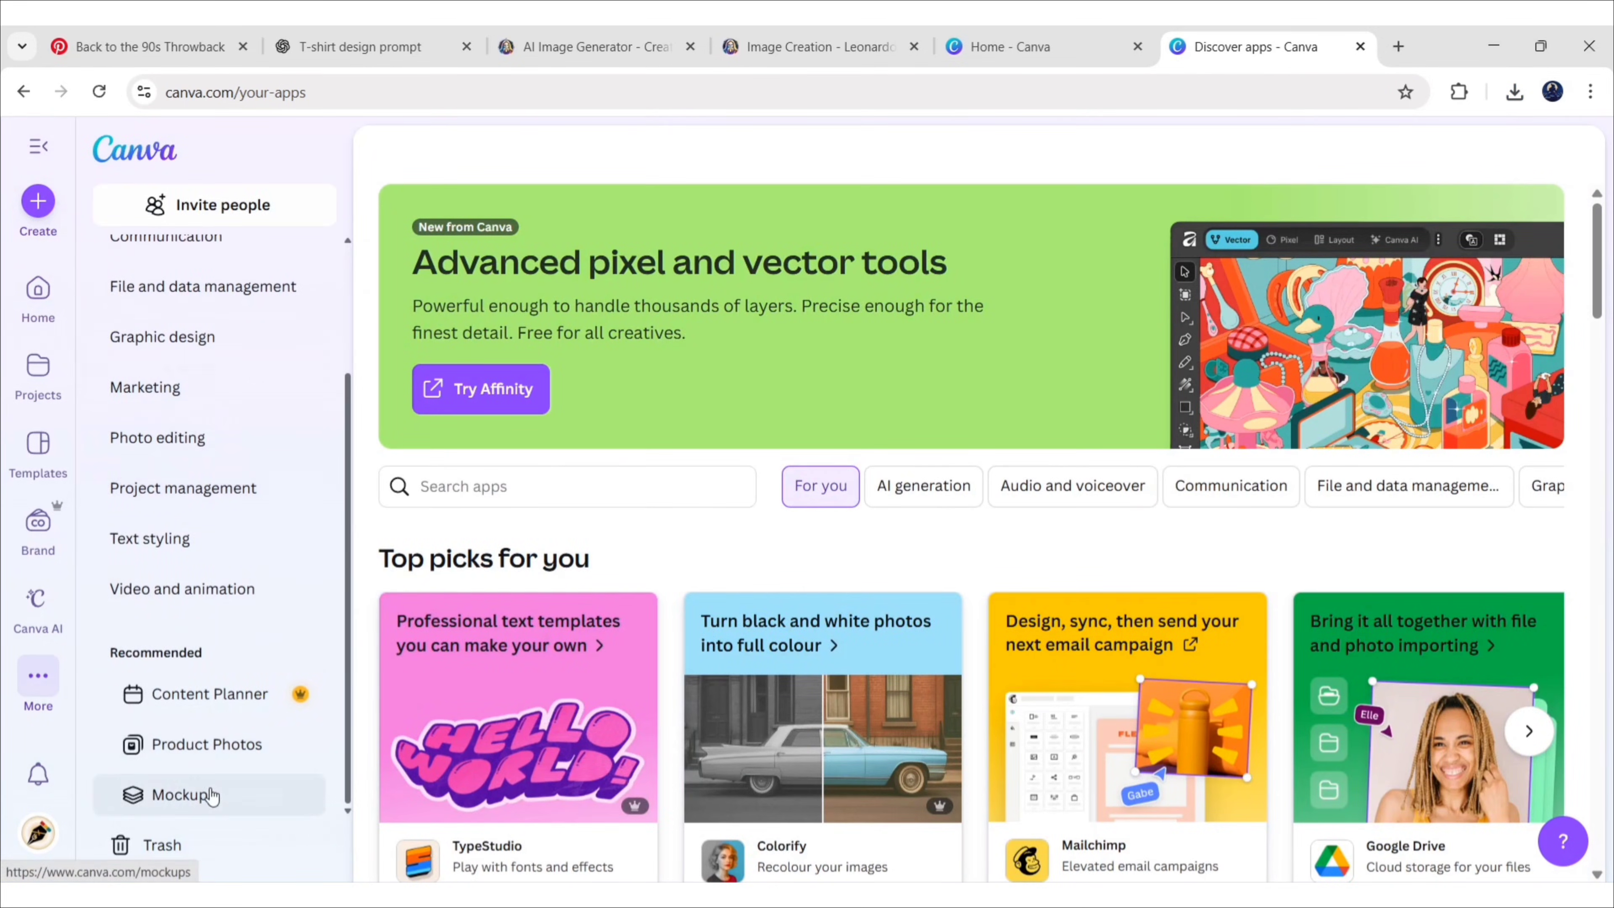
pyautogui.click(222, 801)
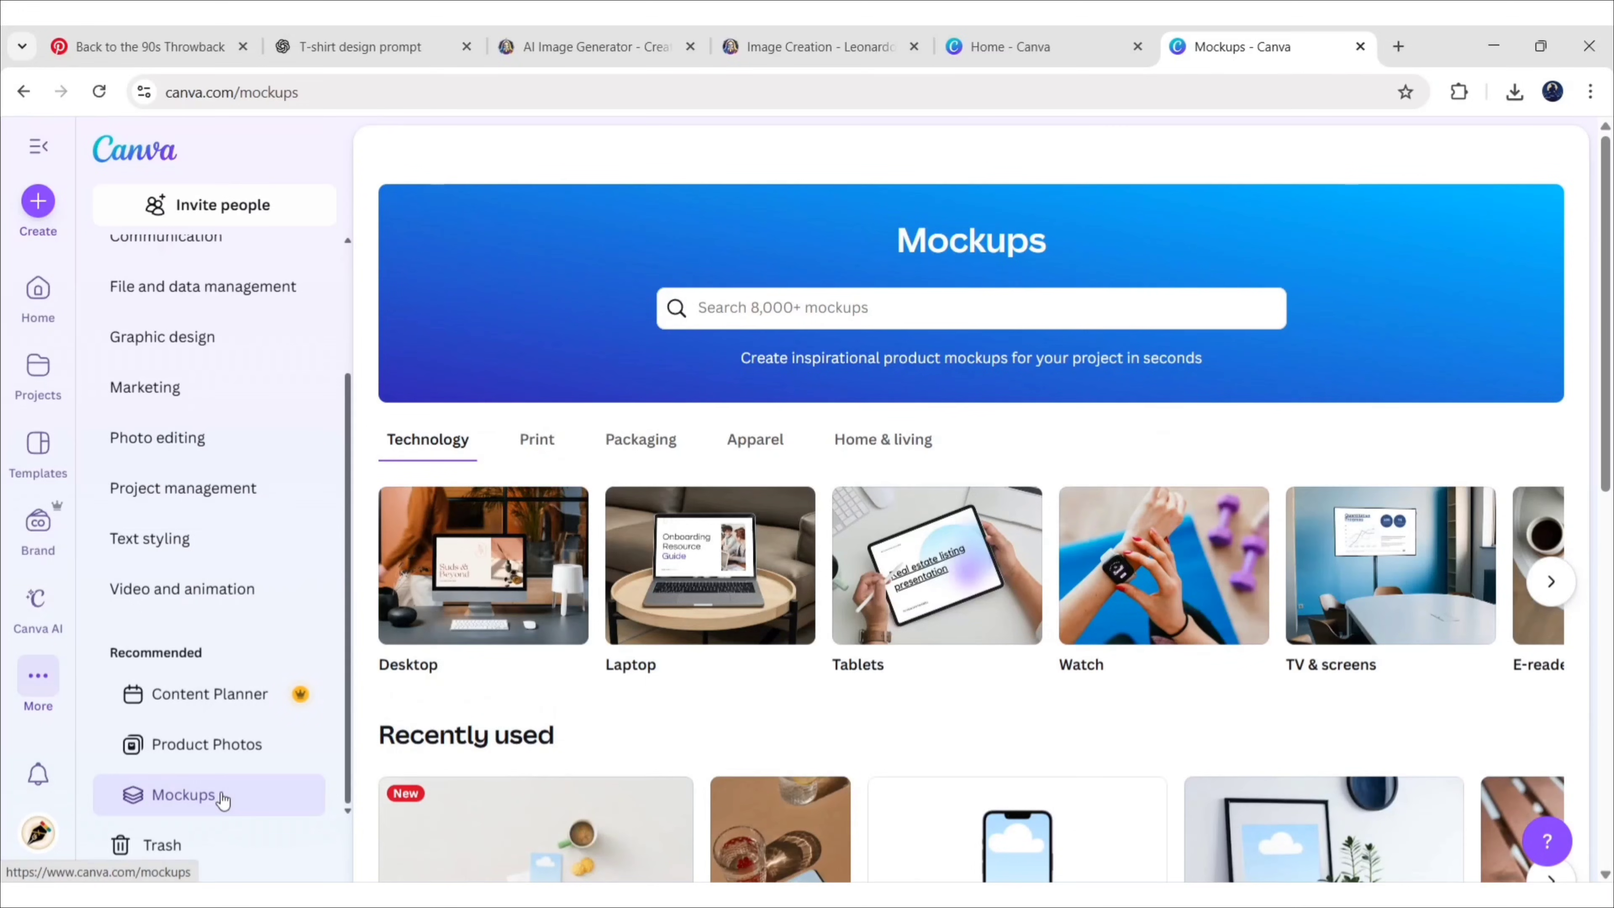
pyautogui.click(39, 147)
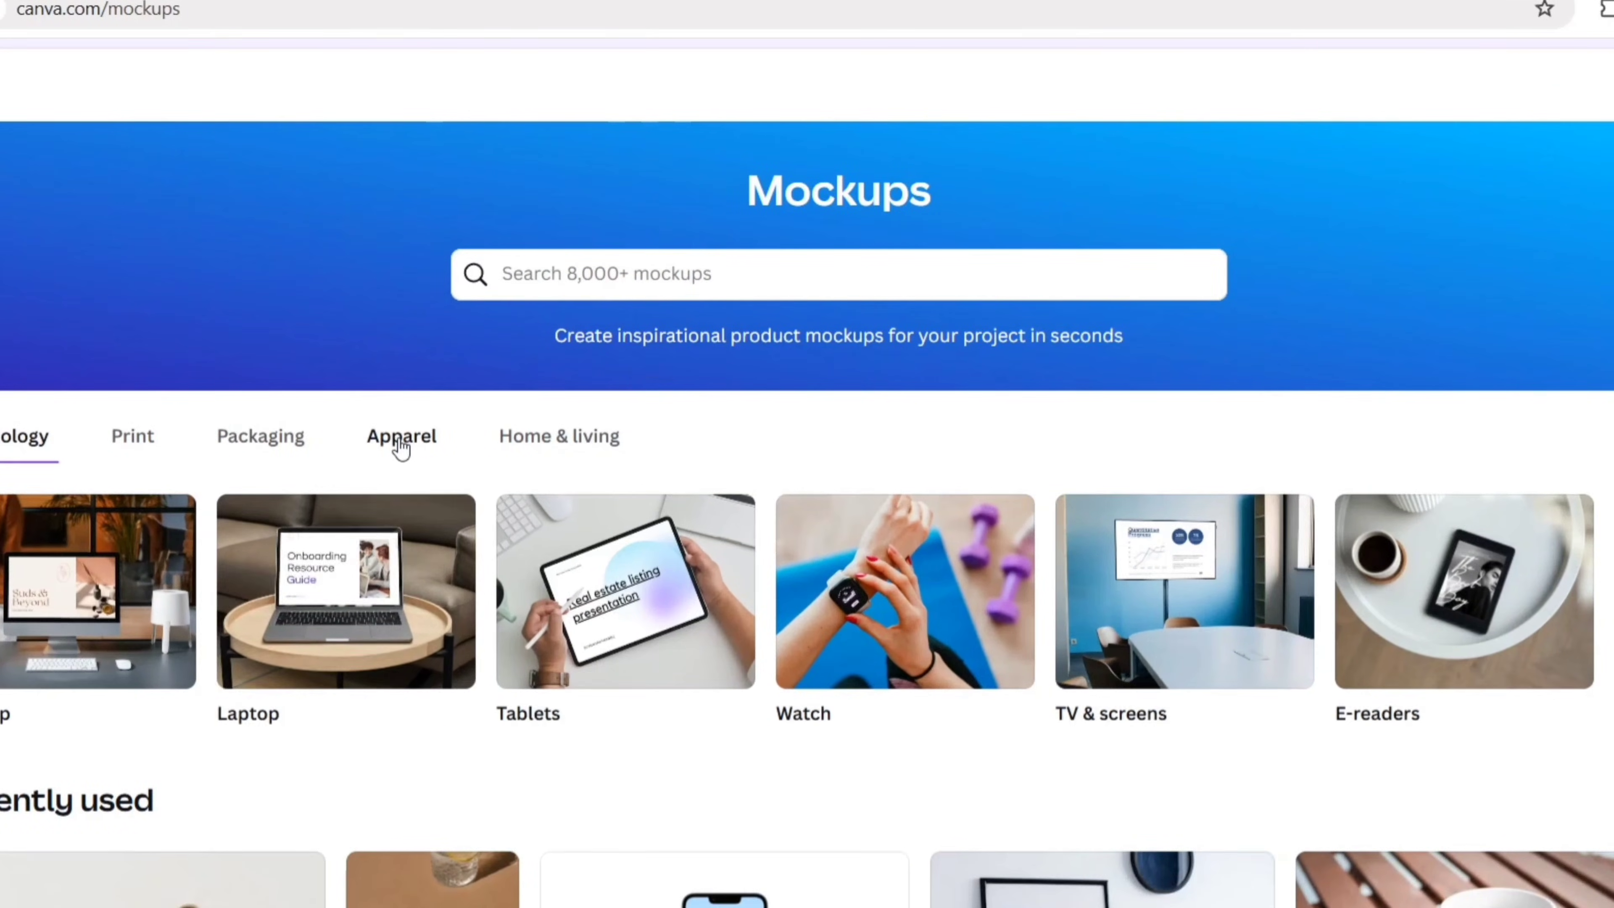
# Browse the women's T-shirt mockups under Apparel and open the one with the blonde woman holding a book against wooden slats
pyautogui.click(477, 445)
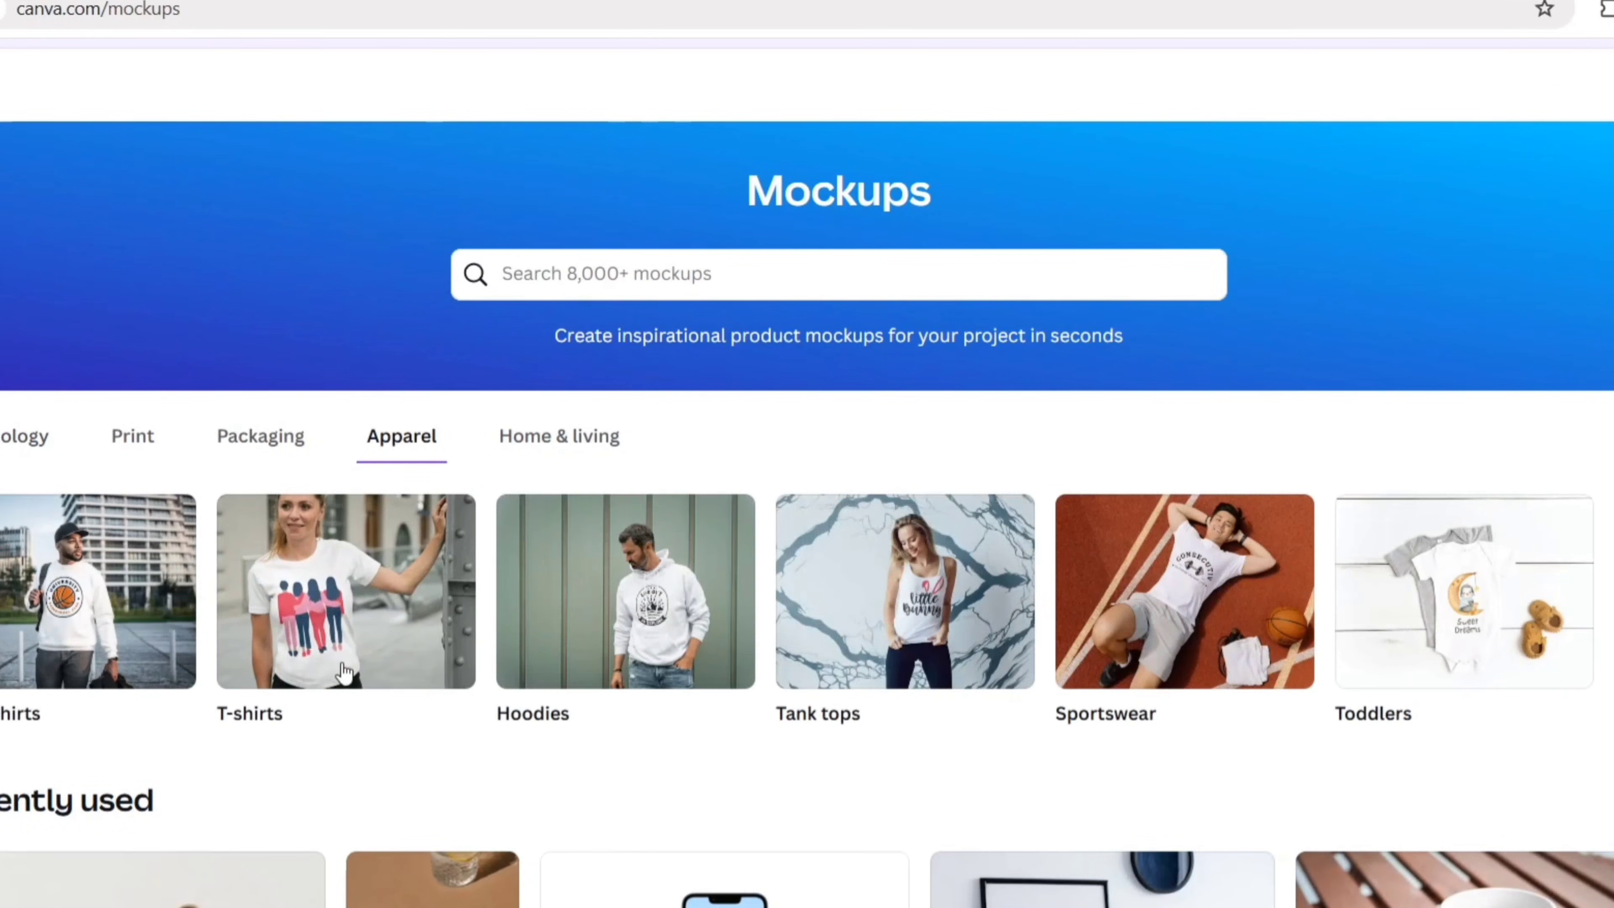
pyautogui.click(330, 612)
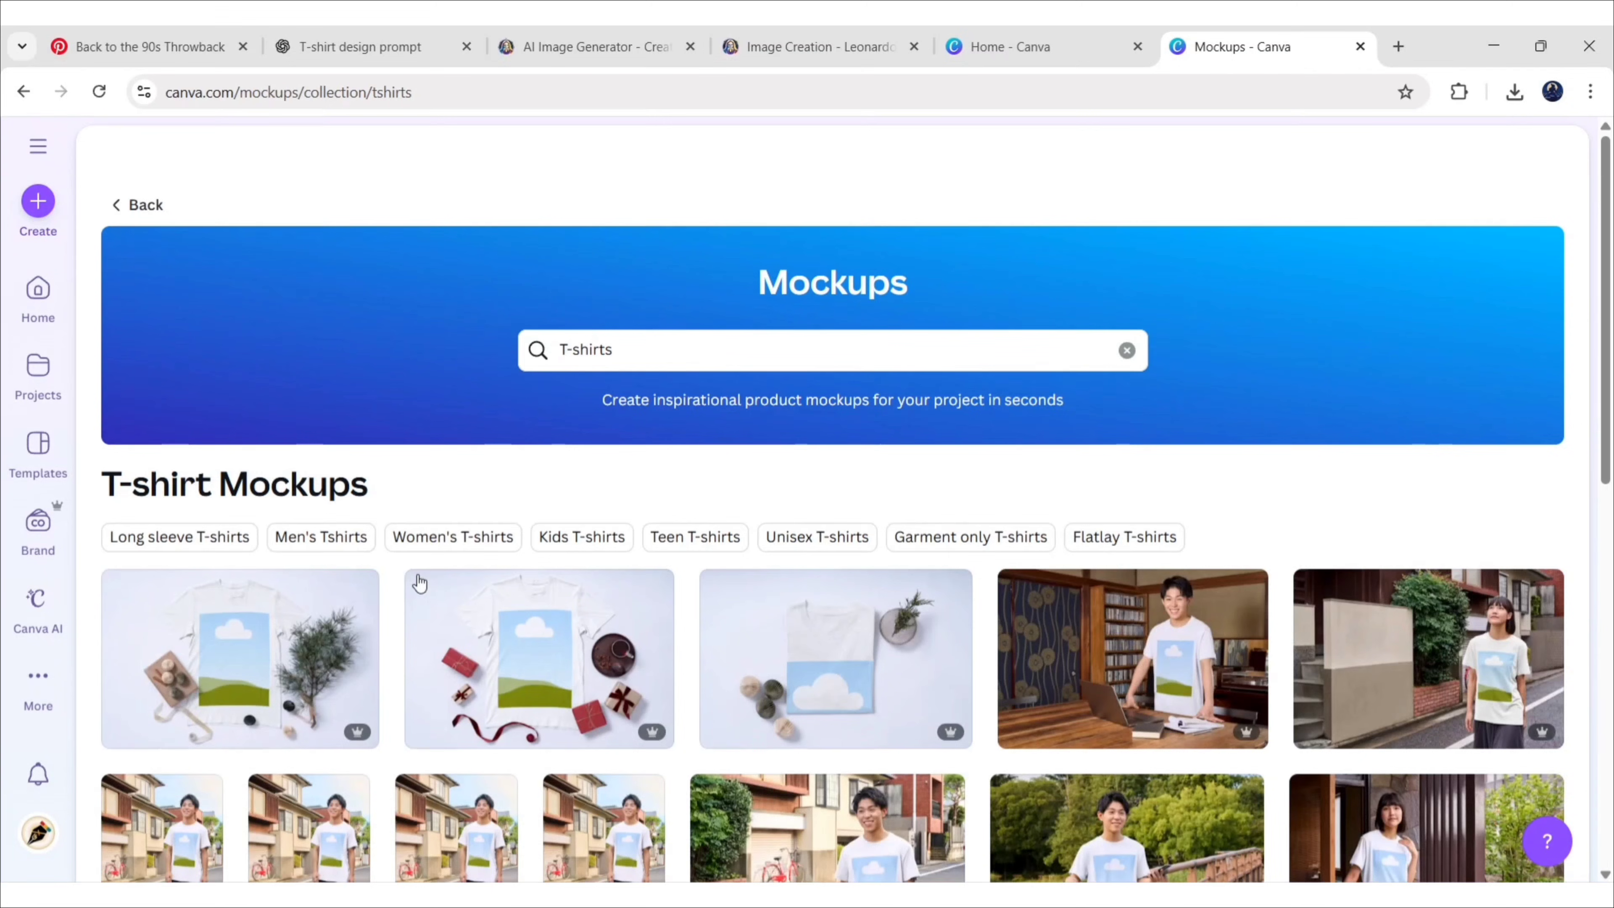
pyautogui.click(451, 540)
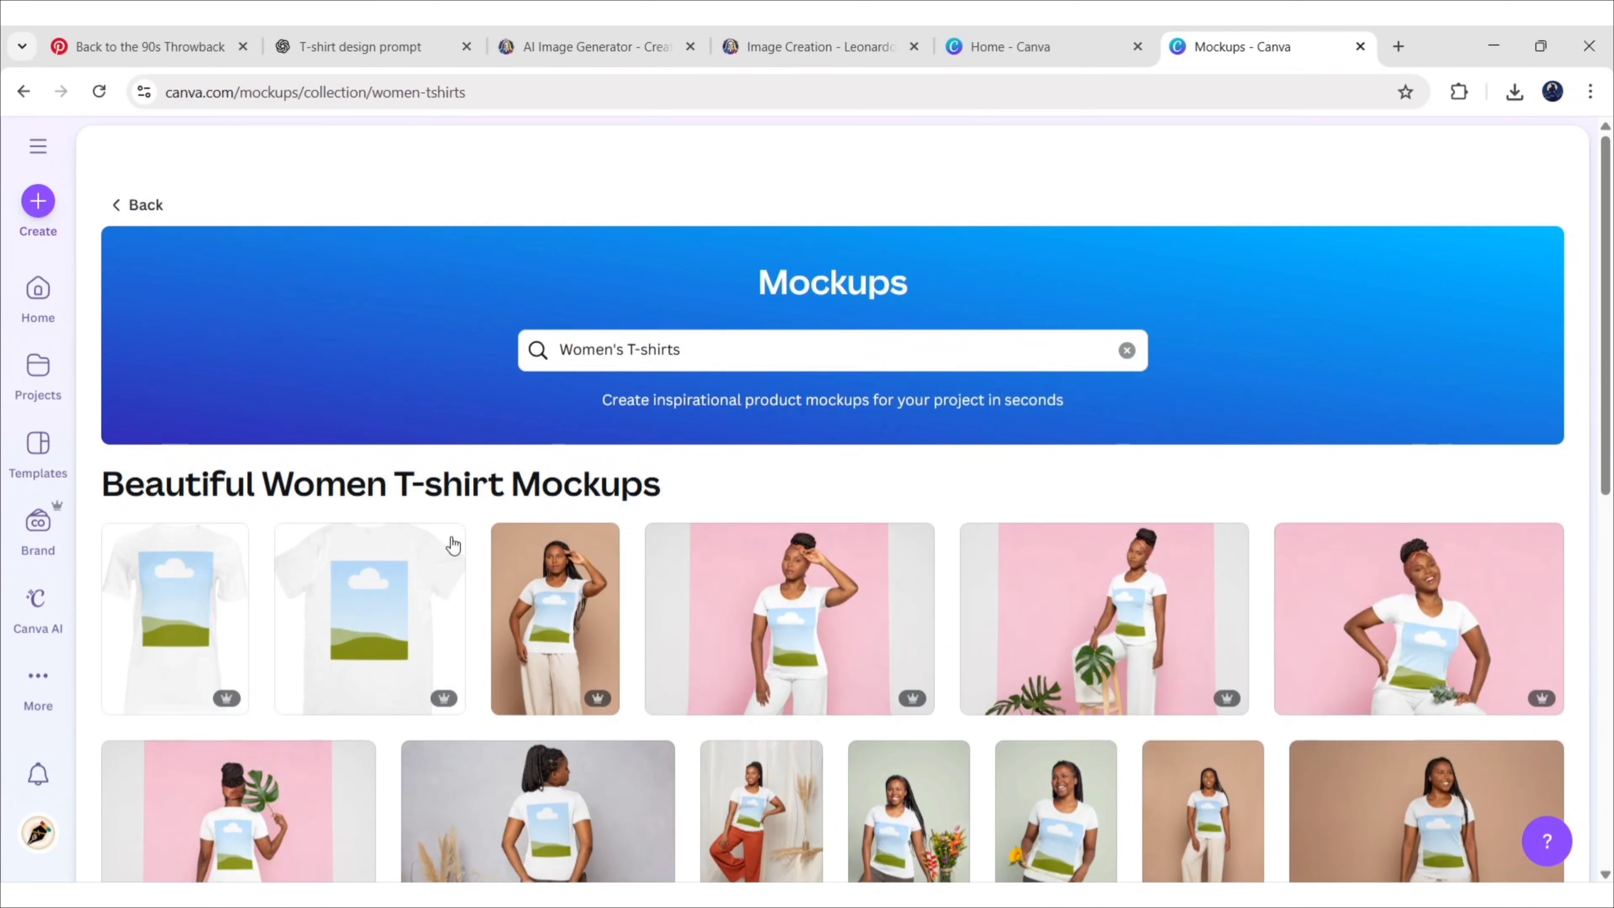
pyautogui.scroll(-10, 845, 757)
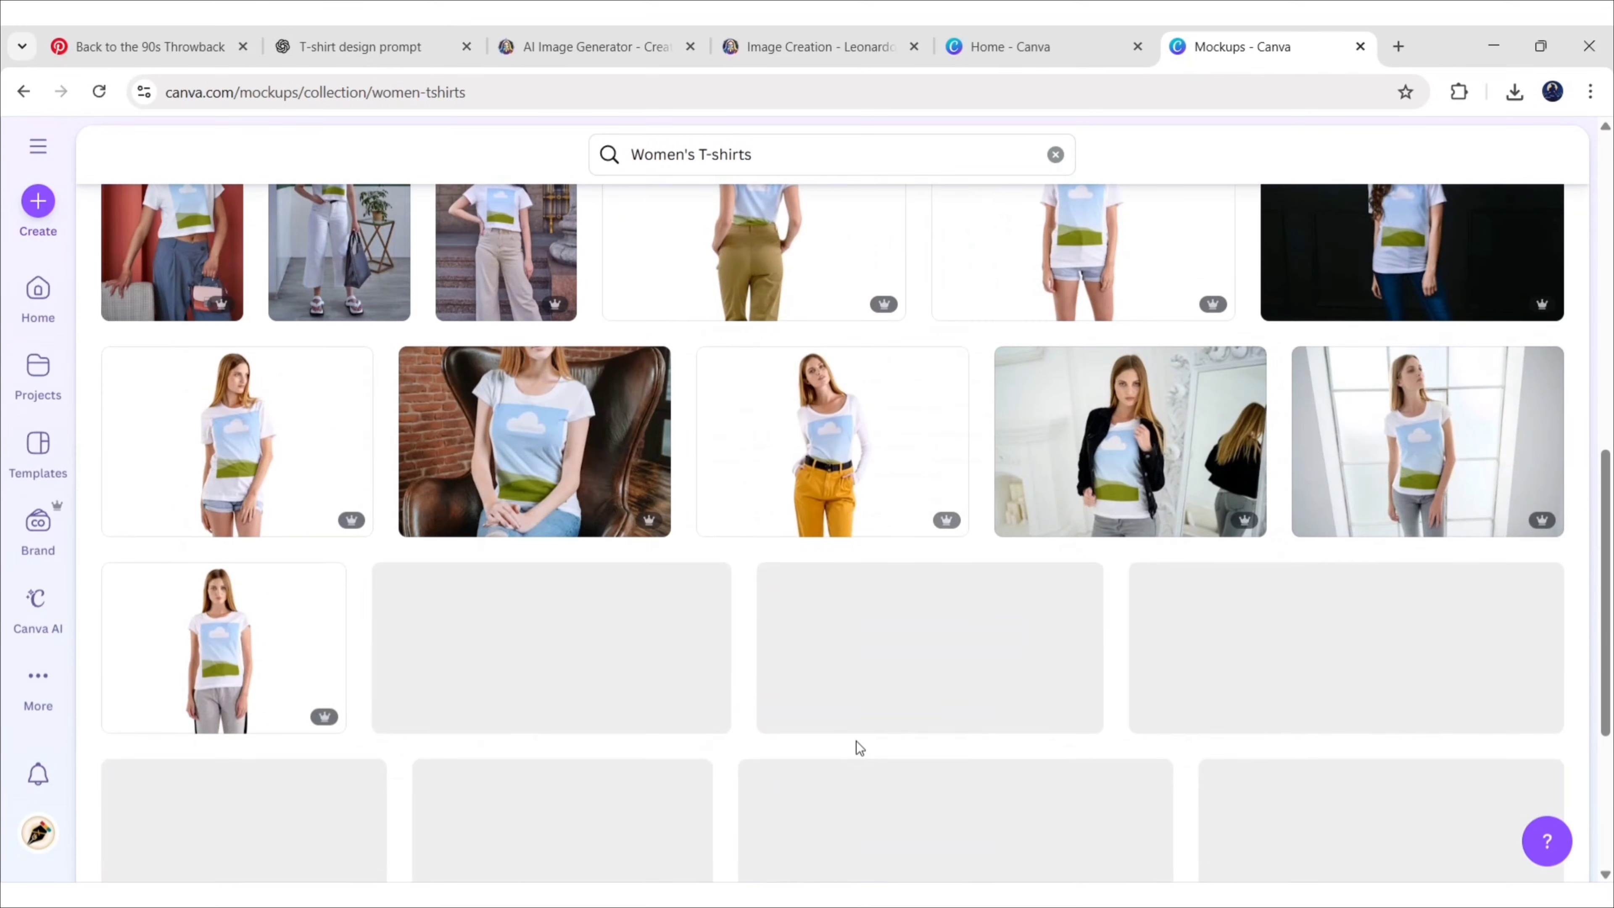
pyautogui.scroll(-5, 856, 742)
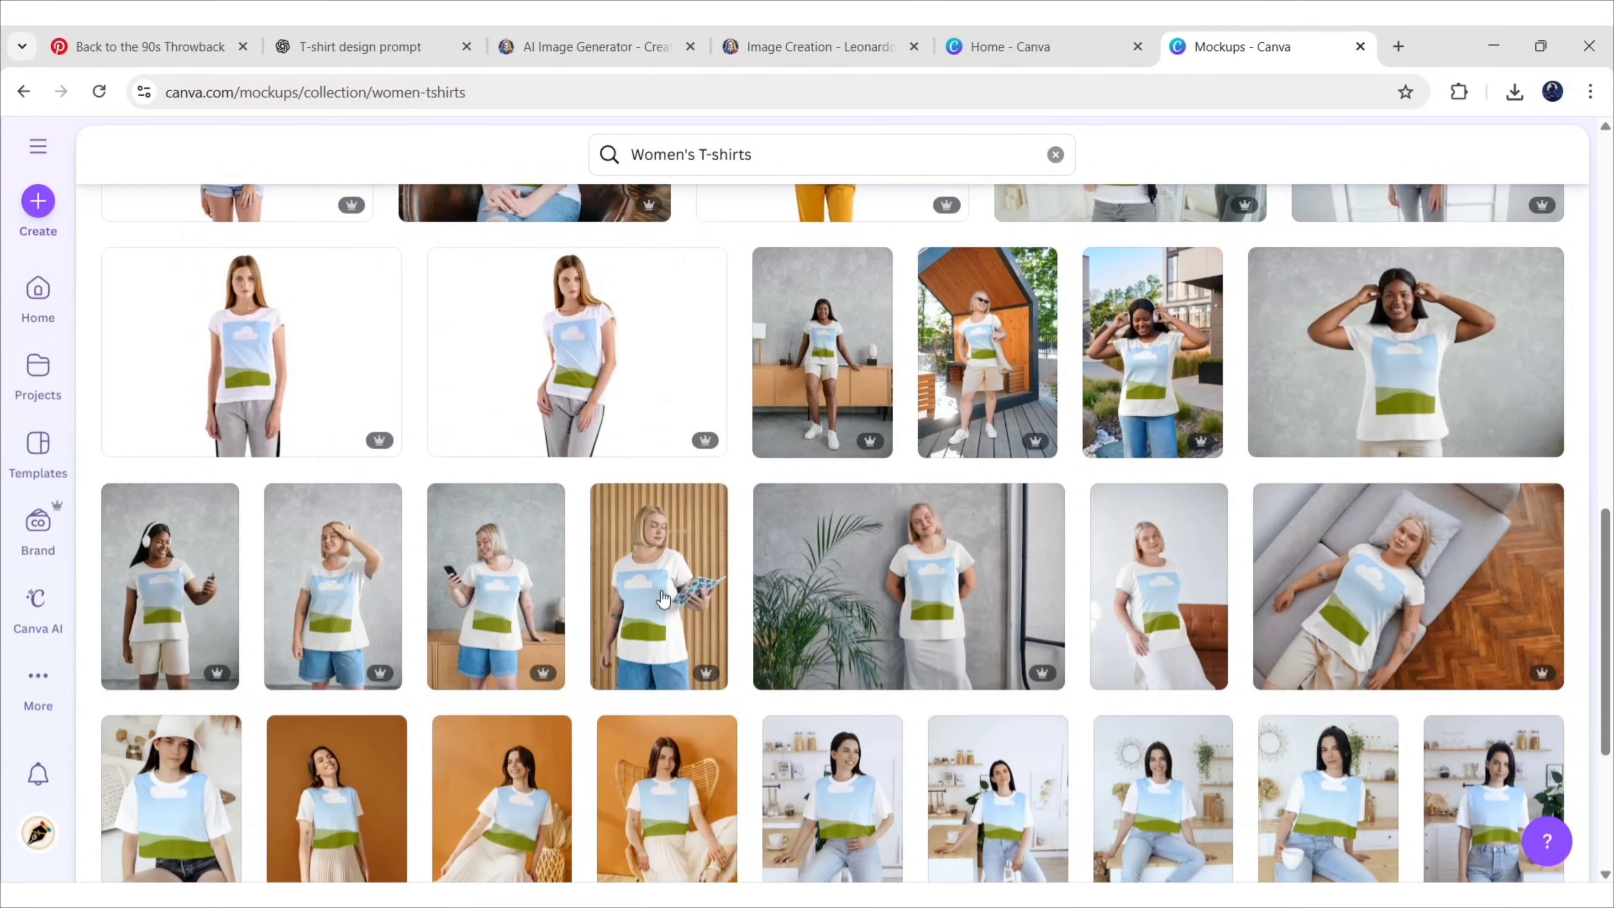
pyautogui.click(663, 598)
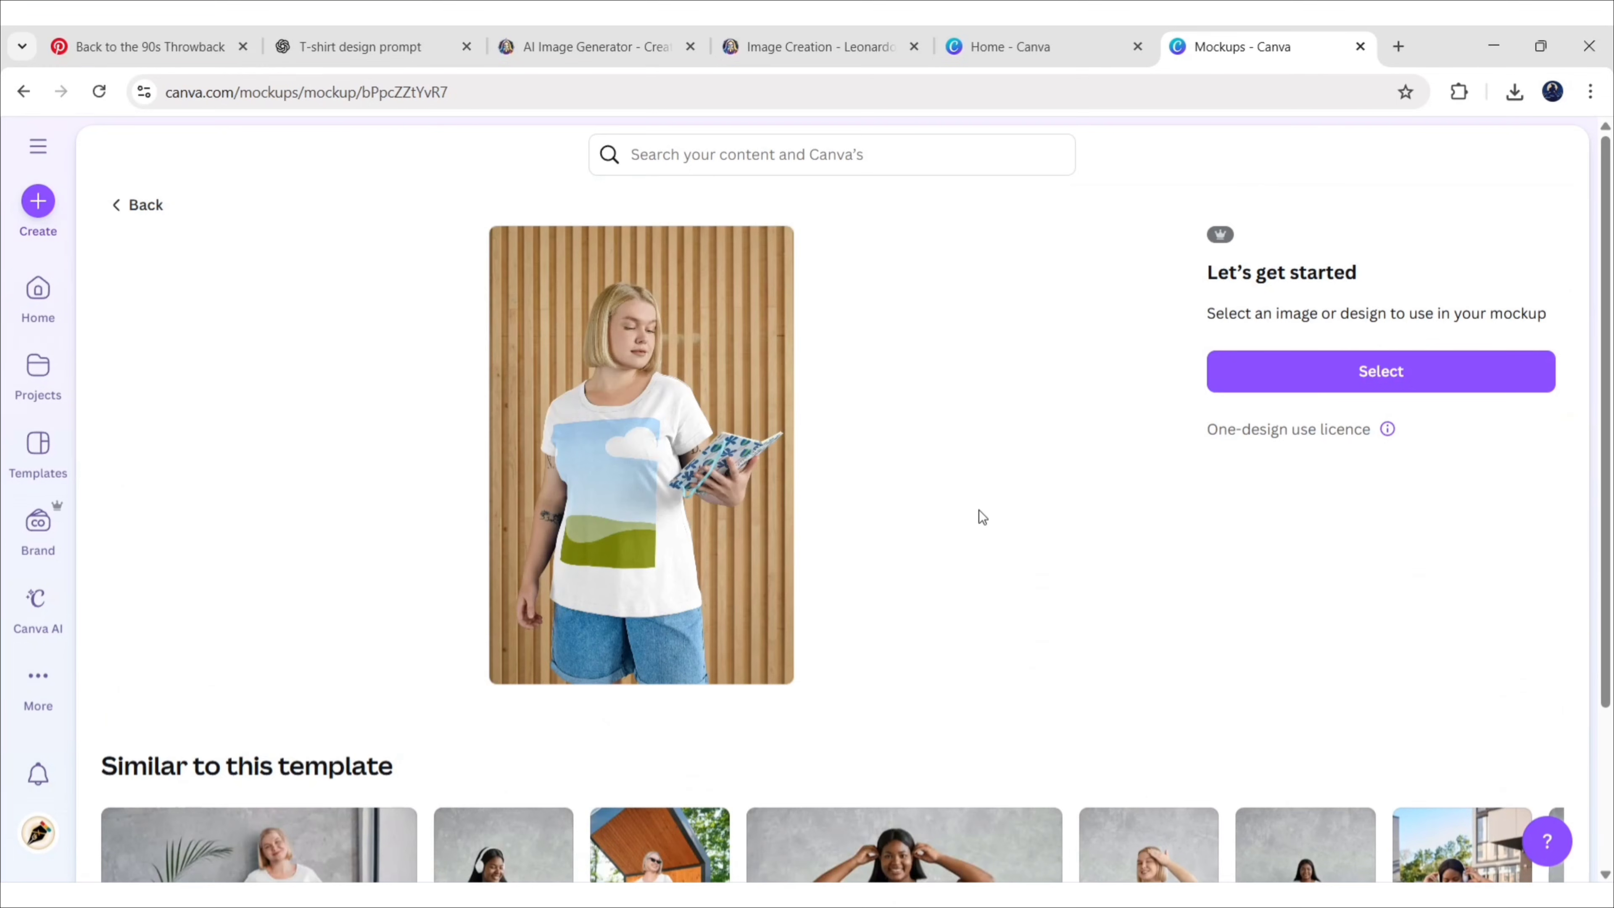
# Upload the Back to the 90's PNG and select it as the image for the T-shirt mockup
pyautogui.click(1406, 375)
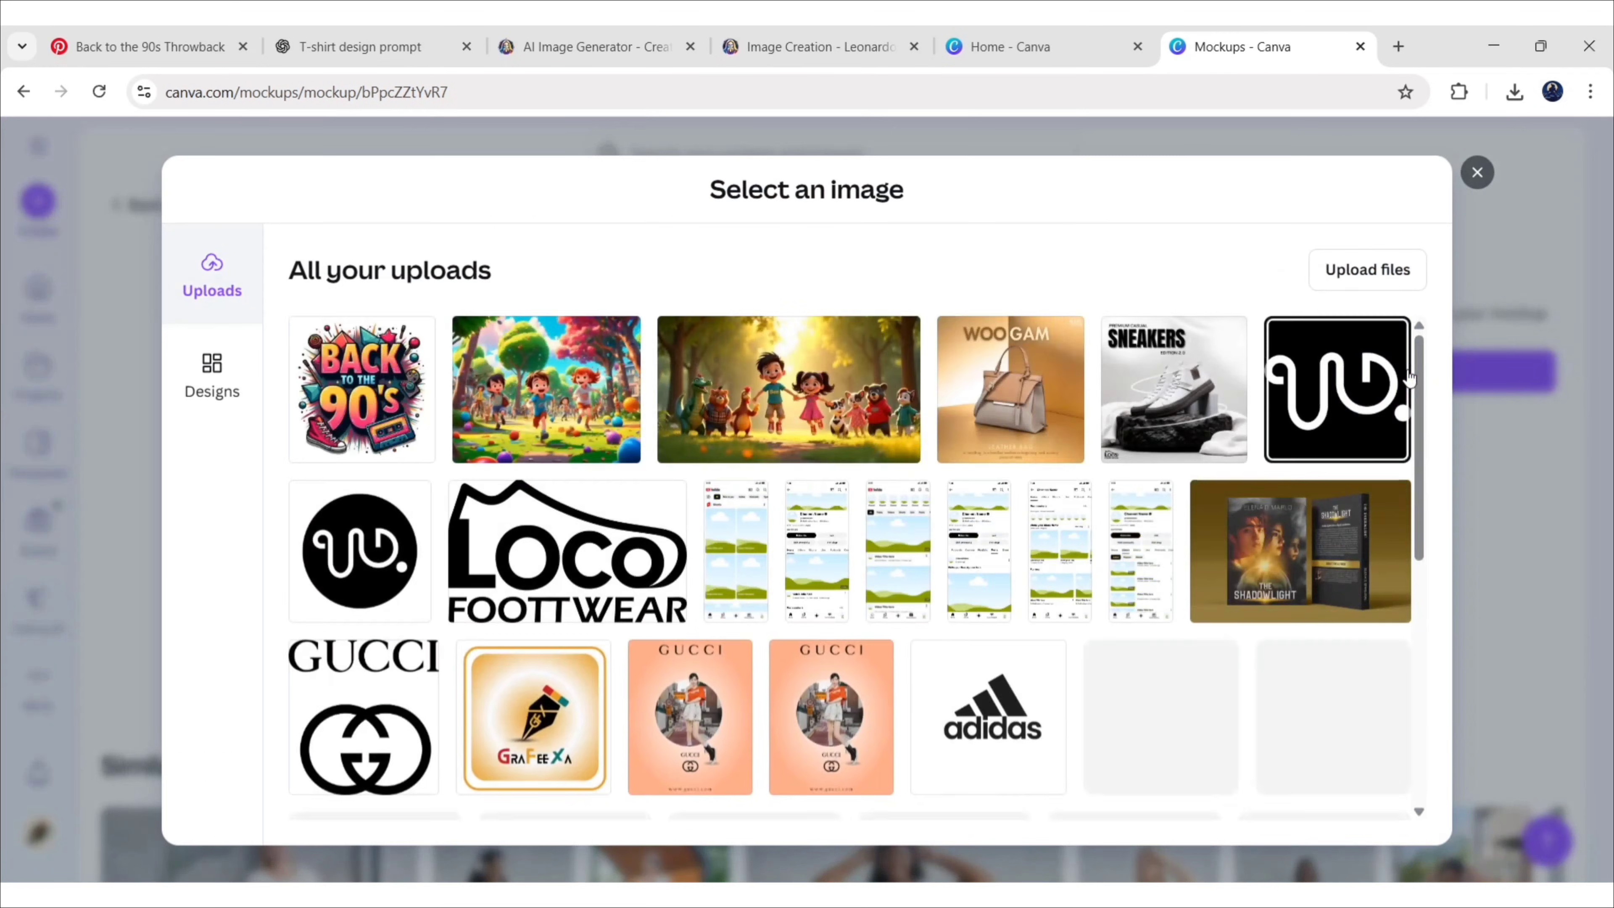
pyautogui.click(1366, 269)
pyautogui.click(491, 212)
pyautogui.click(837, 489)
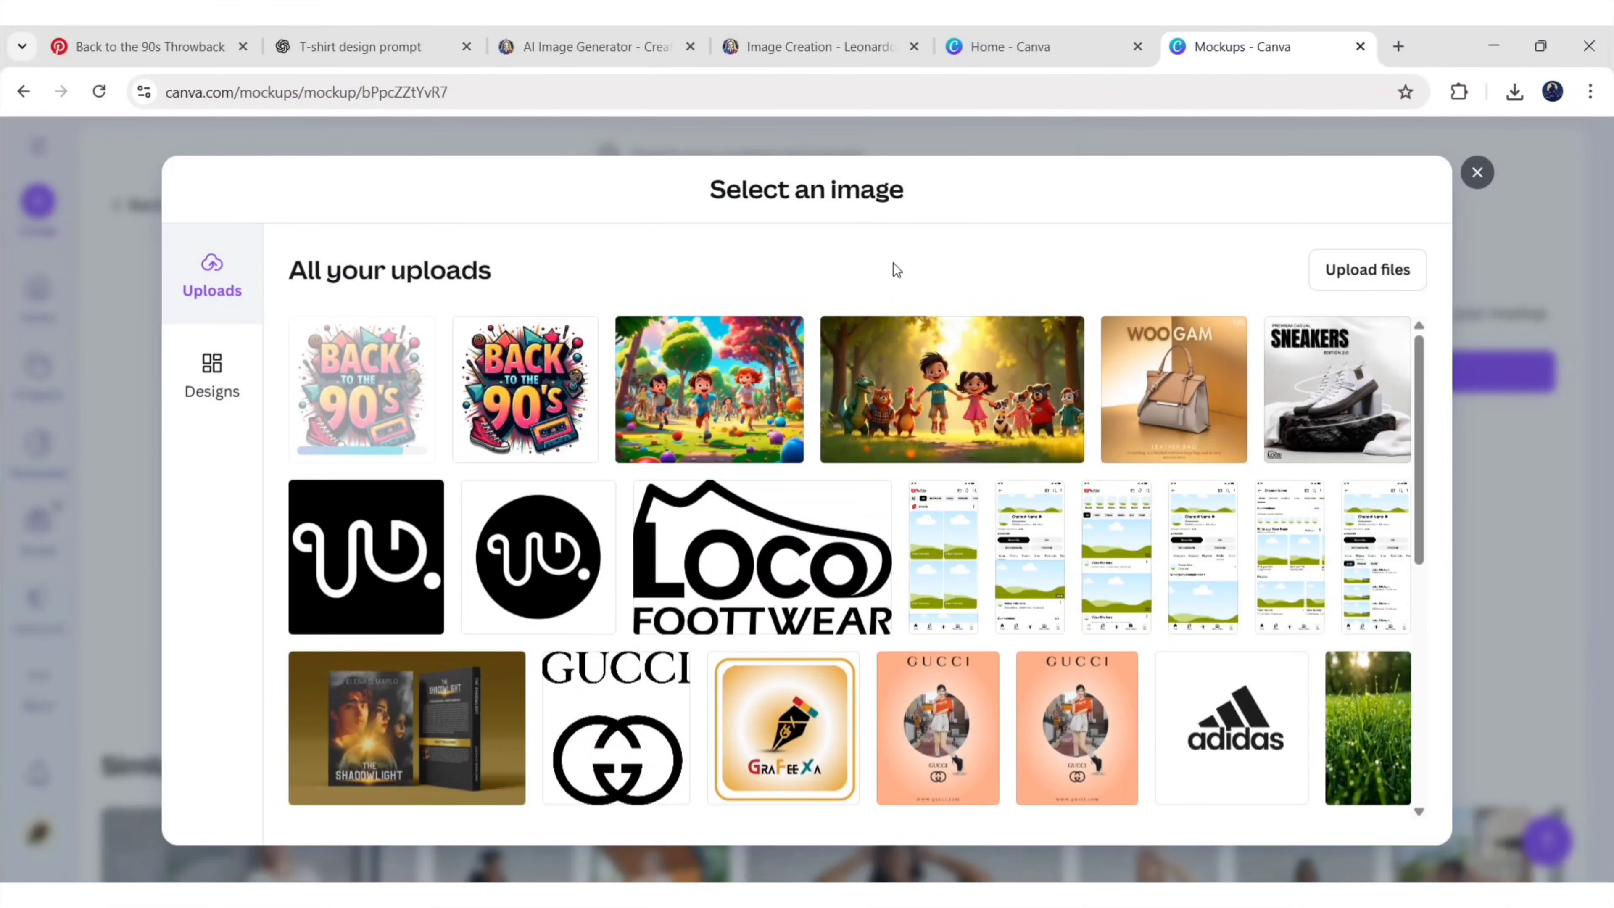
pyautogui.click(362, 389)
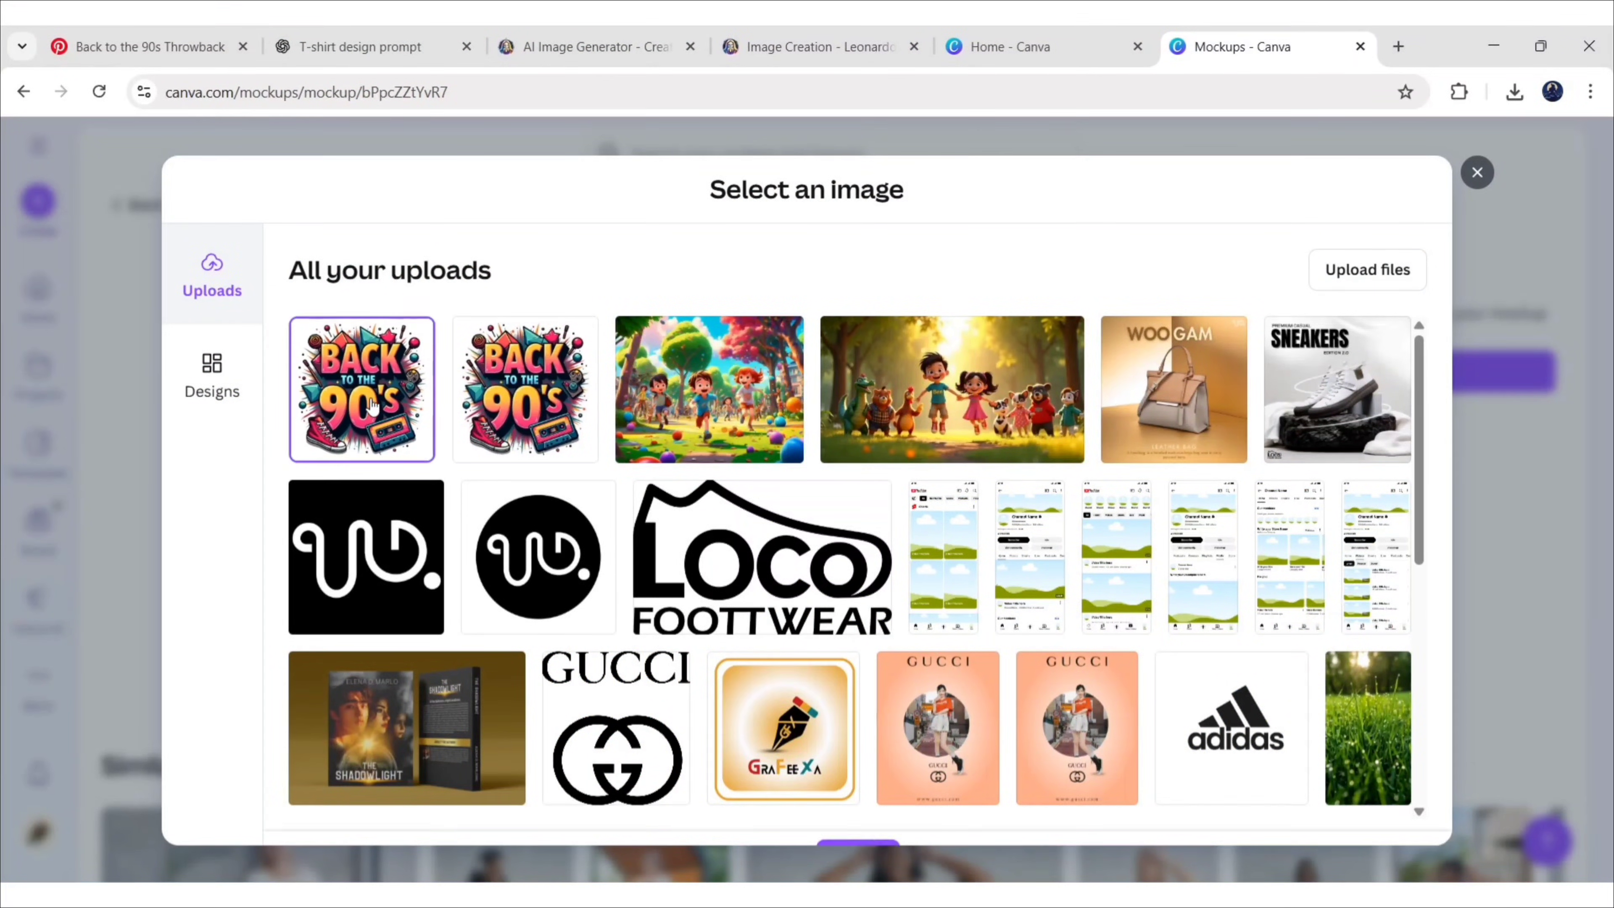
pyautogui.click(879, 820)
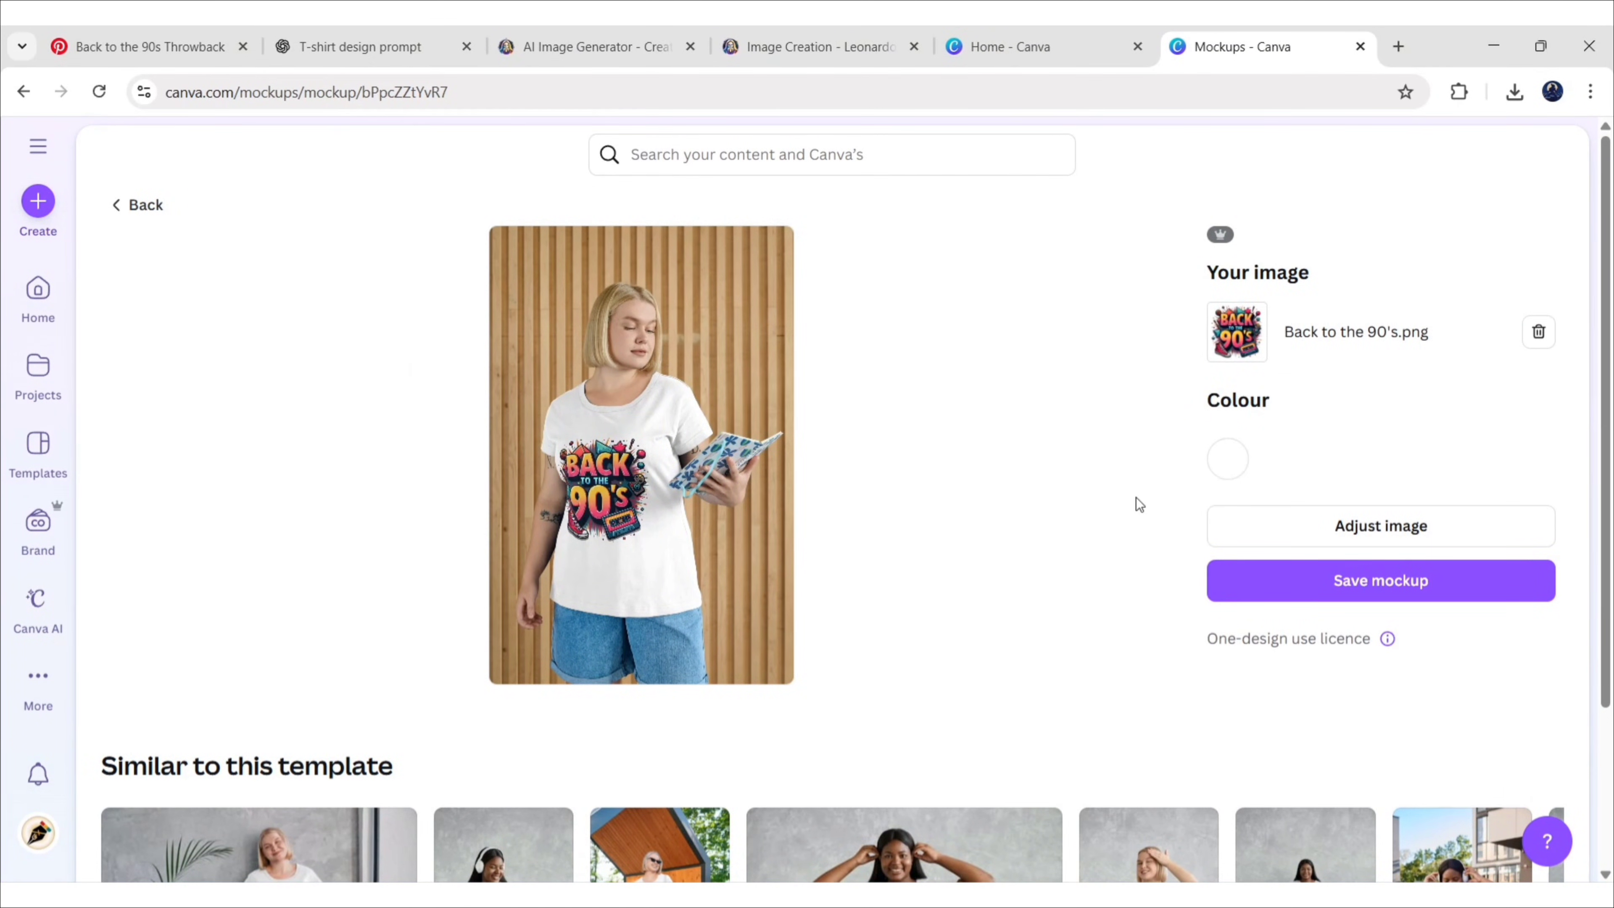
# Try the shirt colours #FFA460 and #7CFFFC on the mockup
pyautogui.click(1227, 458)
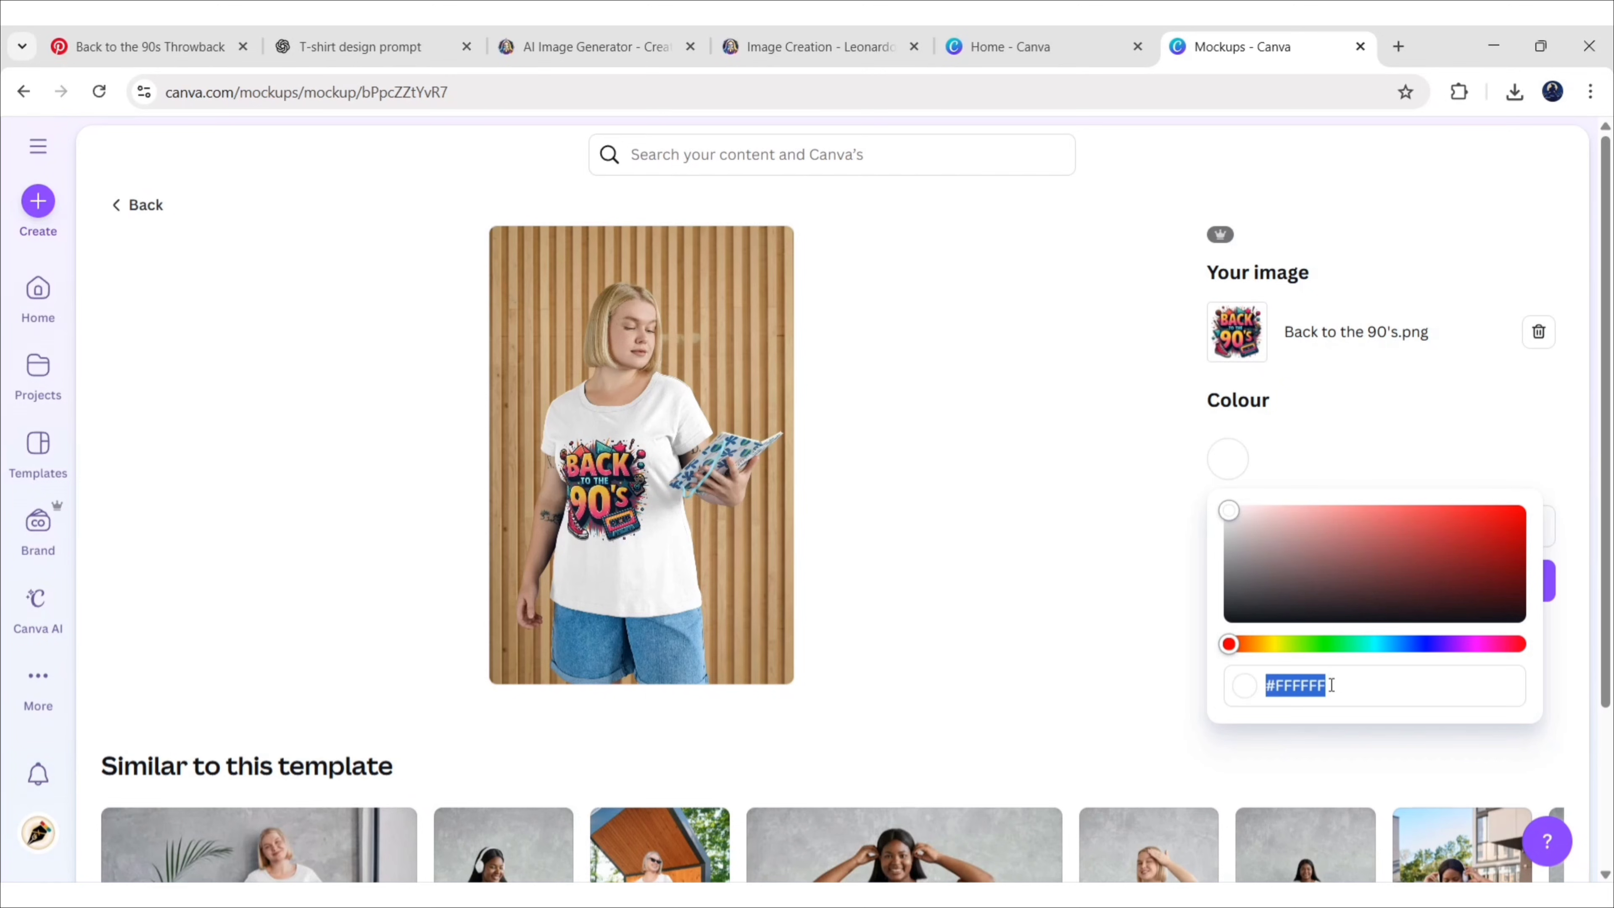
pyautogui.press('super+v')
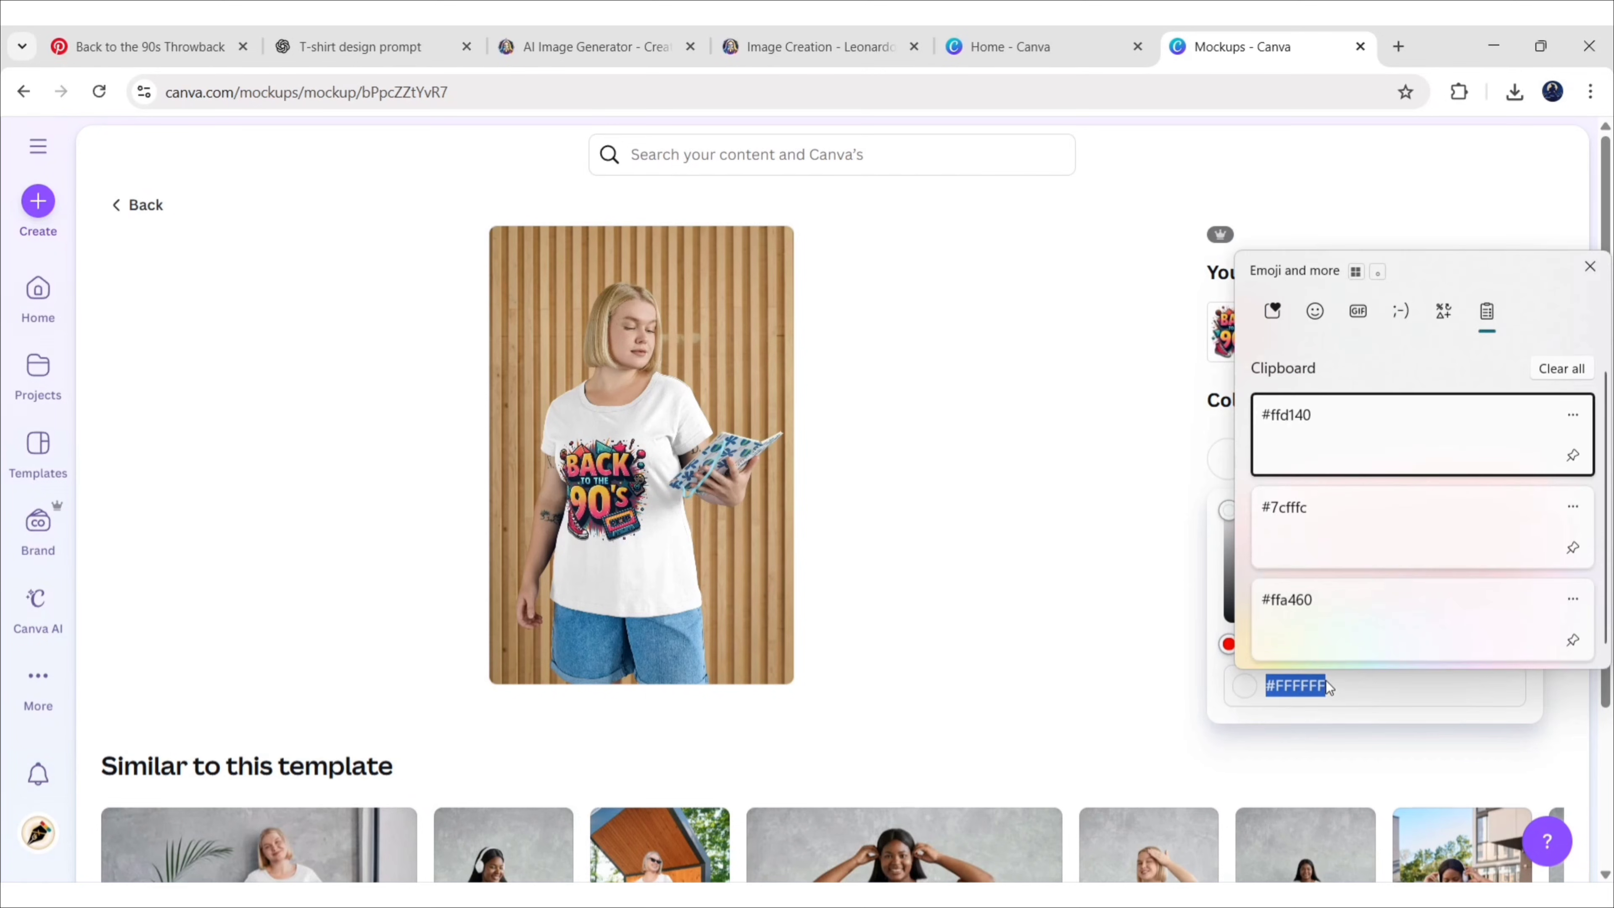
pyautogui.click(1301, 600)
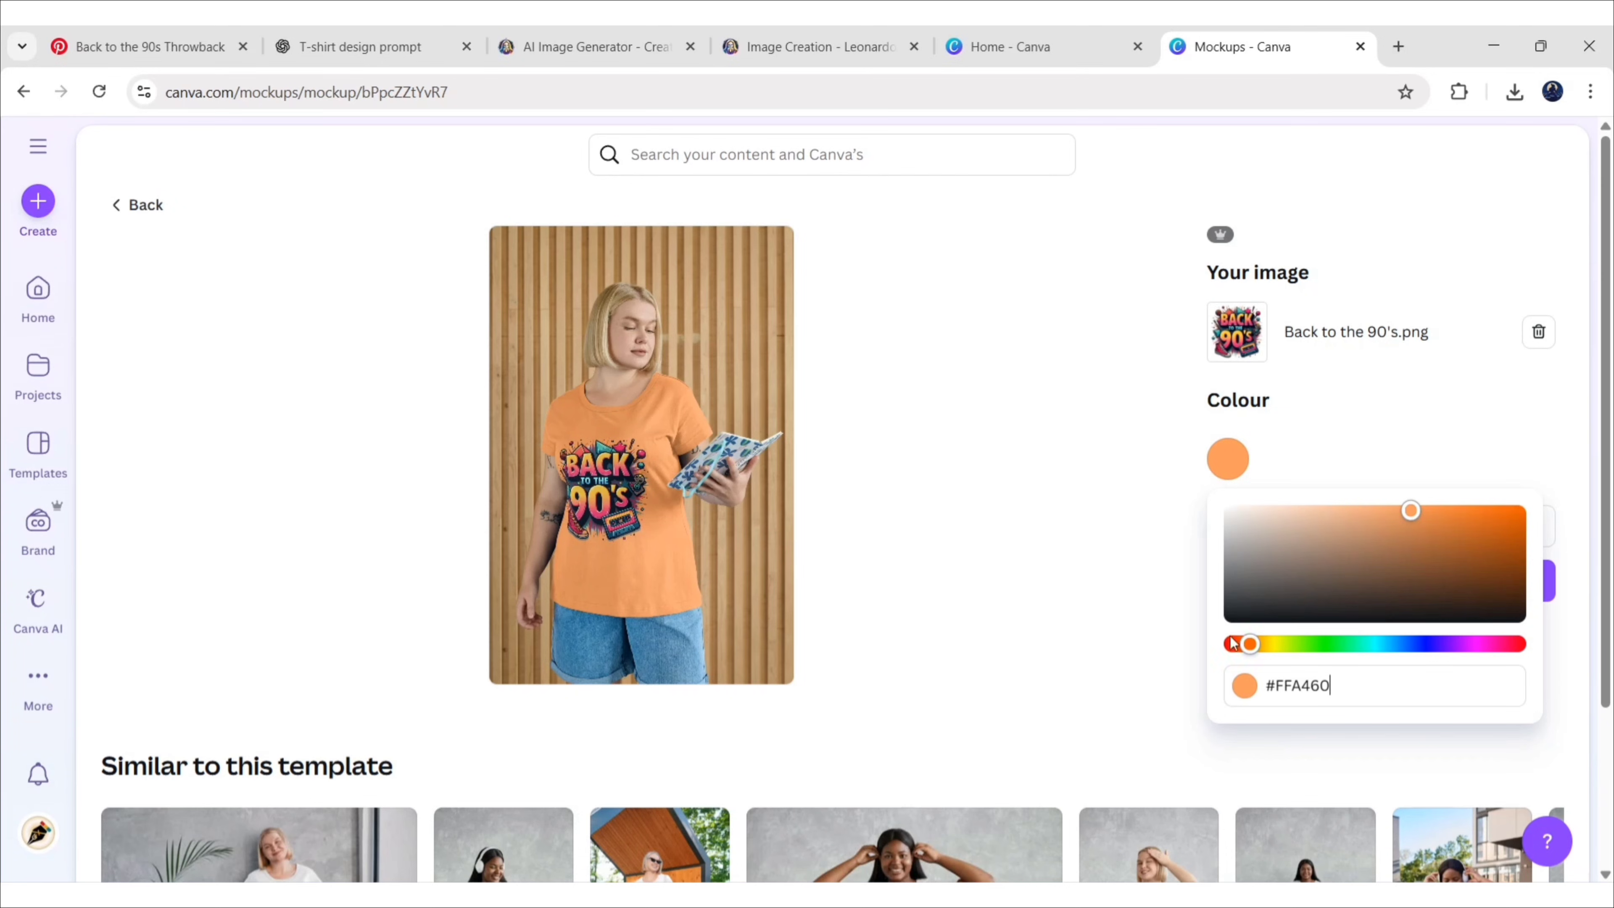
pyautogui.tripleClick(1295, 687)
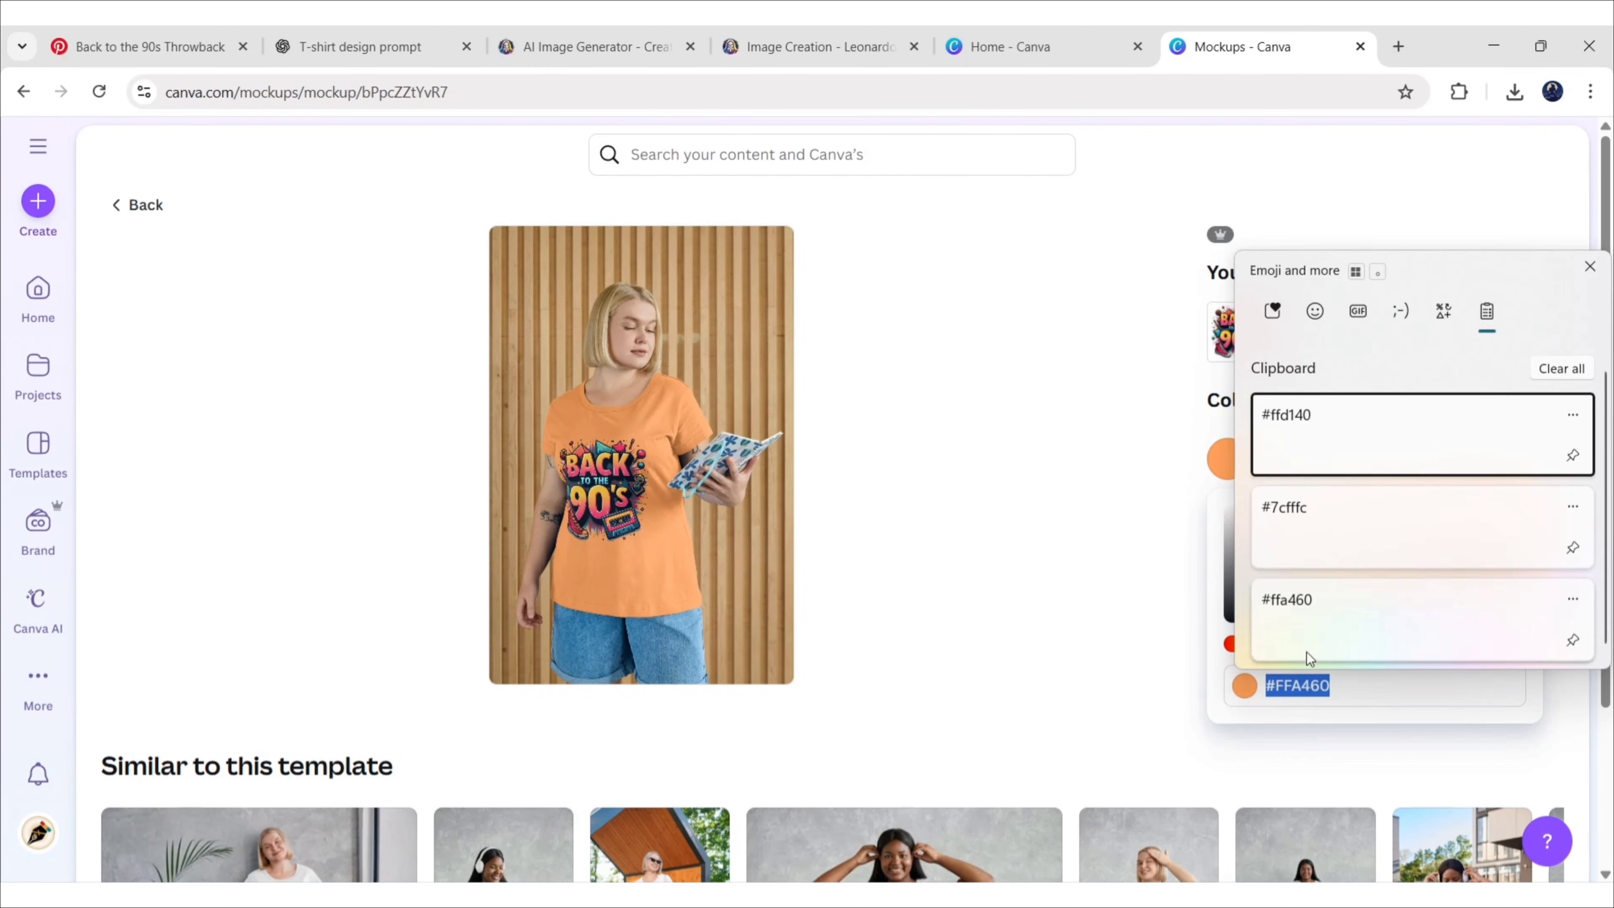
pyautogui.click(1323, 523)
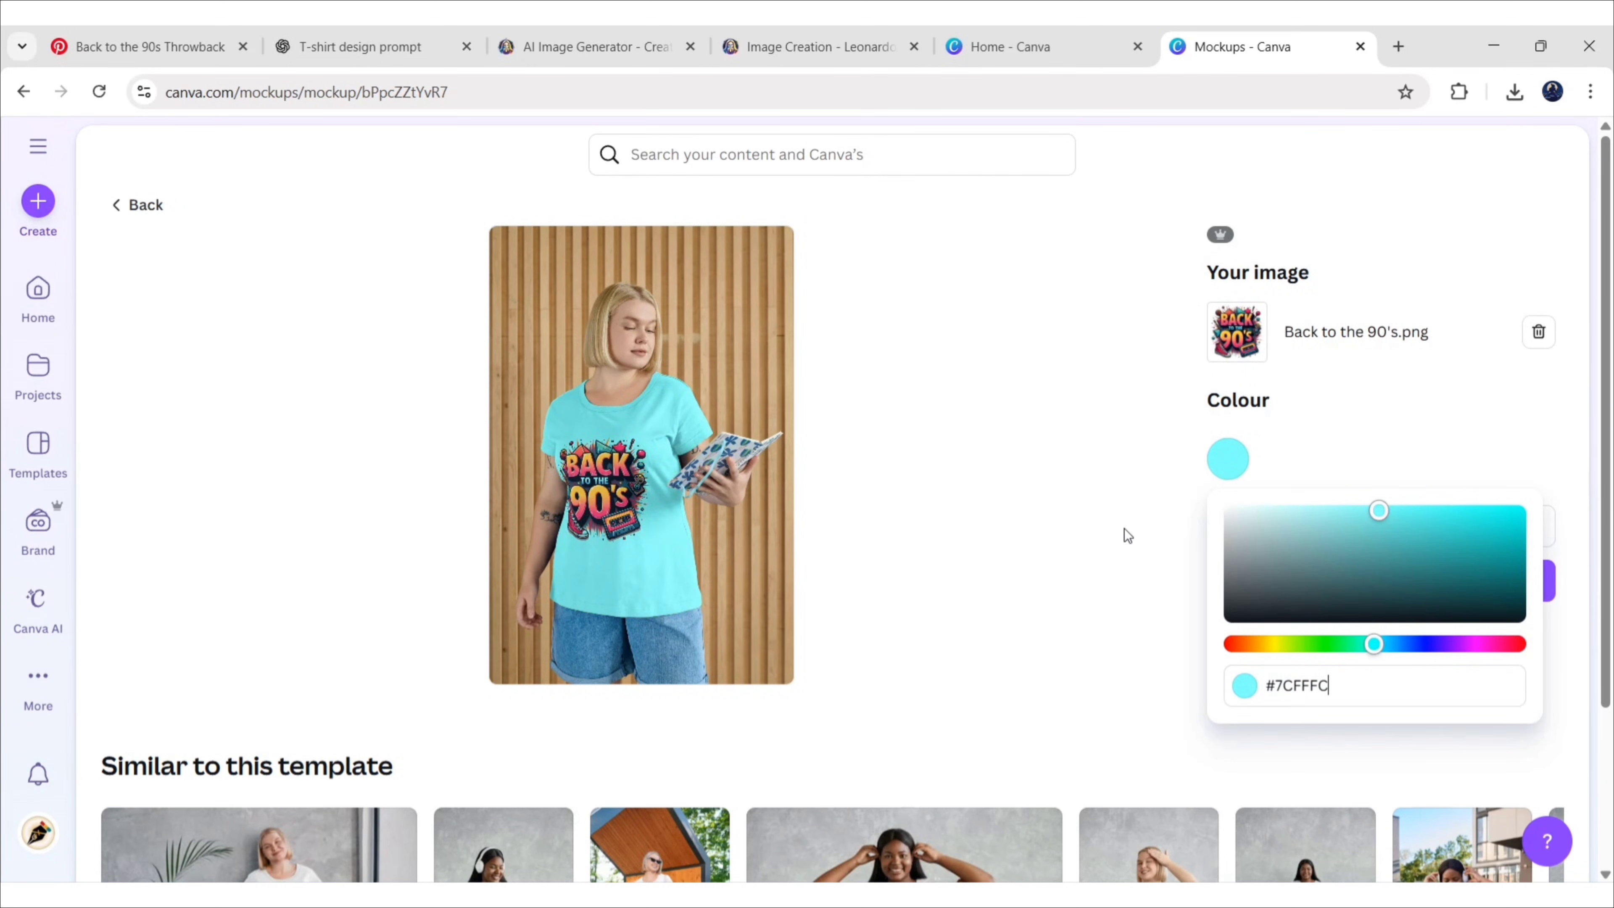
# Set the mockup's shirt colour to #FFD140
pyautogui.click(1278, 686)
pyautogui.press('super+v')
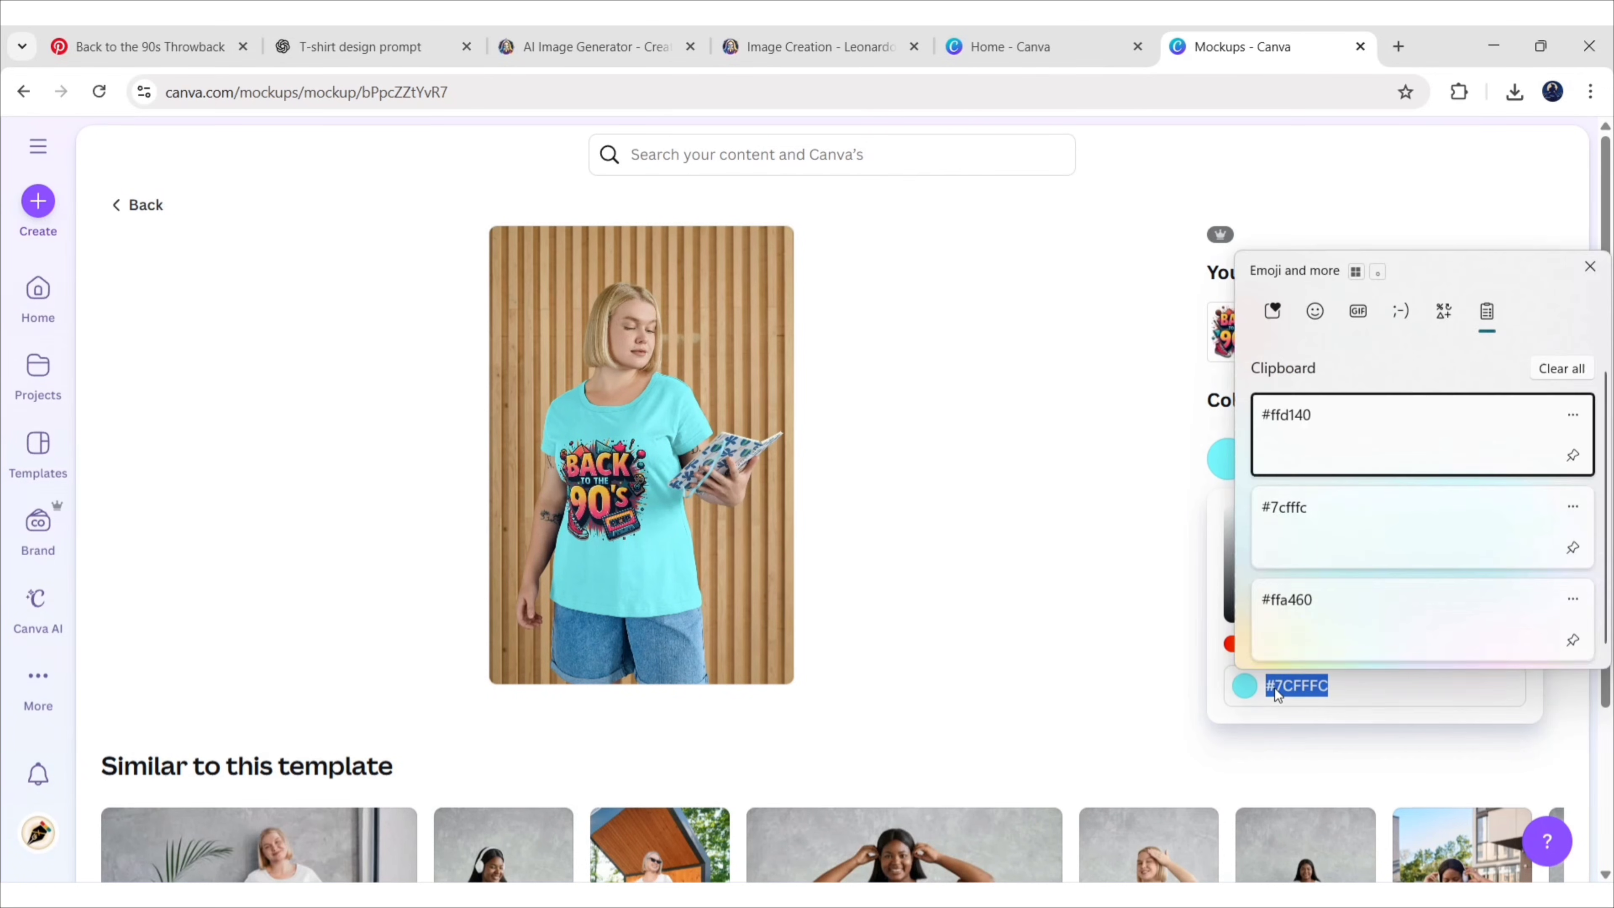
pyautogui.click(1348, 435)
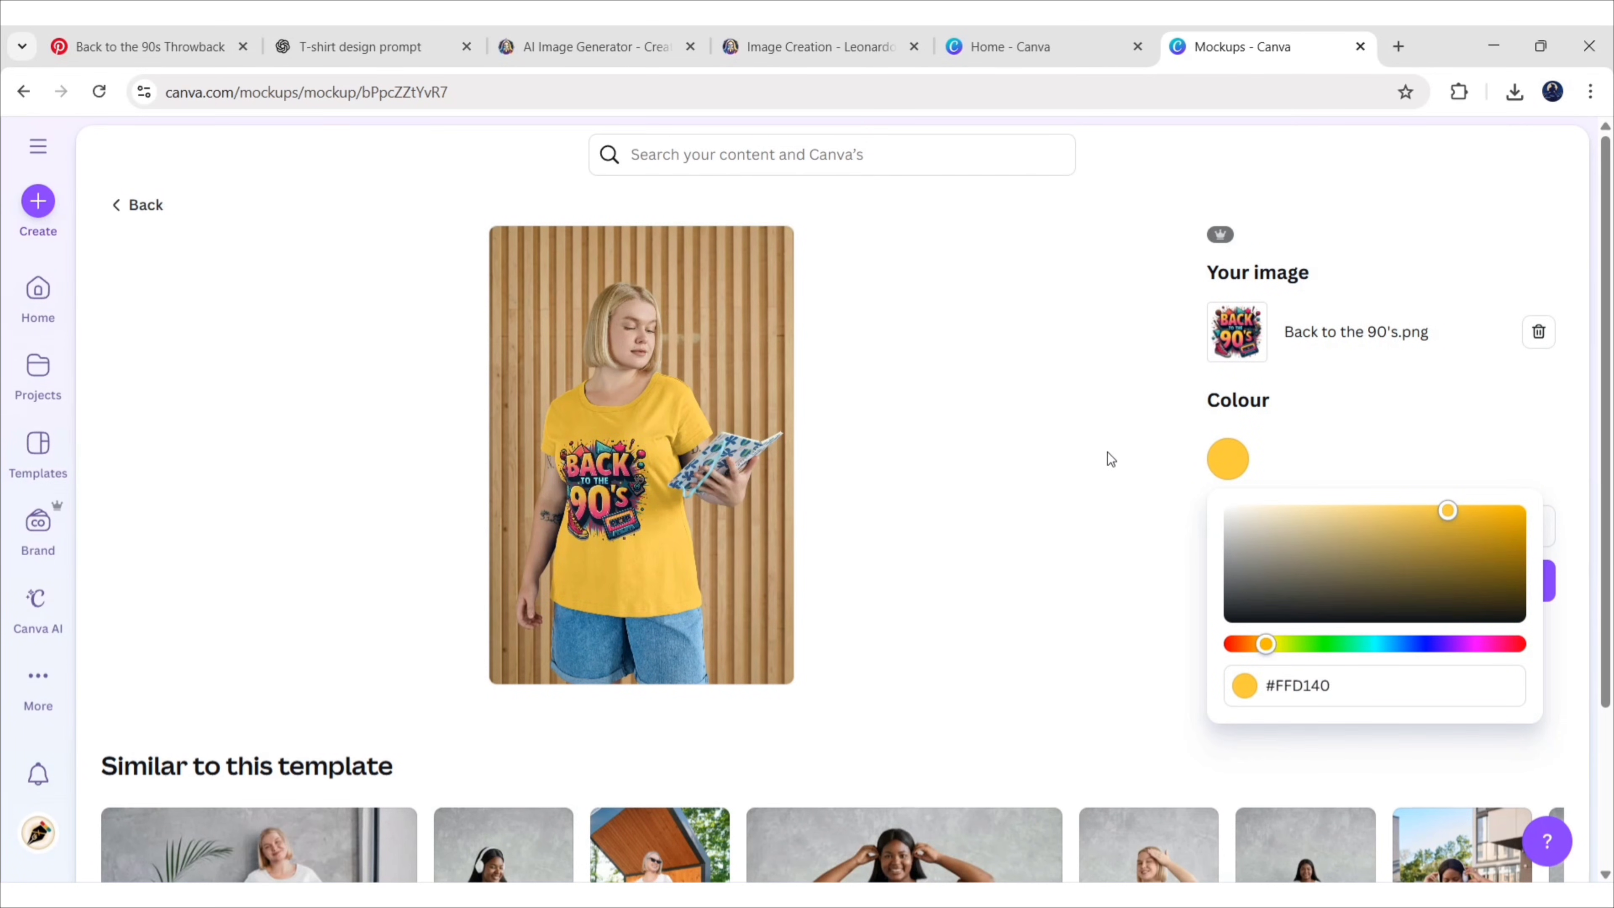
pyautogui.click(1340, 410)
# Adjust the mockup image by enlarging the artwork slightly beyond the print area's width, centre it, and save the adjustment
pyautogui.click(1382, 535)
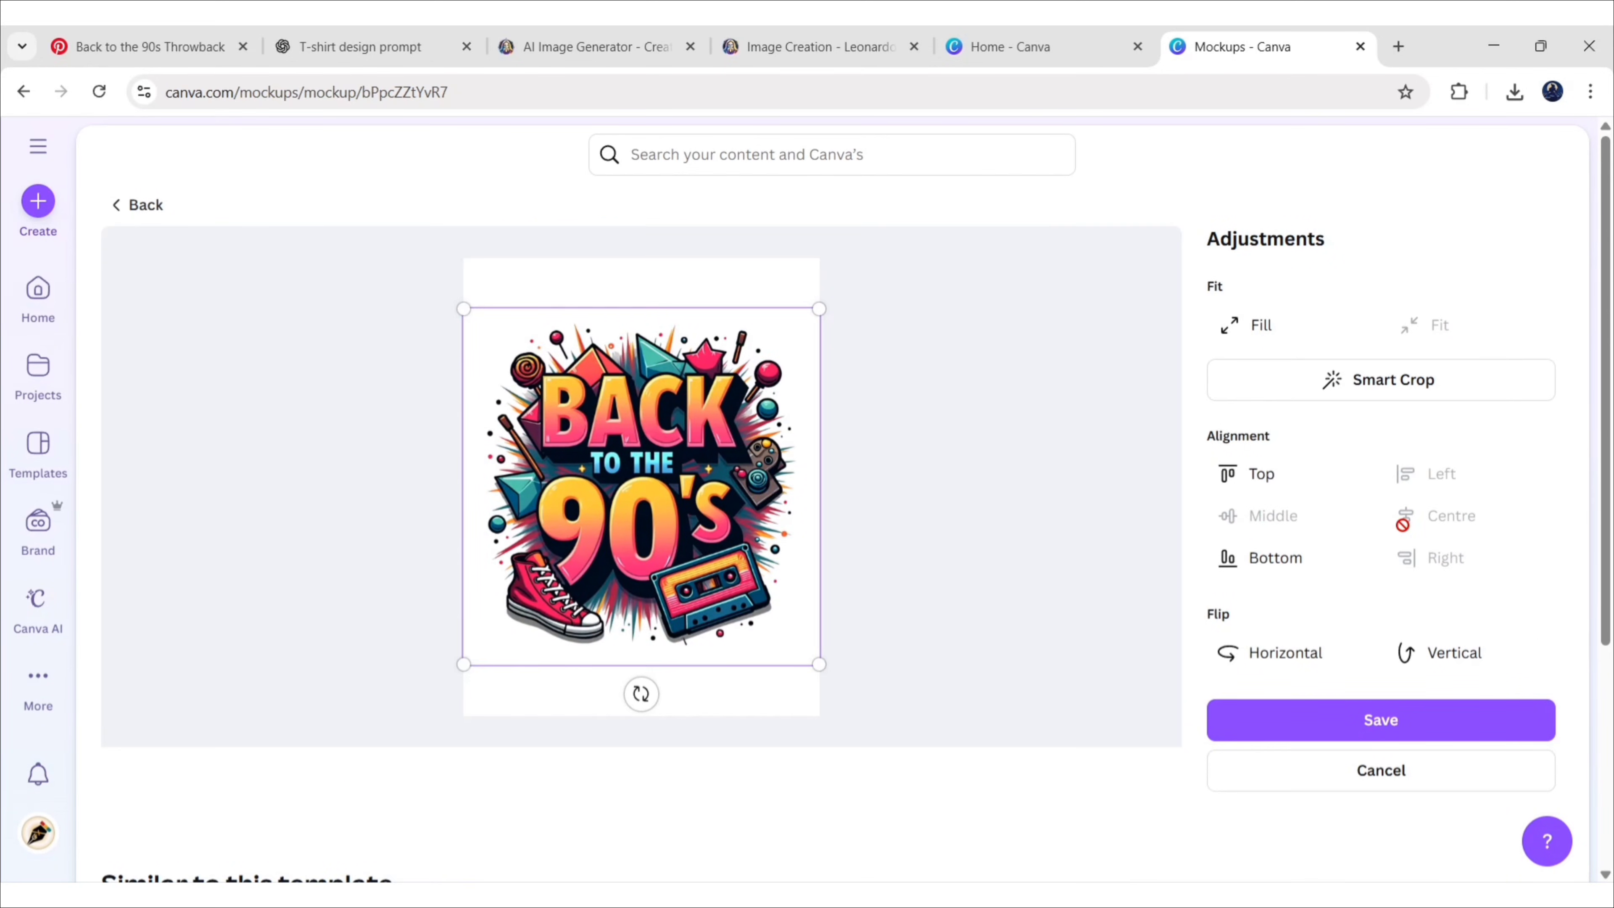
pyautogui.moveTo(819, 665); pyautogui.dragTo(881, 726)
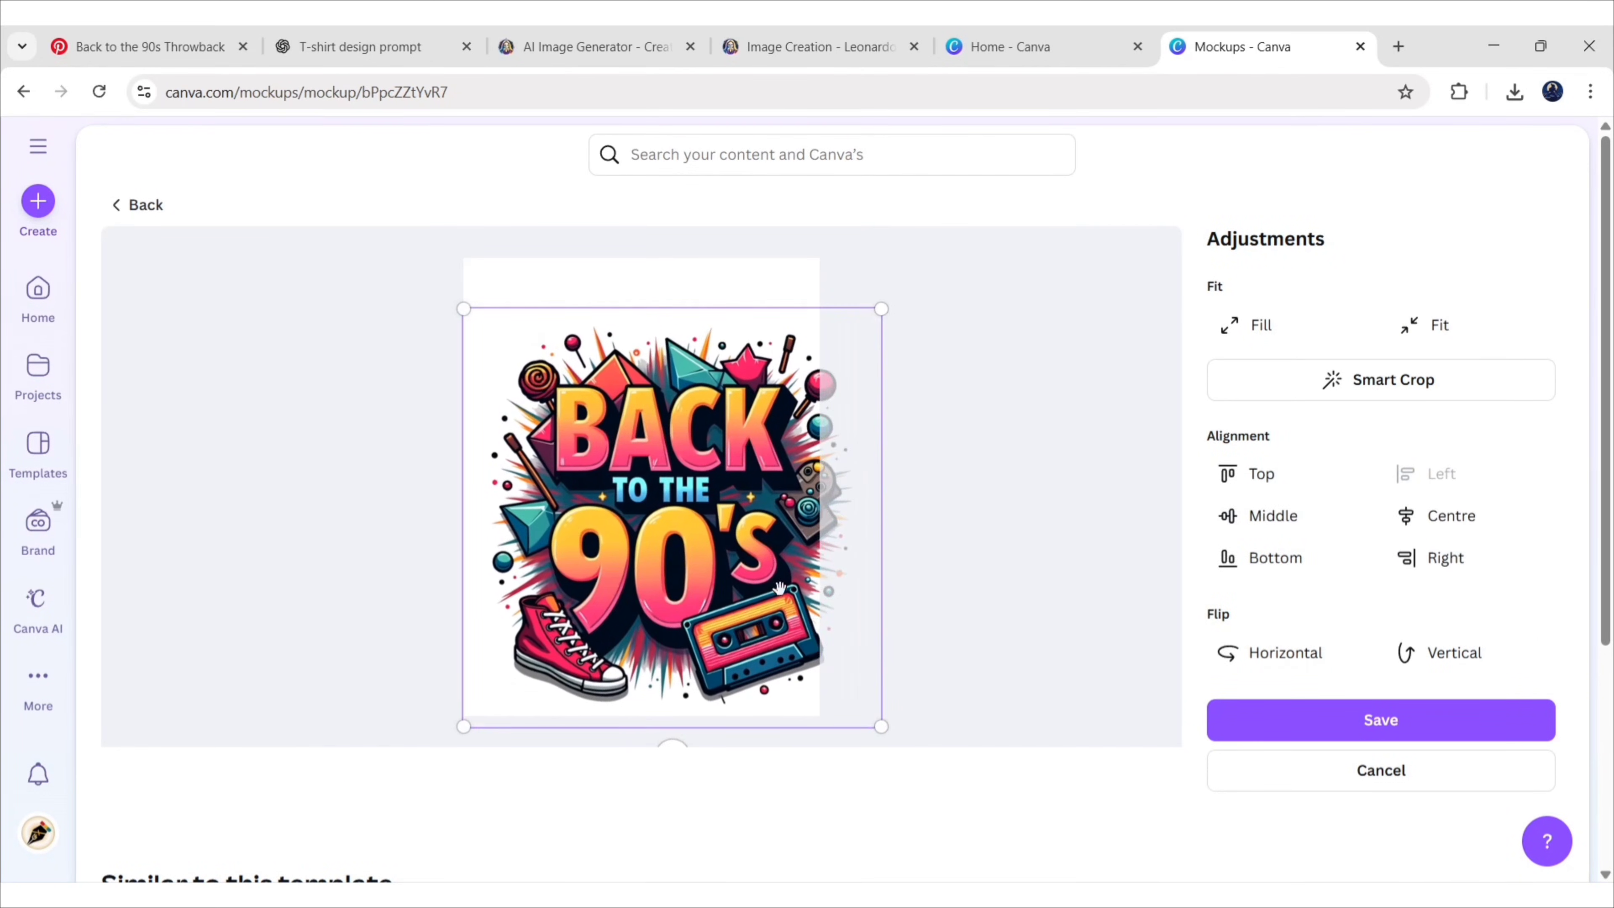
pyautogui.moveTo(756, 554); pyautogui.dragTo(735, 551)
pyautogui.moveTo(862, 725); pyautogui.dragTo(841, 711)
pyautogui.moveTo(714, 601); pyautogui.dragTo(706, 586)
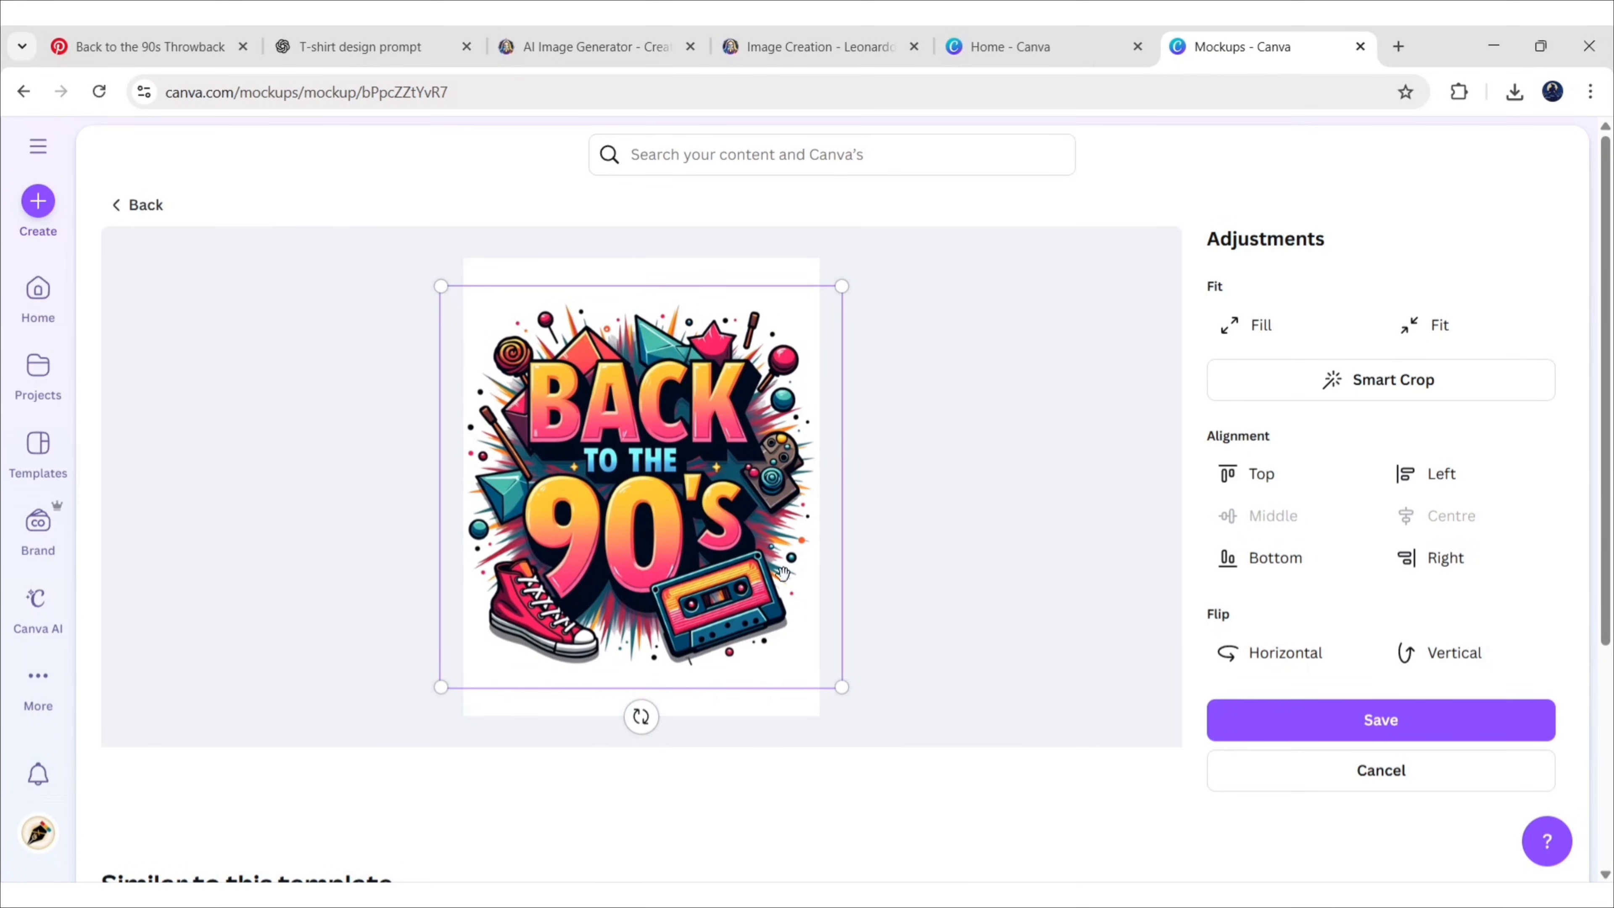
pyautogui.click(1384, 721)
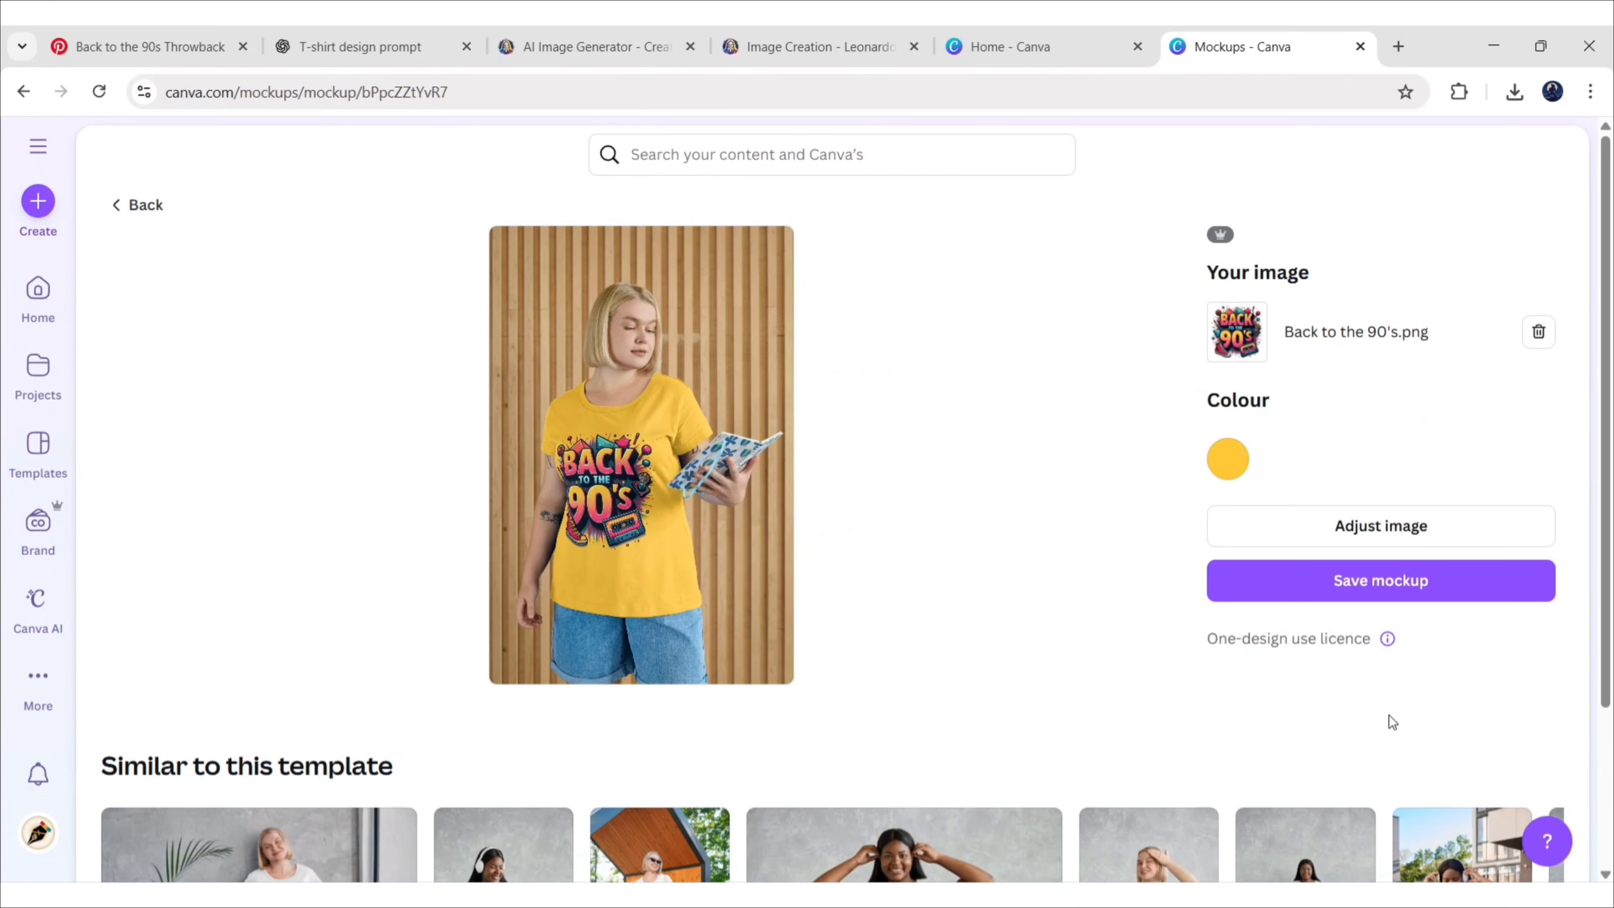
# Save the finished yellow T-shirt mockup and download it as an image
pyautogui.click(1417, 588)
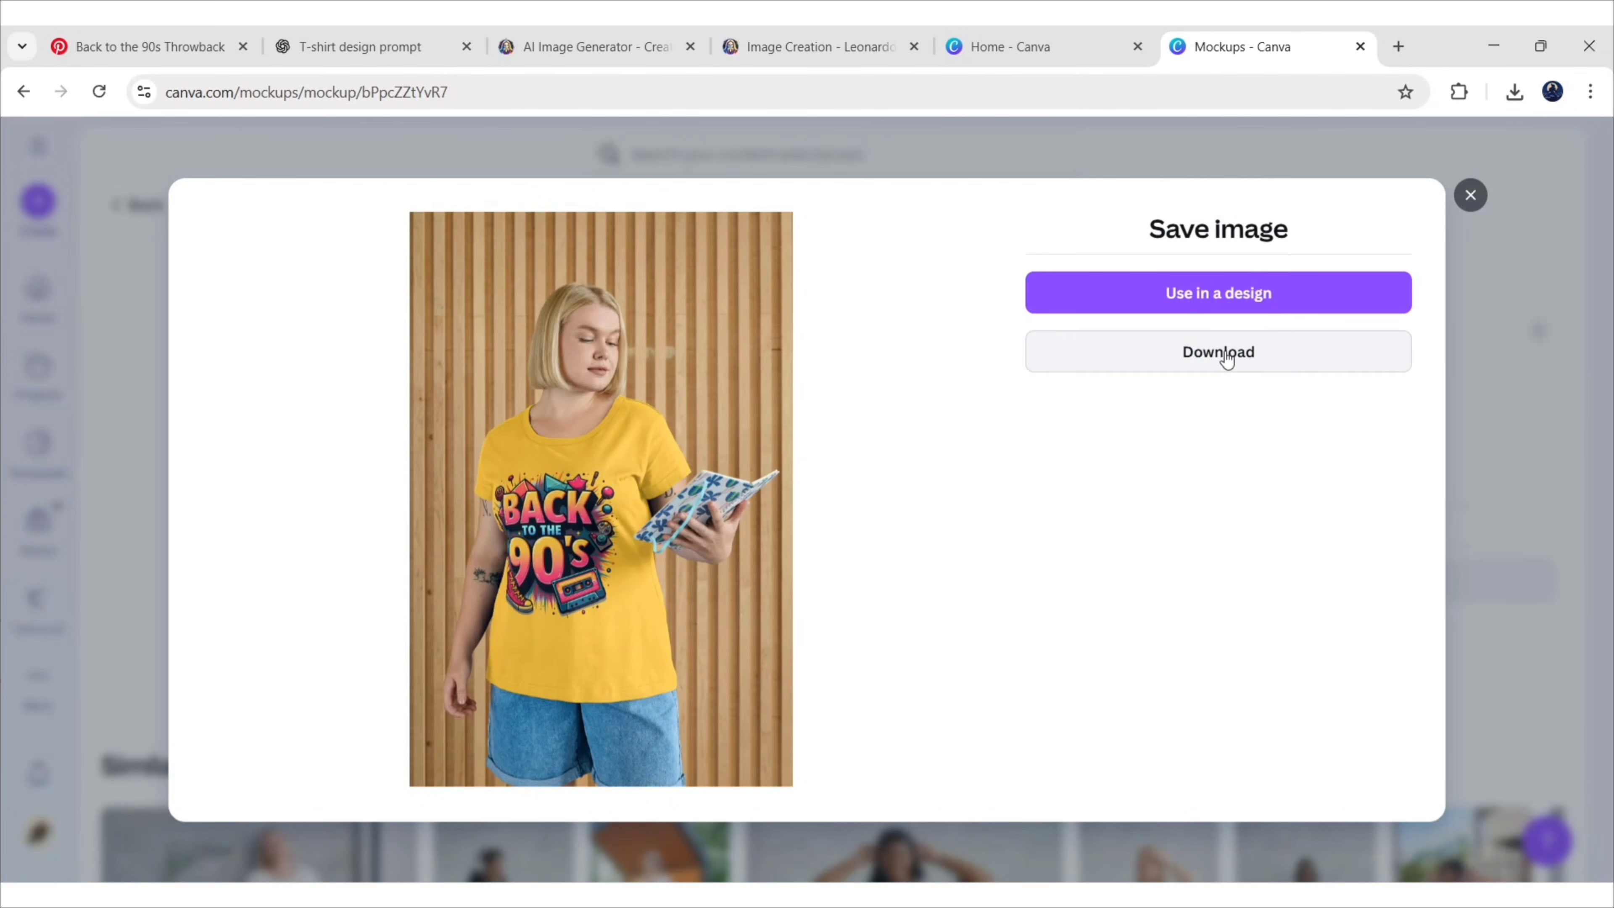
pyautogui.click(1227, 358)
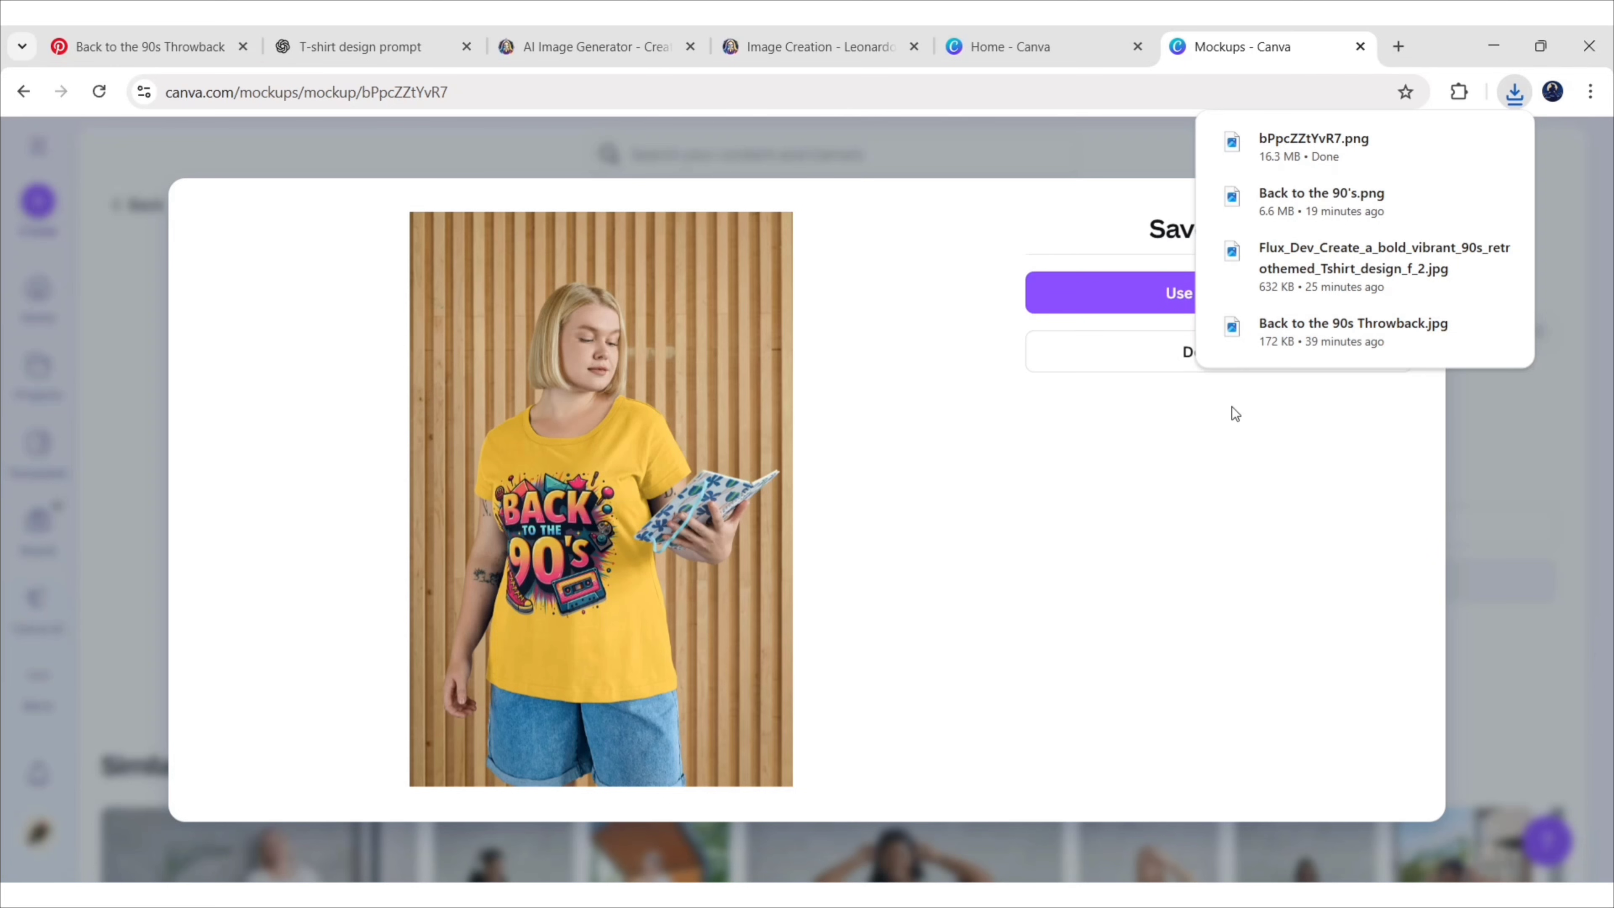